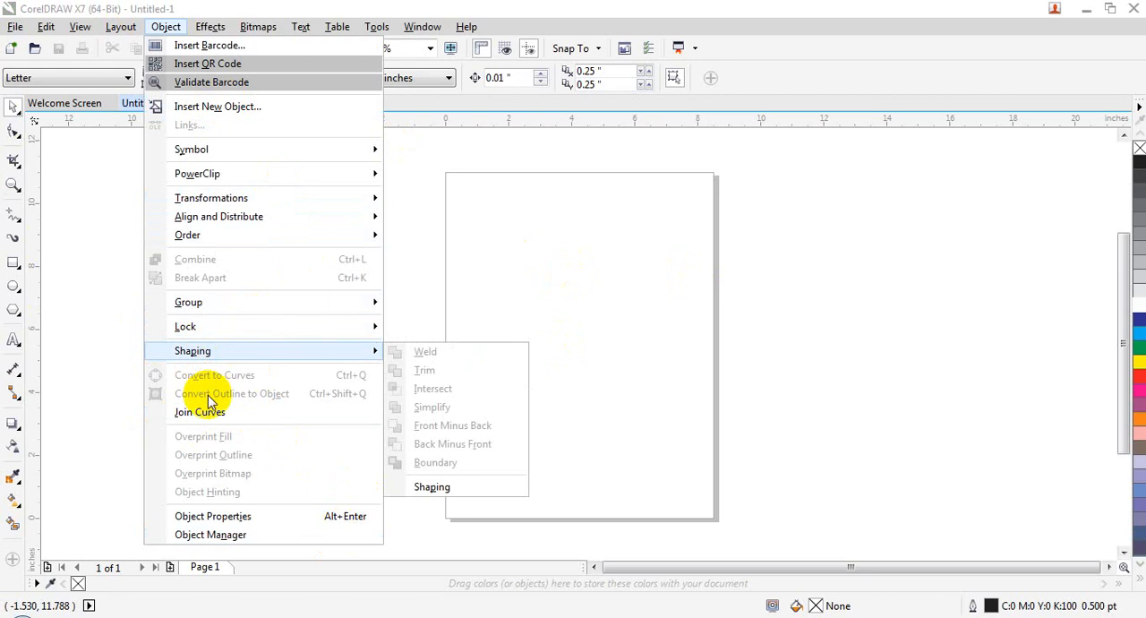
# Draw a wide rectangle left of the page and delete the stray small rectangle near the page edge
pyautogui.click(591, 231)
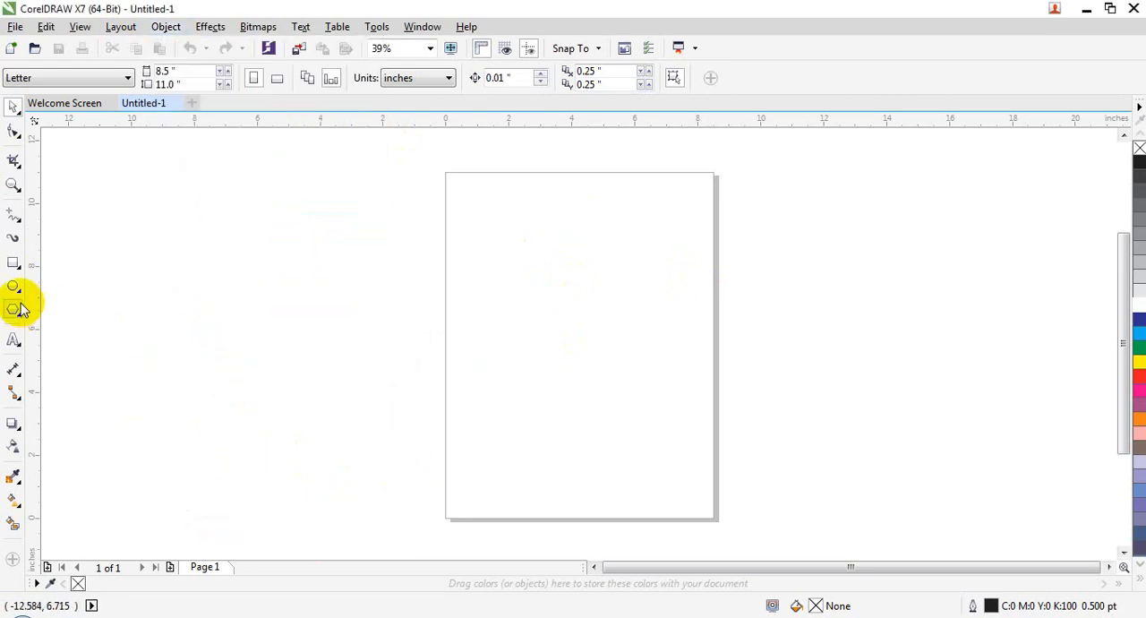
pyautogui.click(14, 262)
pyautogui.moveTo(133, 247); pyautogui.dragTo(340, 338)
pyautogui.moveTo(424, 393); pyautogui.dragTo(436, 422)
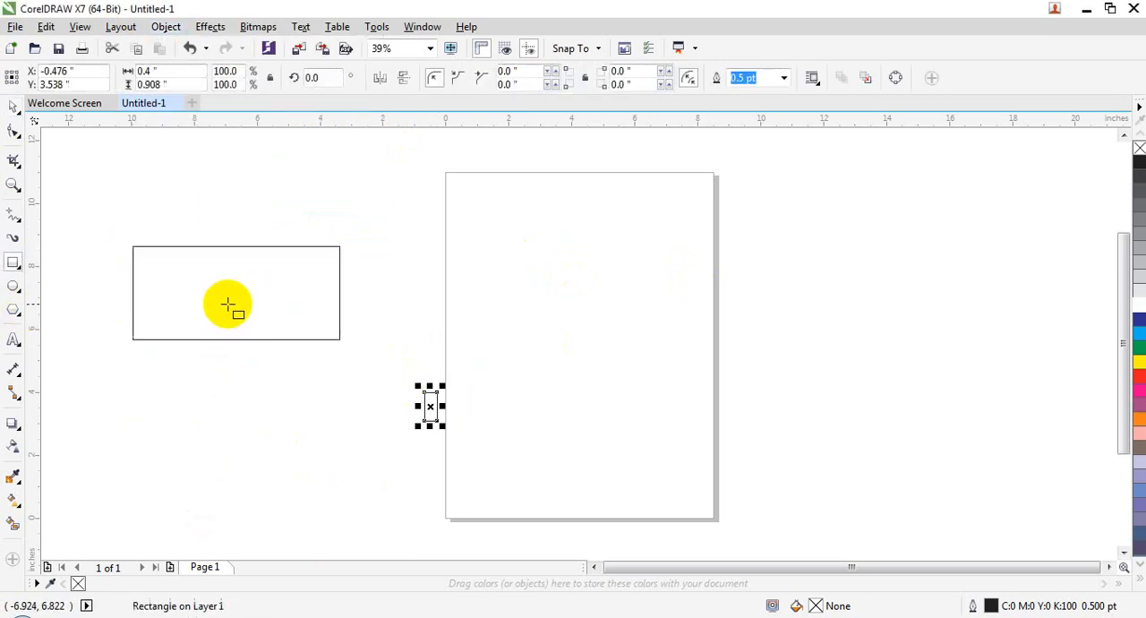
pyautogui.press('Delete')
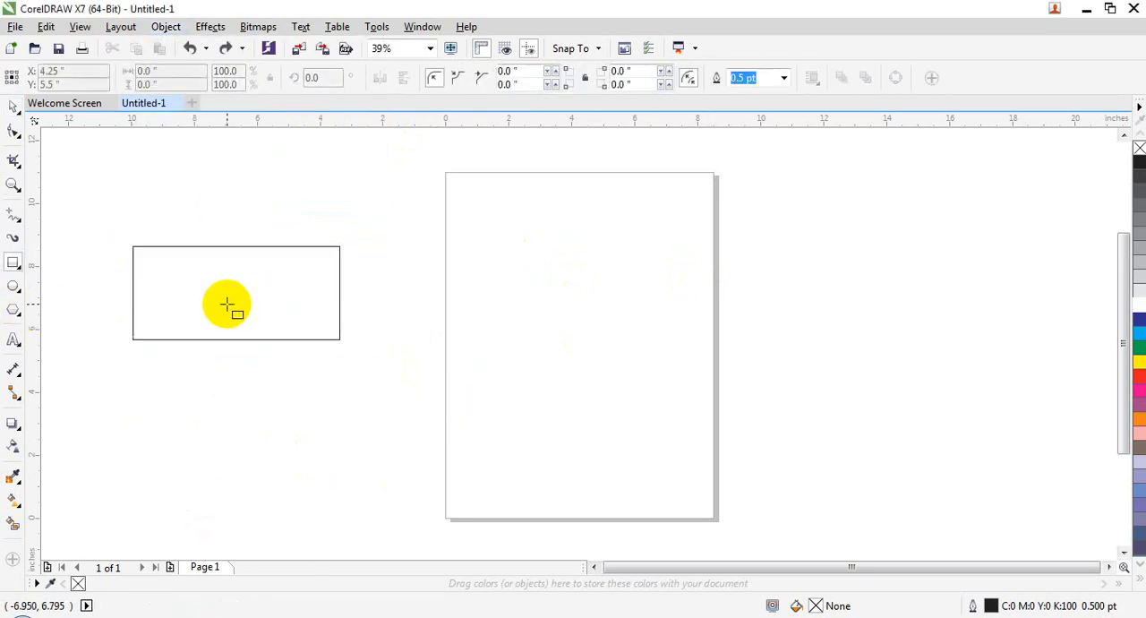
# Enlarge the rectangle proportionally to about 9.94 × 4.49 inches and position it just left of the page
pyautogui.click(14, 107)
pyautogui.click(335, 339)
pyautogui.moveTo(346, 335); pyautogui.dragTo(456, 476)
pyautogui.moveTo(379, 328); pyautogui.dragTo(358, 359)
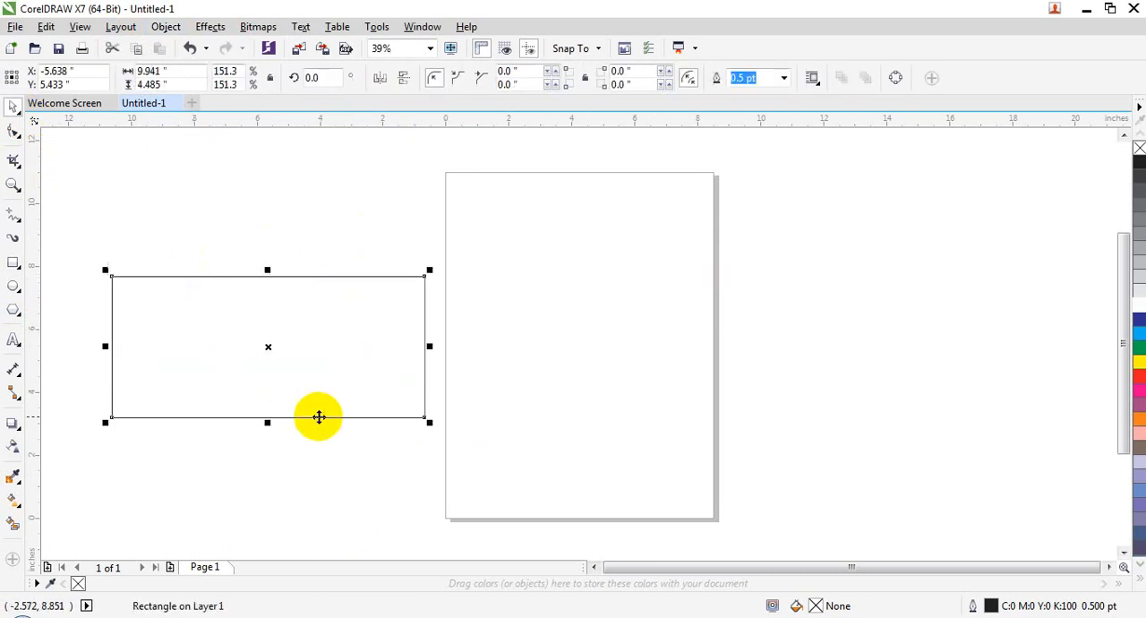
pyautogui.moveTo(361, 321); pyautogui.dragTo(372, 322)
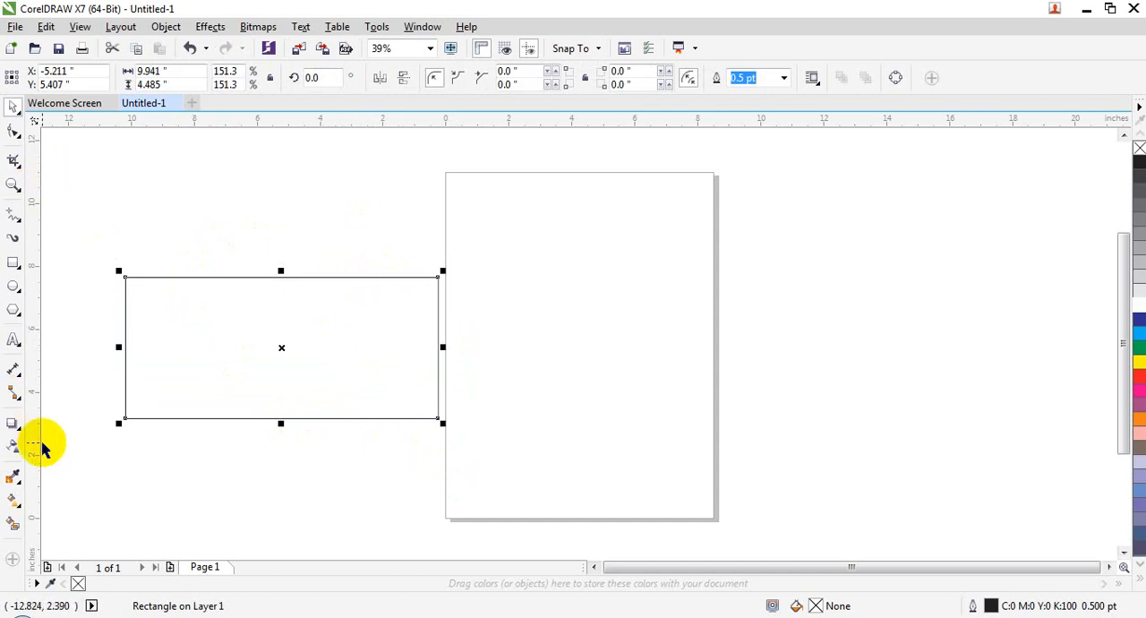
# Convert the rectangle to curves
pyautogui.click(197, 437)
pyautogui.click(207, 347)
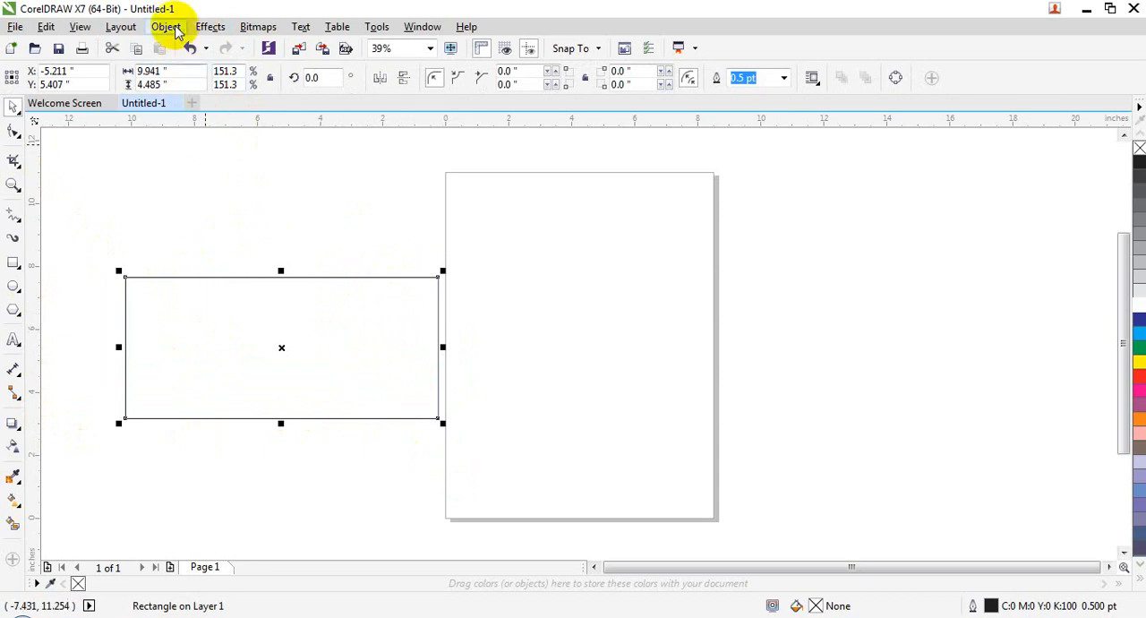
pyautogui.click(167, 27)
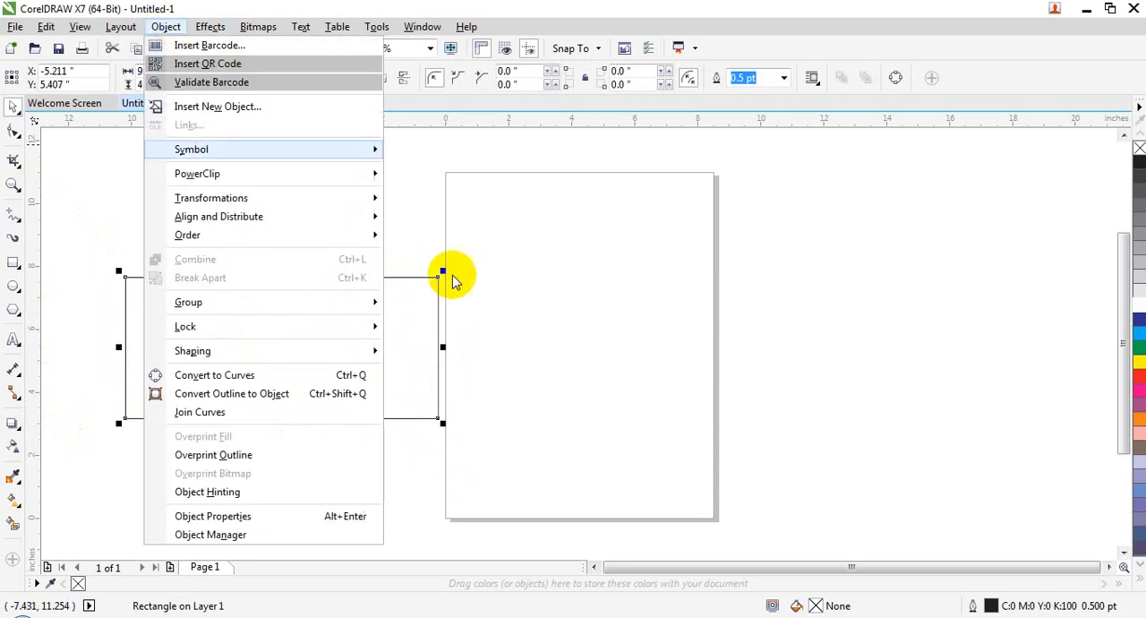
pyautogui.click(267, 376)
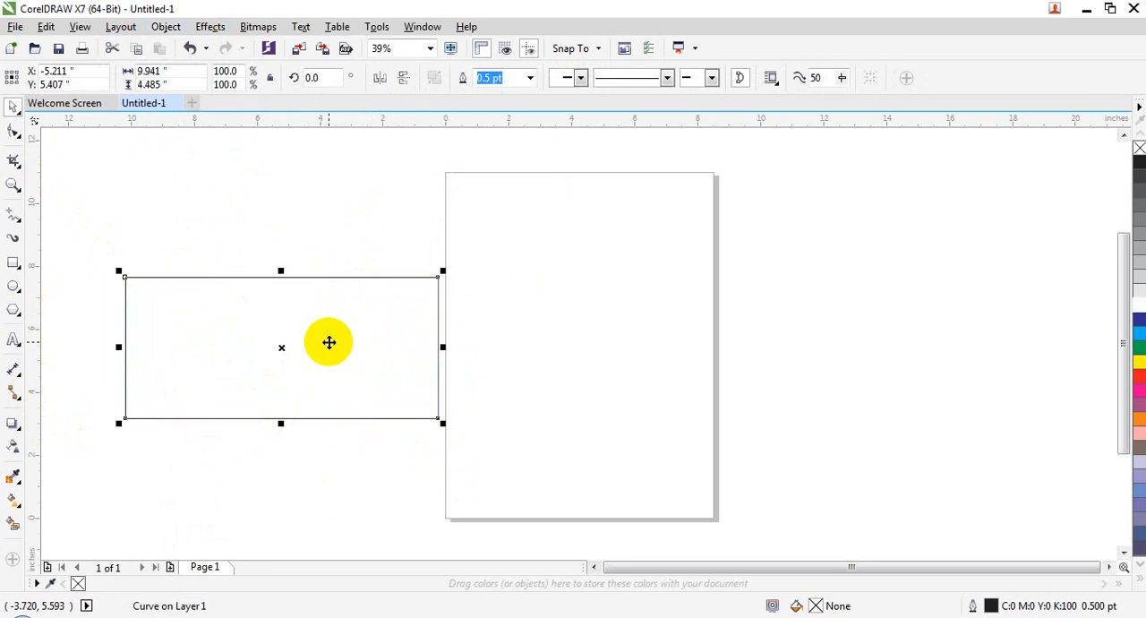
# Add a node at the middle of the shape's upper edge, pull it down into a V, and undo that pull
pyautogui.click(18, 135)
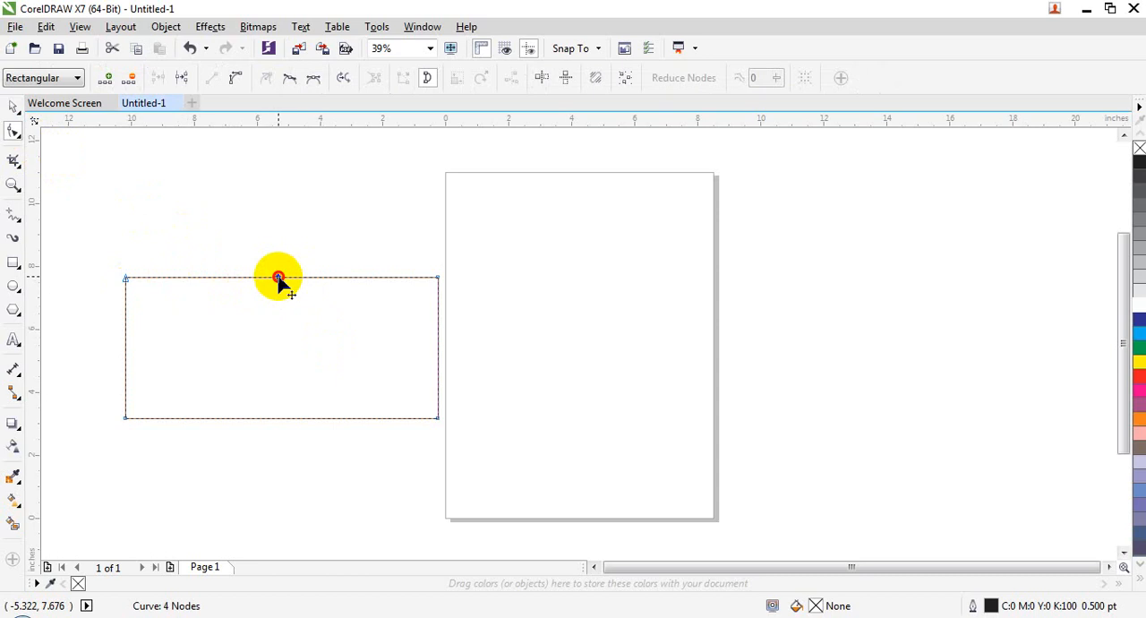
pyautogui.moveTo(278, 279); pyautogui.dragTo(278, 372)
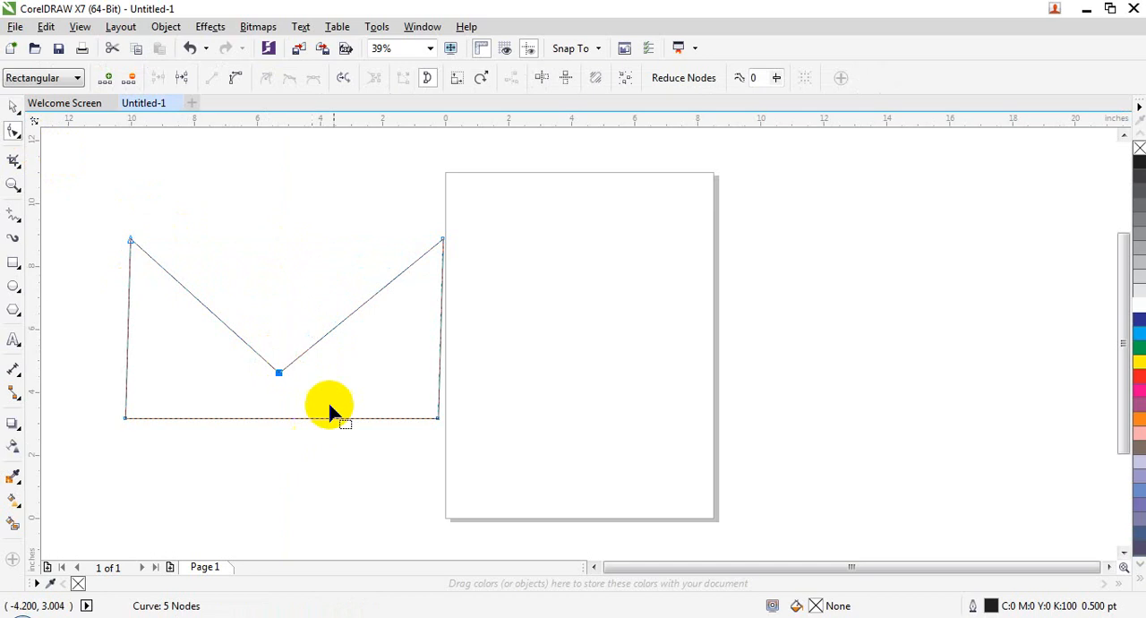
pyautogui.hotkey('ctrl', 'z')
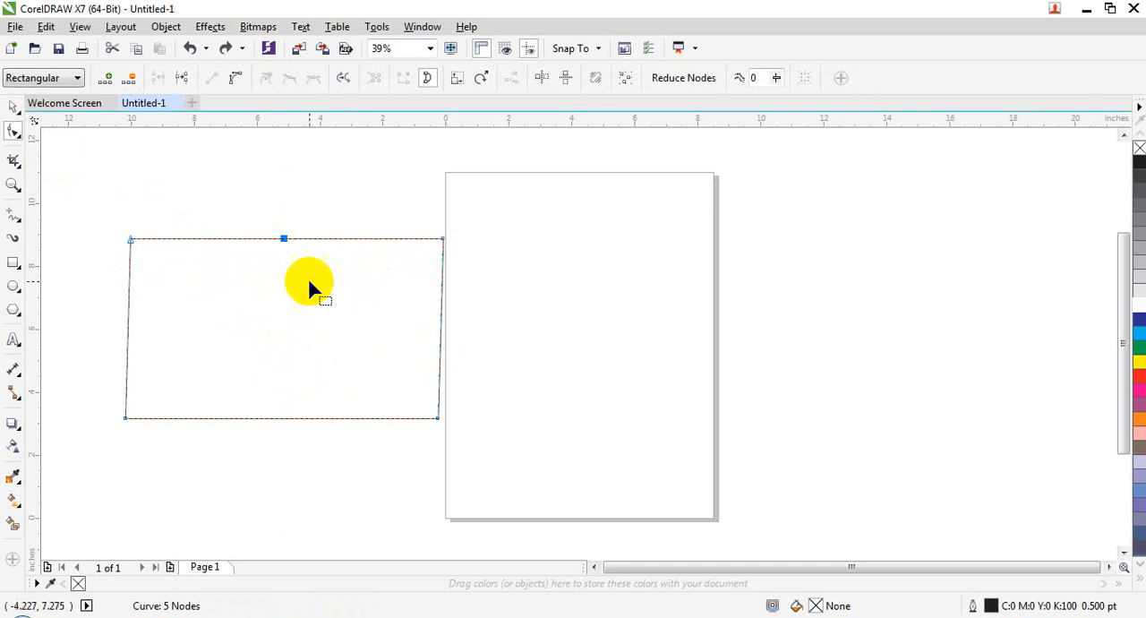
# Convert the shape's lower edge to a curved segment and bow it downward
pyautogui.click(258, 418)
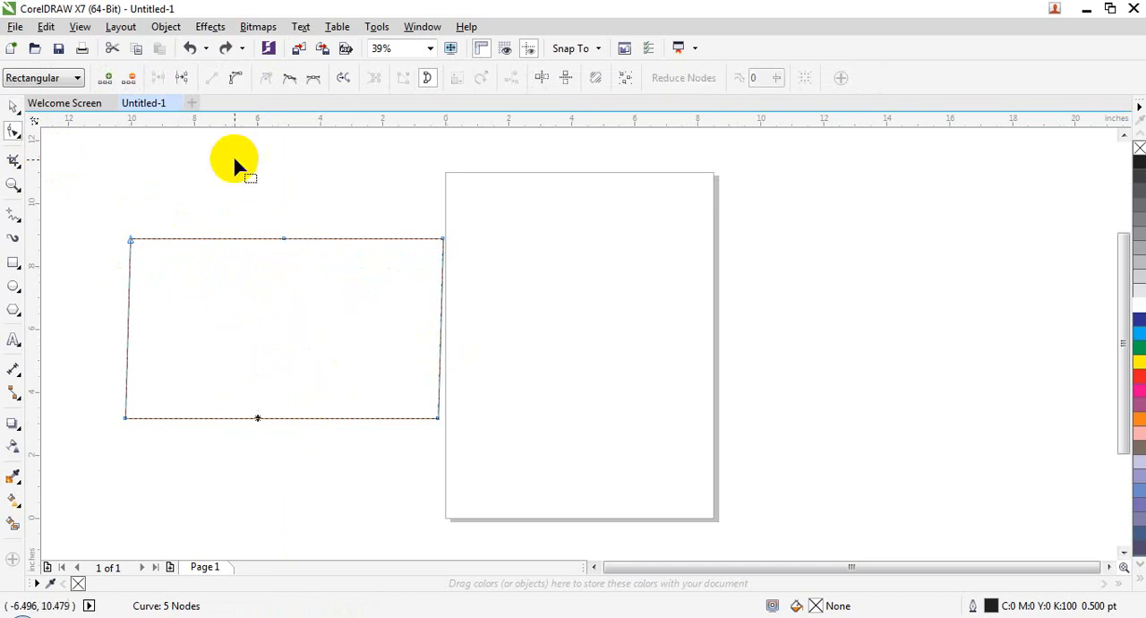
pyautogui.click(236, 83)
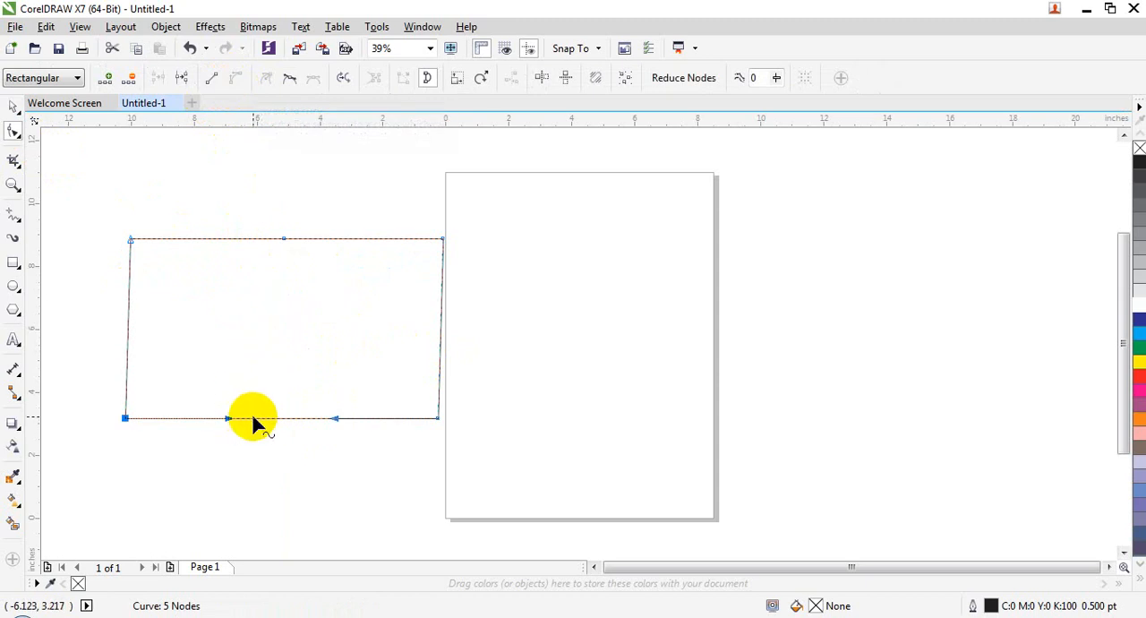
pyautogui.moveTo(253, 418); pyautogui.dragTo(259, 455)
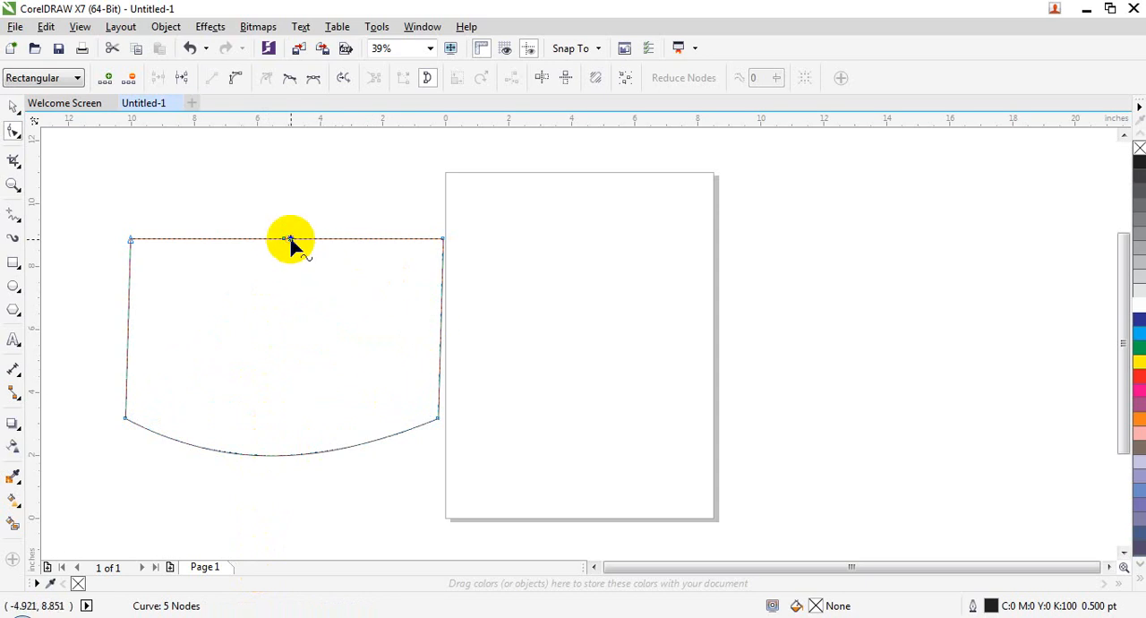
# Convert the left half of the upper edge to a curve, bend it into a hump, and lower the middle node slightly
pyautogui.click(237, 81)
pyautogui.moveTo(235, 240); pyautogui.dragTo(283, 316)
pyautogui.moveTo(283, 240); pyautogui.dragTo(315, 316)
pyautogui.moveTo(312, 387); pyautogui.dragTo(275, 273)
pyautogui.moveTo(313, 312); pyautogui.dragTo(295, 291)
pyautogui.moveTo(274, 247); pyautogui.dragTo(282, 254)
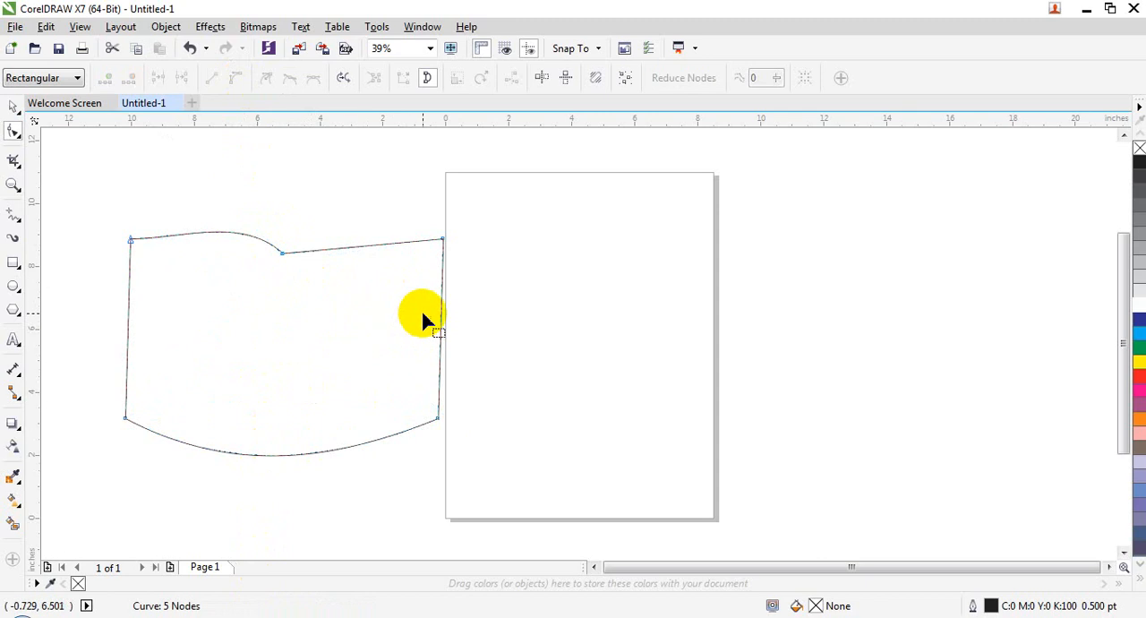
# Draw an ellipse about 5.55 × 6.73 inches on the page and convert it to curves
pyautogui.click(20, 285)
pyautogui.moveTo(515, 252); pyautogui.dragTo(691, 464)
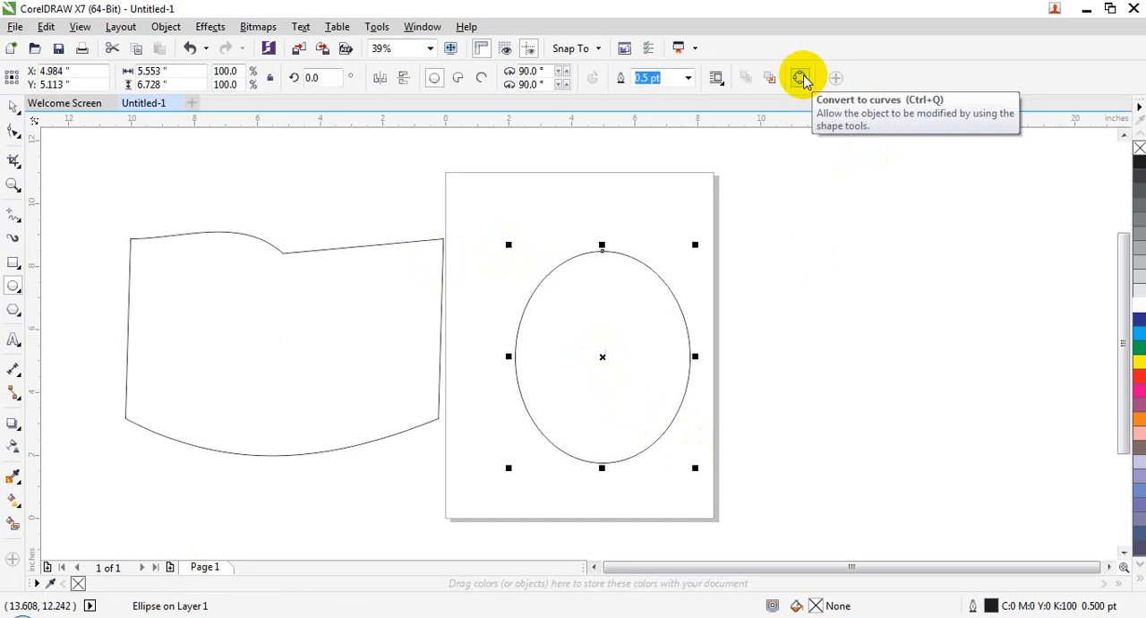
pyautogui.click(800, 78)
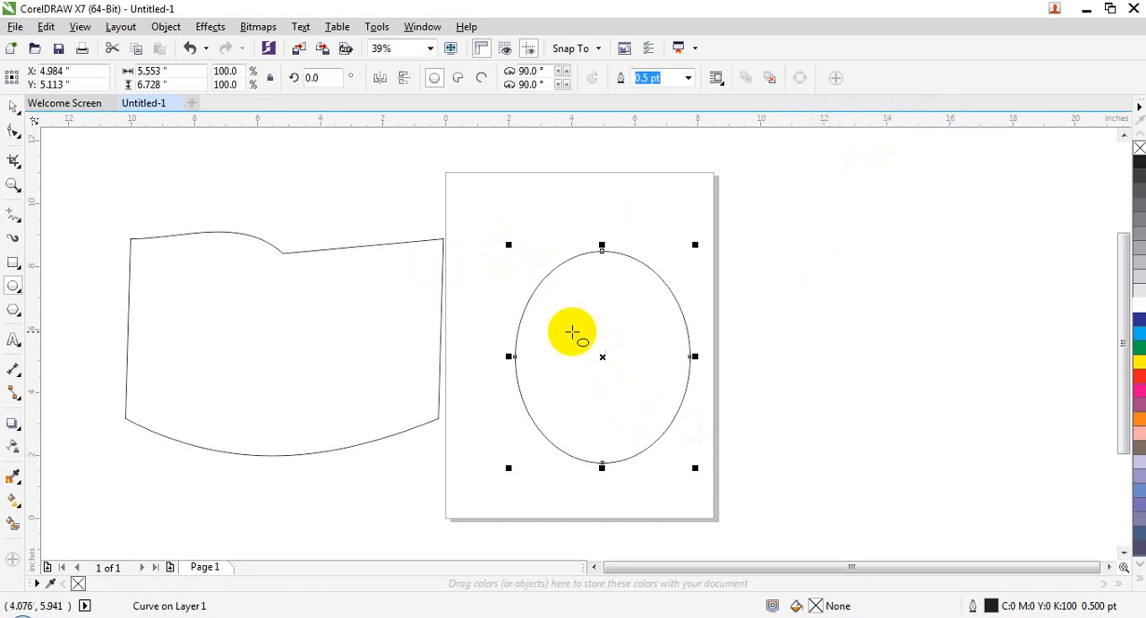
# Move the converted ellipse's top node up and slightly to the right with the Shape tool
pyautogui.click(14, 133)
pyautogui.click(610, 258)
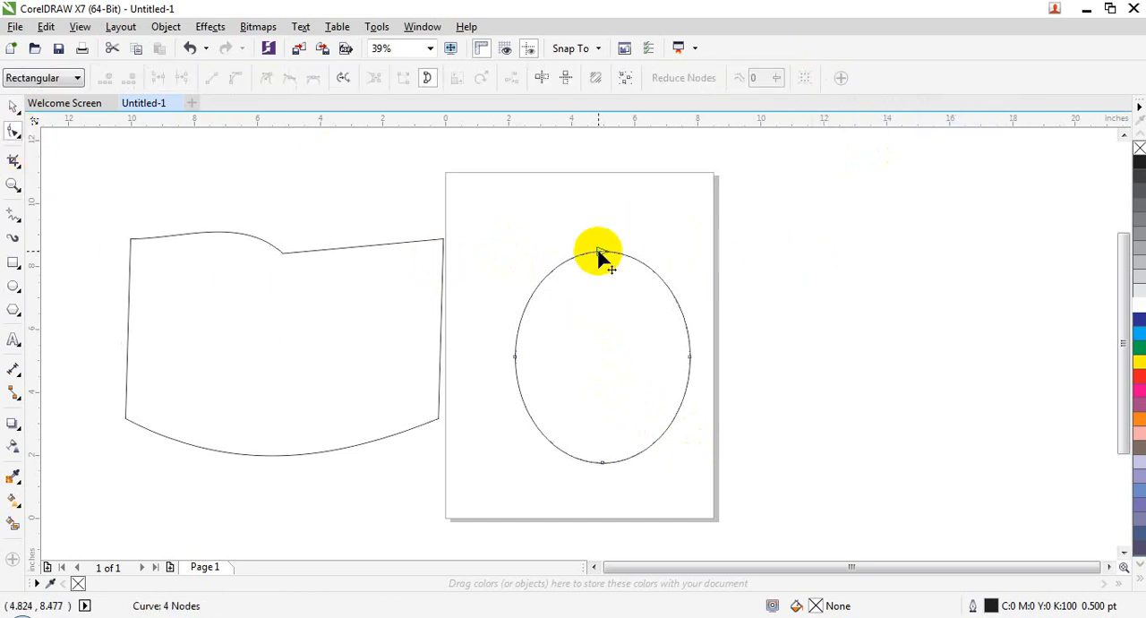
pyautogui.moveTo(600, 253); pyautogui.dragTo(613, 227)
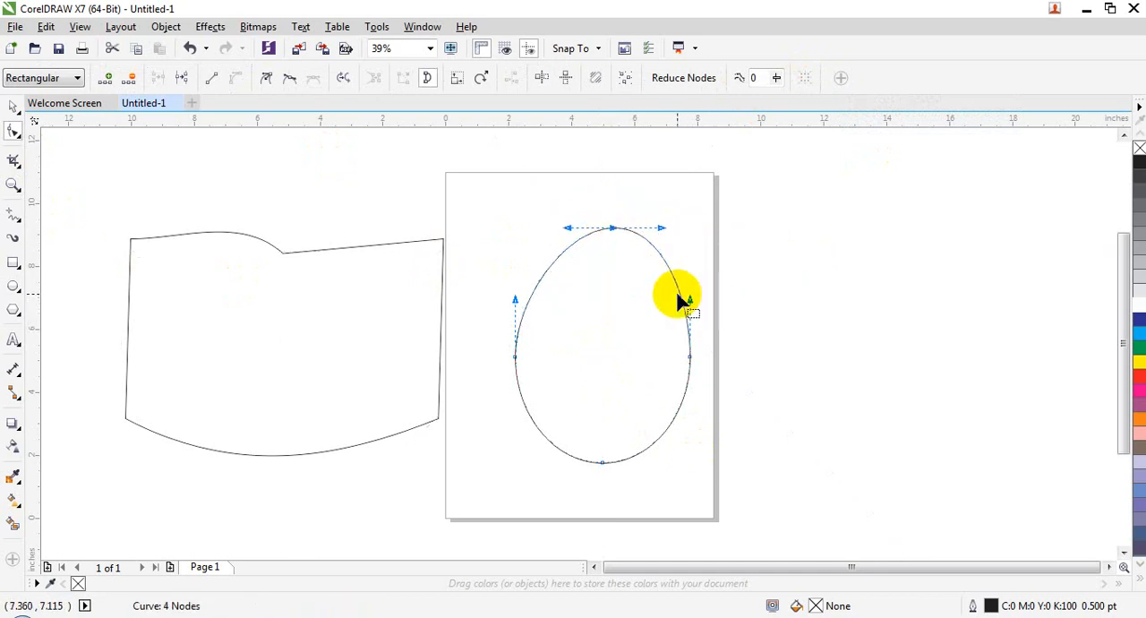
# Move the ellipse's left node up and outward, and pull both side nodes' upper handles down to form small looped corners
pyautogui.moveTo(688, 302); pyautogui.dragTo(685, 403)
pyautogui.moveTo(517, 362); pyautogui.dragTo(499, 340)
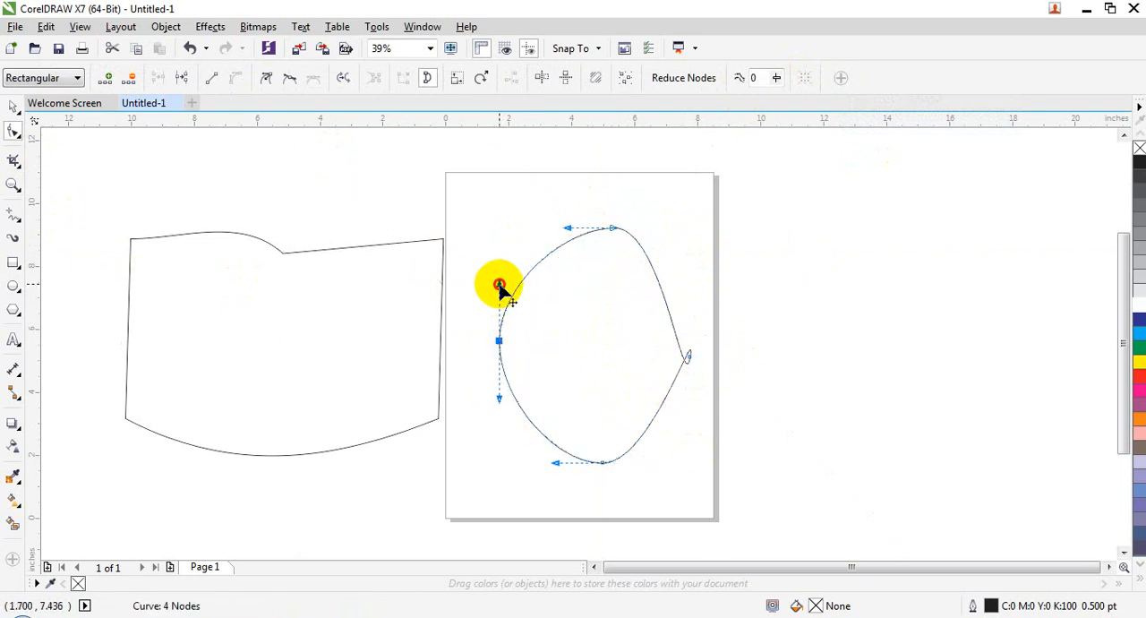
pyautogui.moveTo(501, 285); pyautogui.dragTo(512, 384)
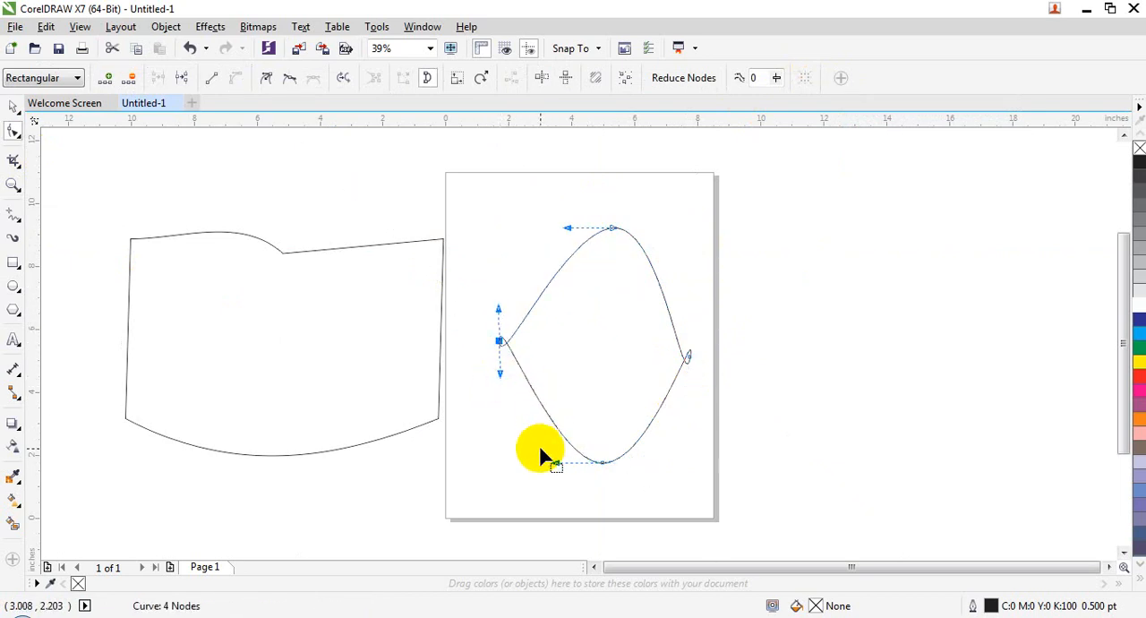
pyautogui.click(511, 441)
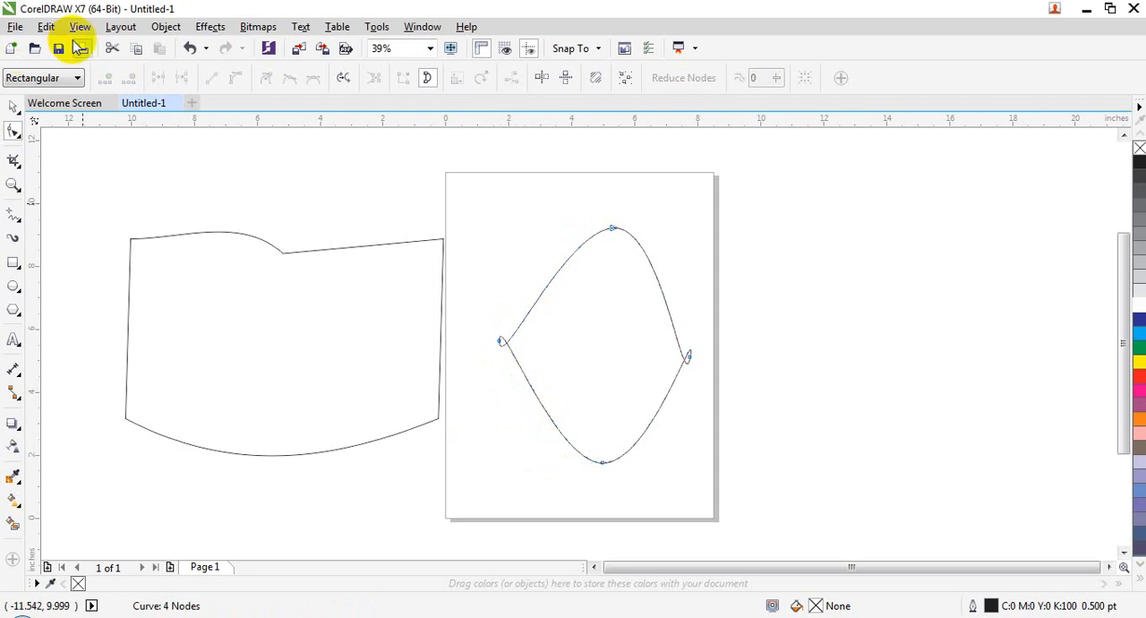
pyautogui.click(165, 26)
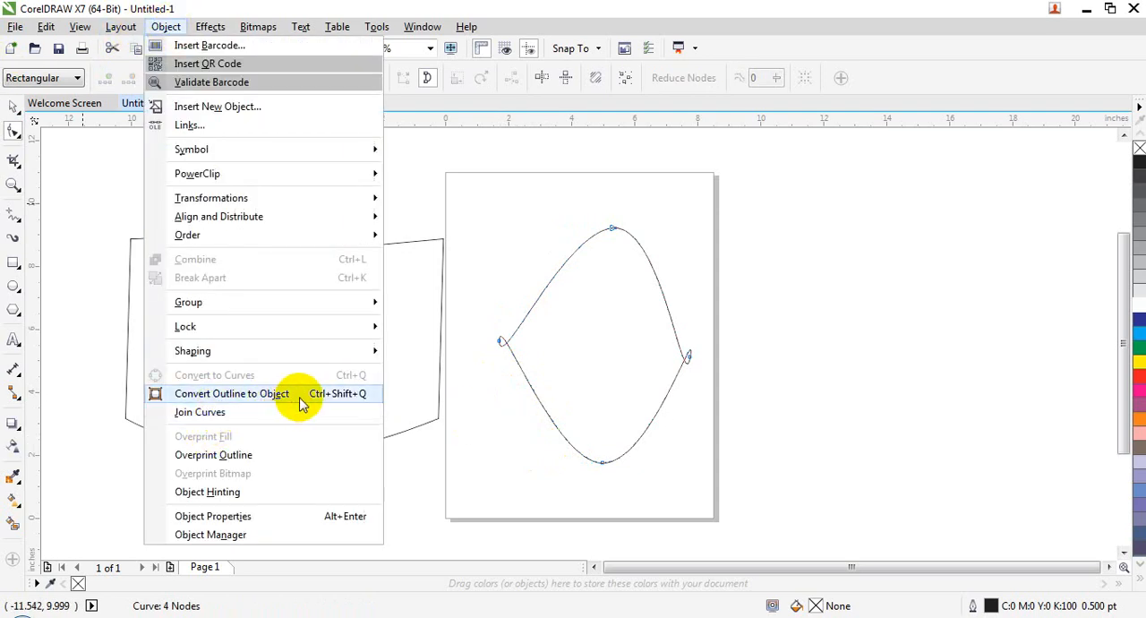
pyautogui.click(498, 397)
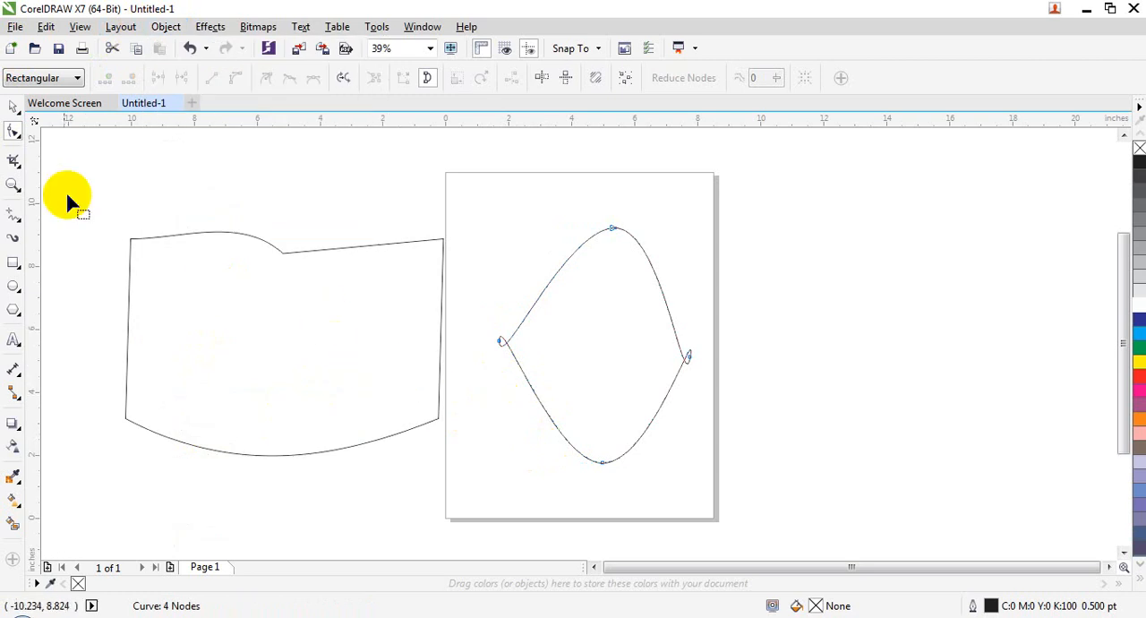
# Delete the reshaped ellipse and the reshaped rectangle
pyautogui.click(13, 106)
pyautogui.click(608, 368)
pyautogui.press('Delete')
pyautogui.click(421, 325)
pyautogui.press('Delete')
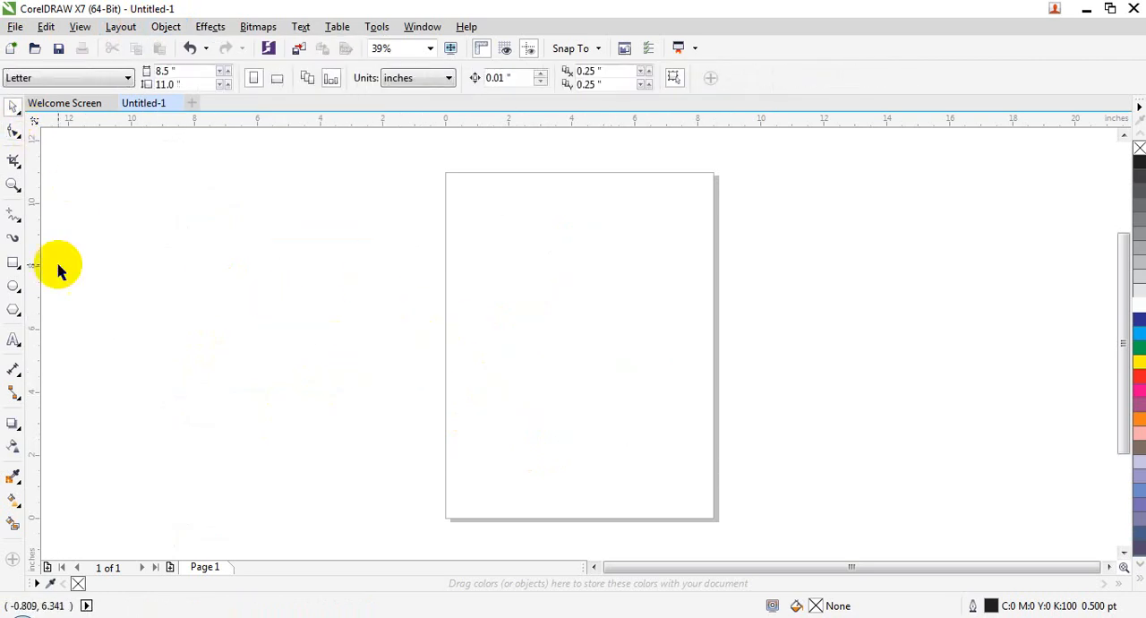
# Draw a rectangle about 8.12 × 4.94 inches left of the page and fill it with blue
pyautogui.click(15, 265)
pyautogui.moveTo(154, 256); pyautogui.dragTo(411, 412)
pyautogui.click(1138, 319)
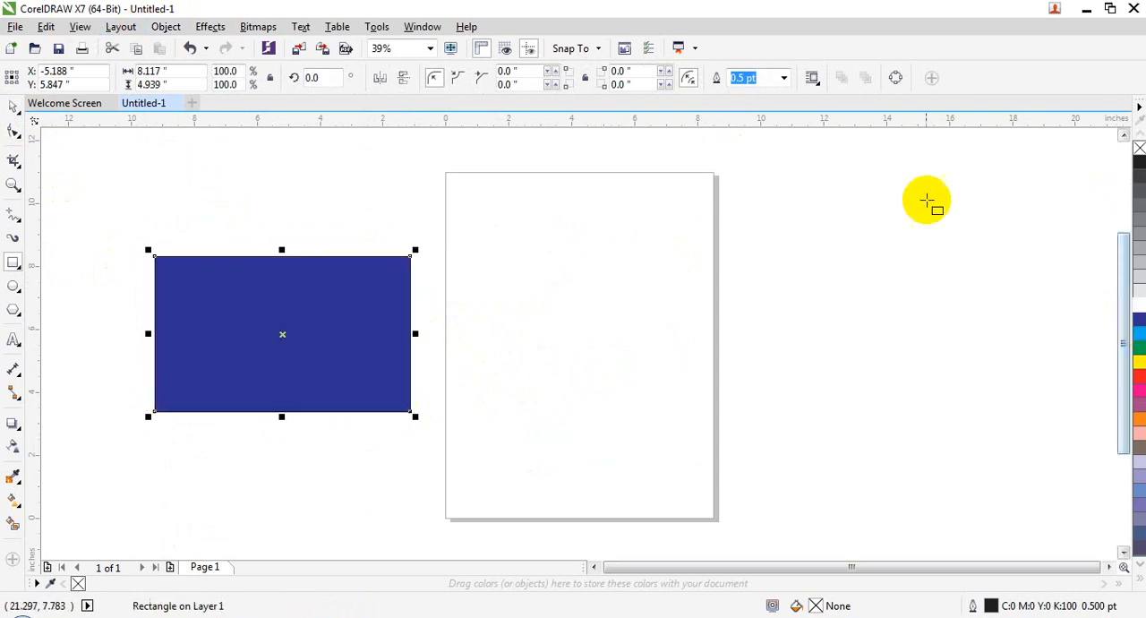
# Give the blue rectangle a yellow outline with a width of 36 pt
pyautogui.rightClick(1139, 363)
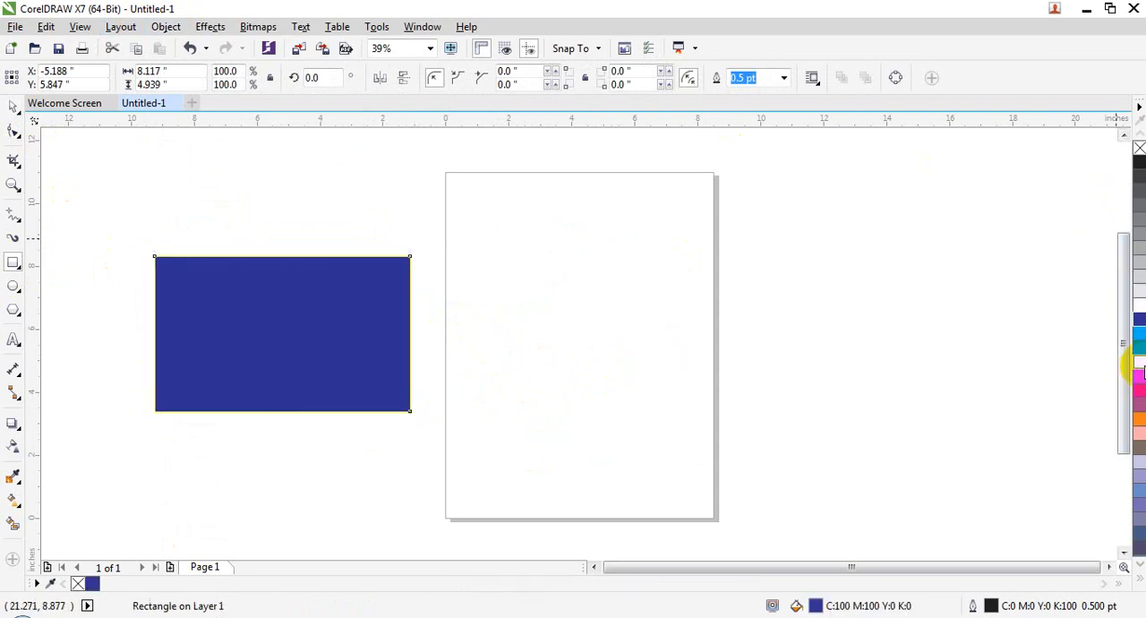
pyautogui.click(783, 78)
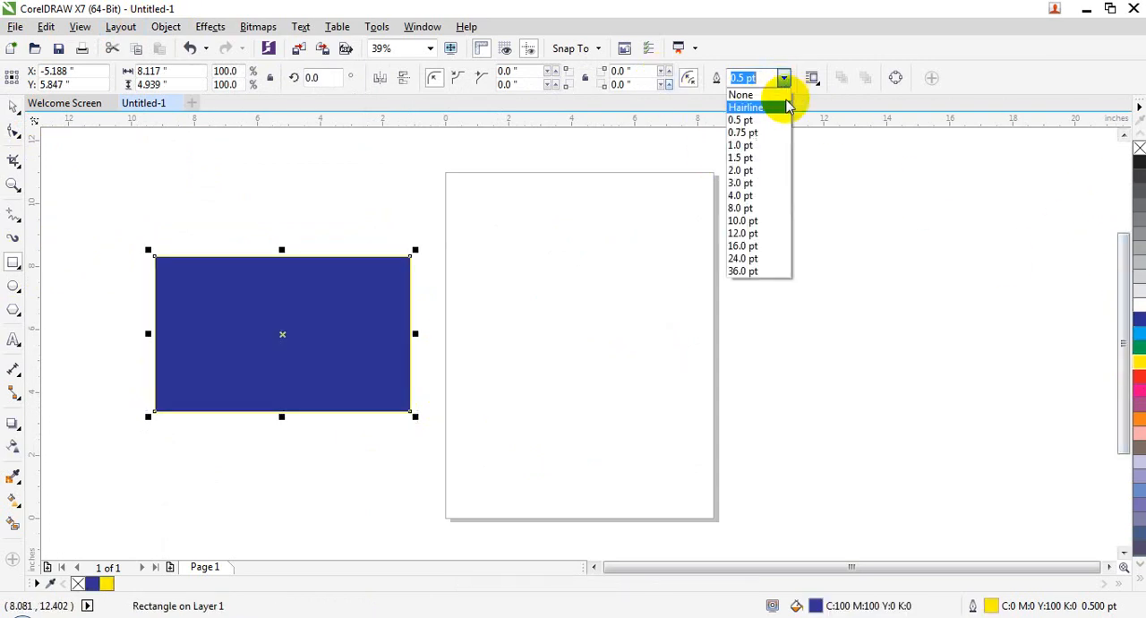
pyautogui.click(759, 267)
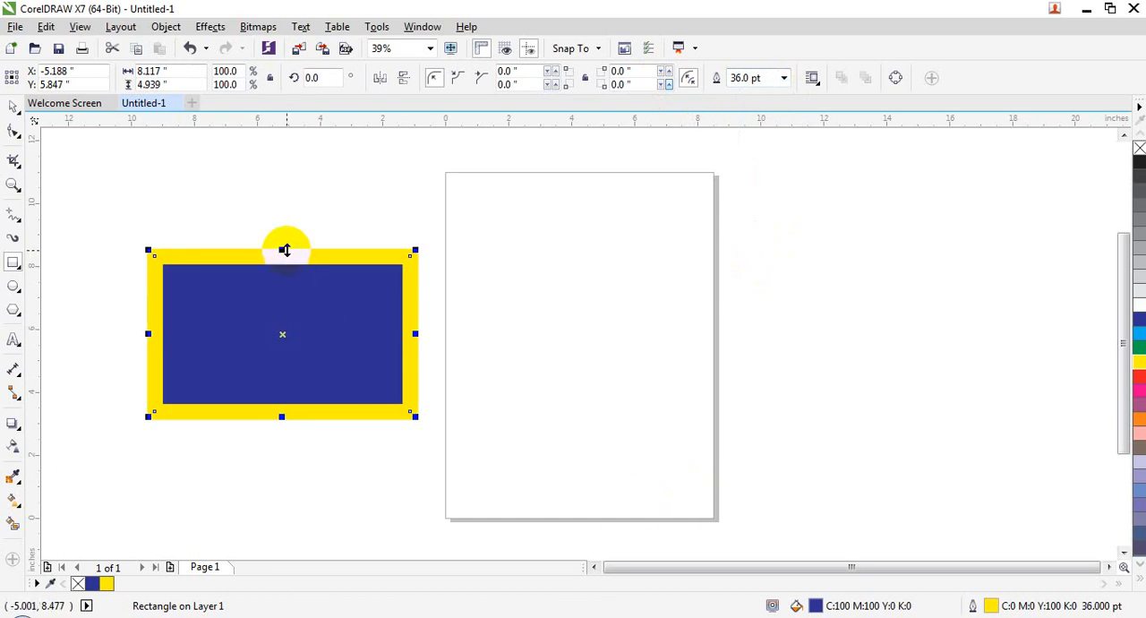
# Convert the rectangle's outline to a separate object and move the yellow frame right, across the page's right edge
pyautogui.click(12, 108)
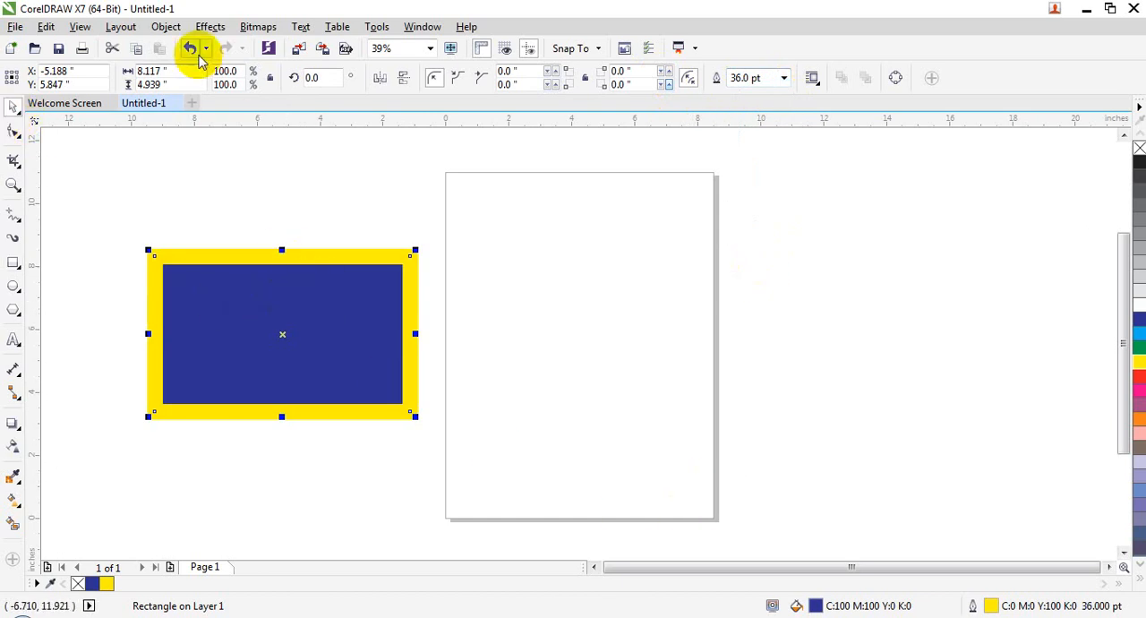
pyautogui.click(165, 26)
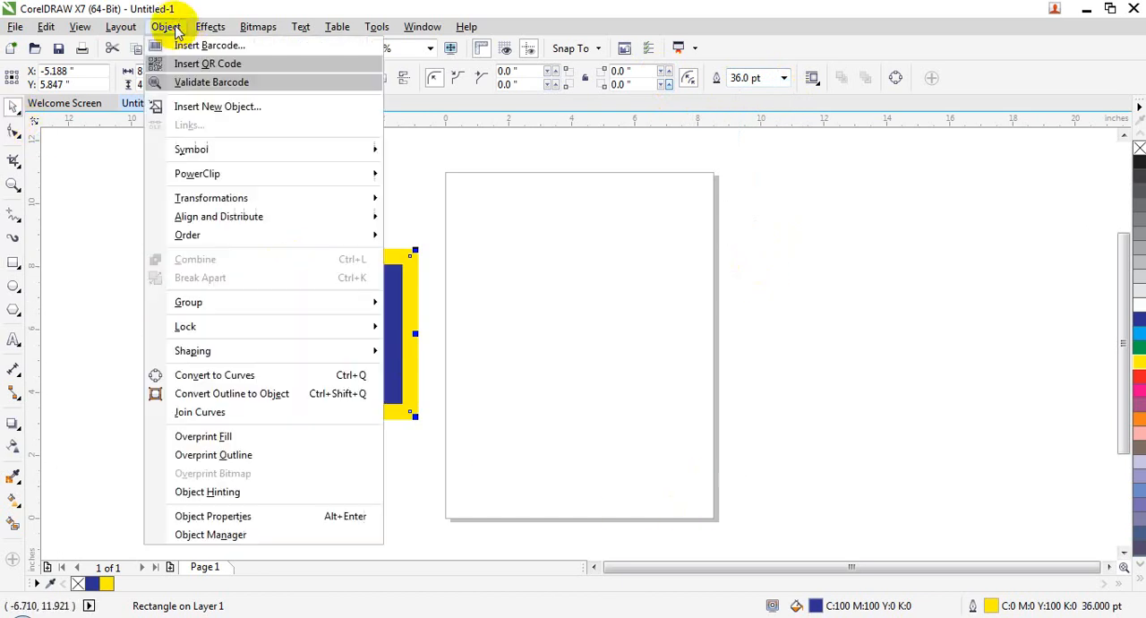
pyautogui.click(259, 394)
pyautogui.moveTo(333, 251); pyautogui.dragTo(750, 264)
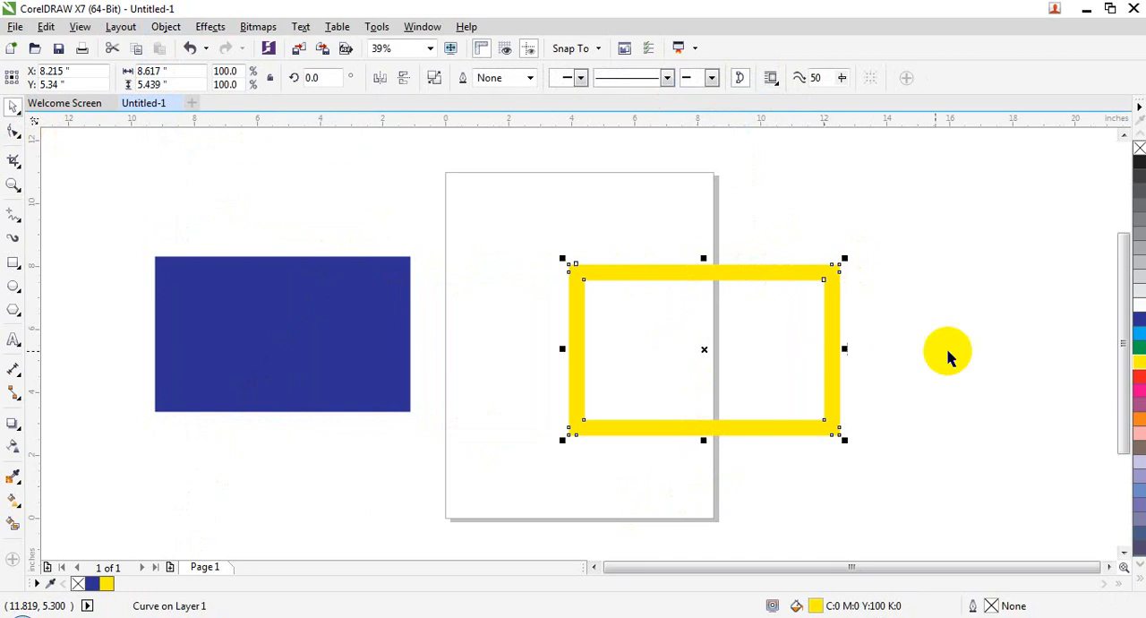
# Give the yellow frame a blue outline with a width of 4 pt
pyautogui.rightClick(1141, 328)
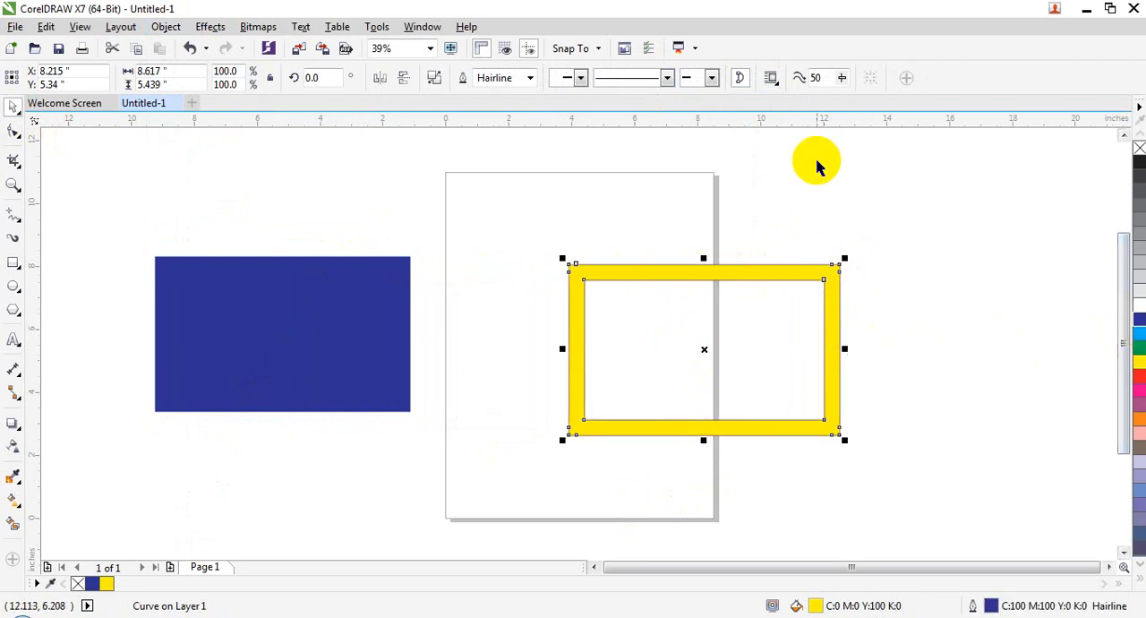
pyautogui.click(530, 78)
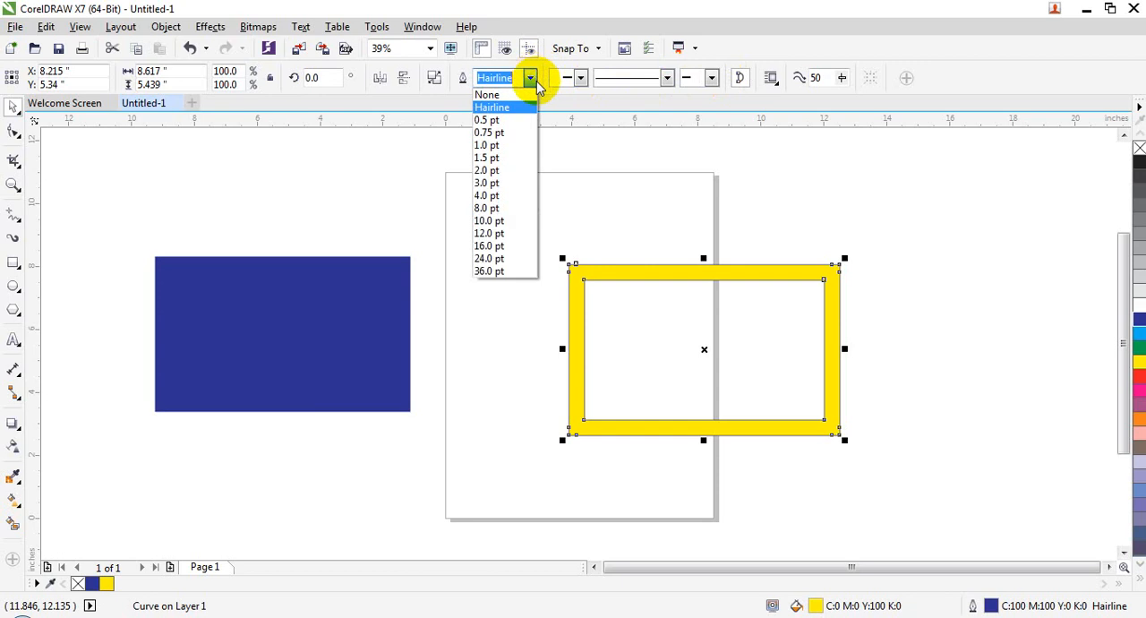
pyautogui.click(488, 199)
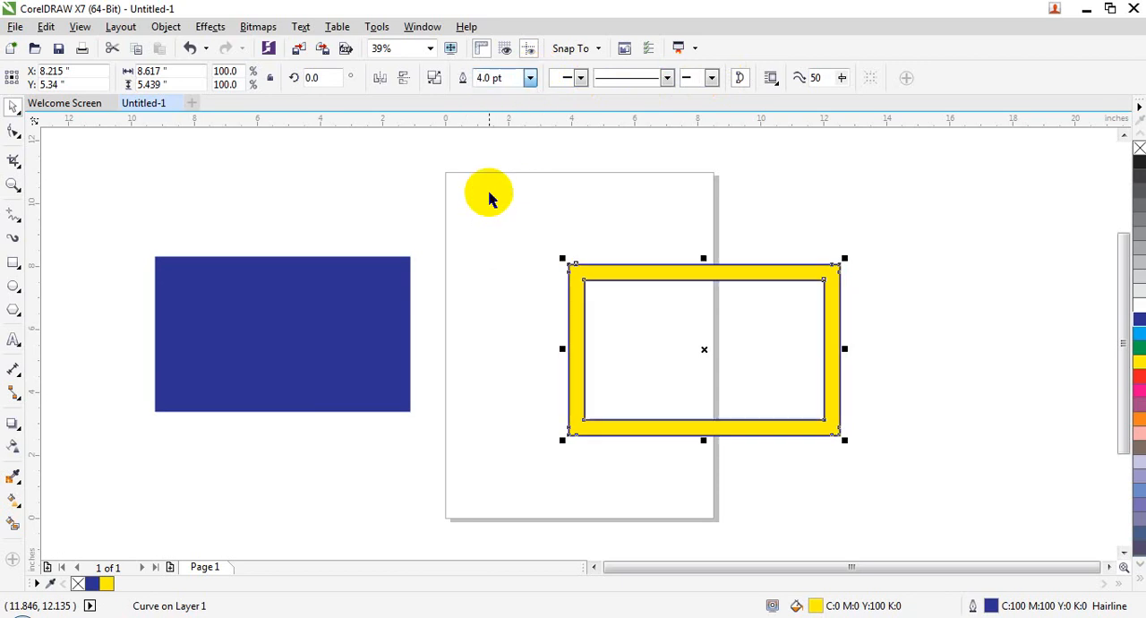
# Set the yellow frame's blue outline width to 8 pt
pyautogui.click(531, 78)
pyautogui.click(487, 143)
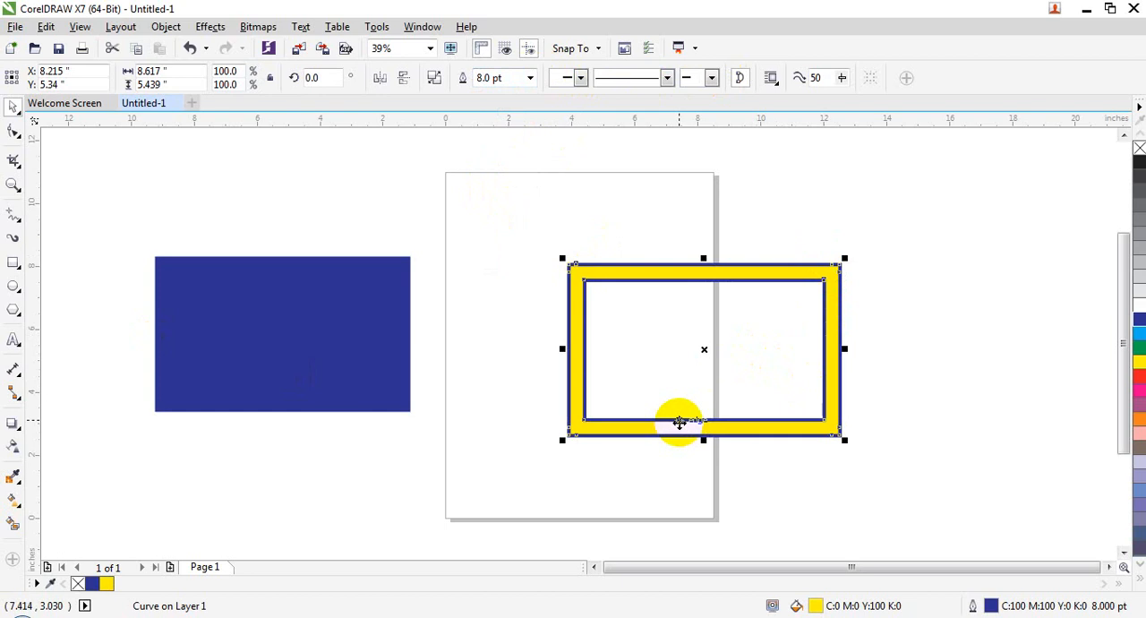
pyautogui.click(165, 26)
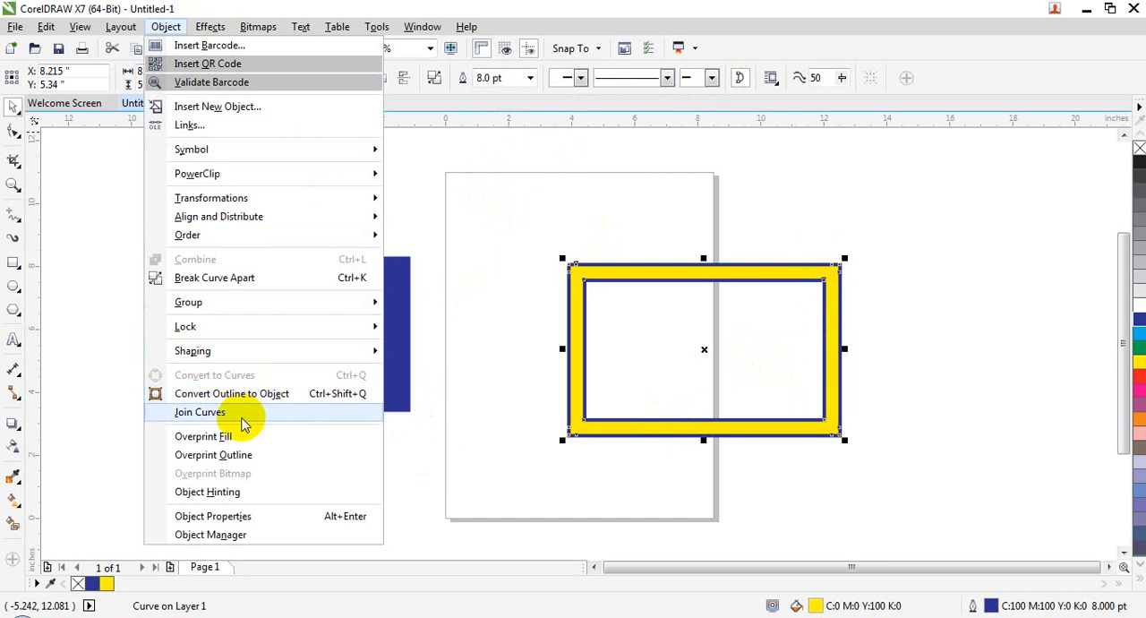
pyautogui.click(512, 453)
# Delete the blue rectangle and the yellow frame so the drawing area is empty
pyautogui.click(356, 340)
pyautogui.press('Delete')
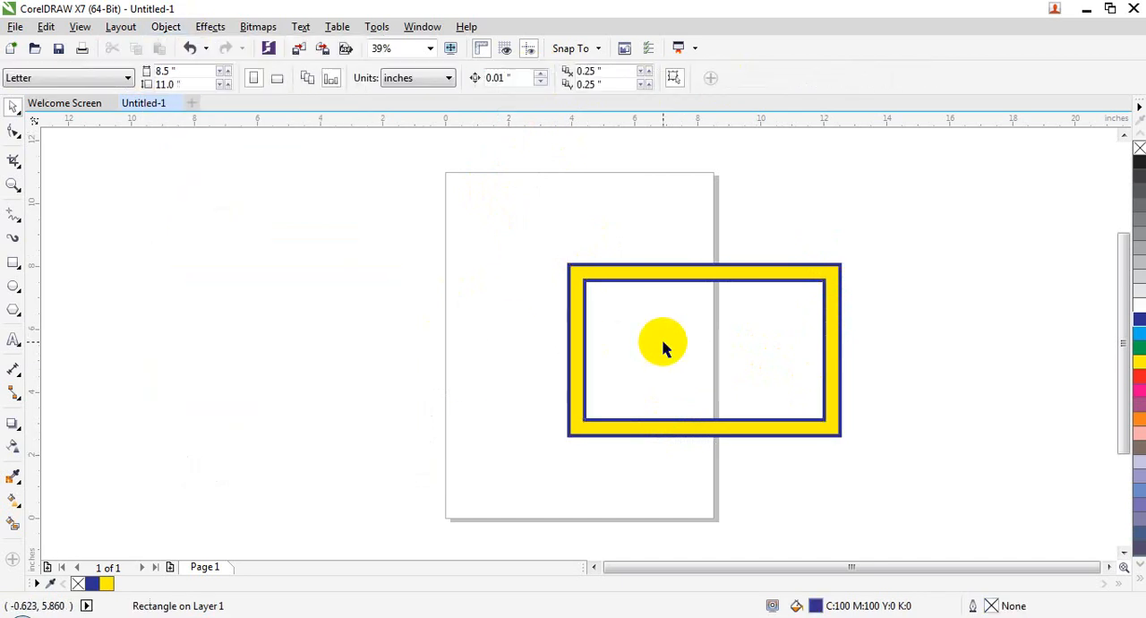
pyautogui.click(586, 339)
pyautogui.press('Delete')
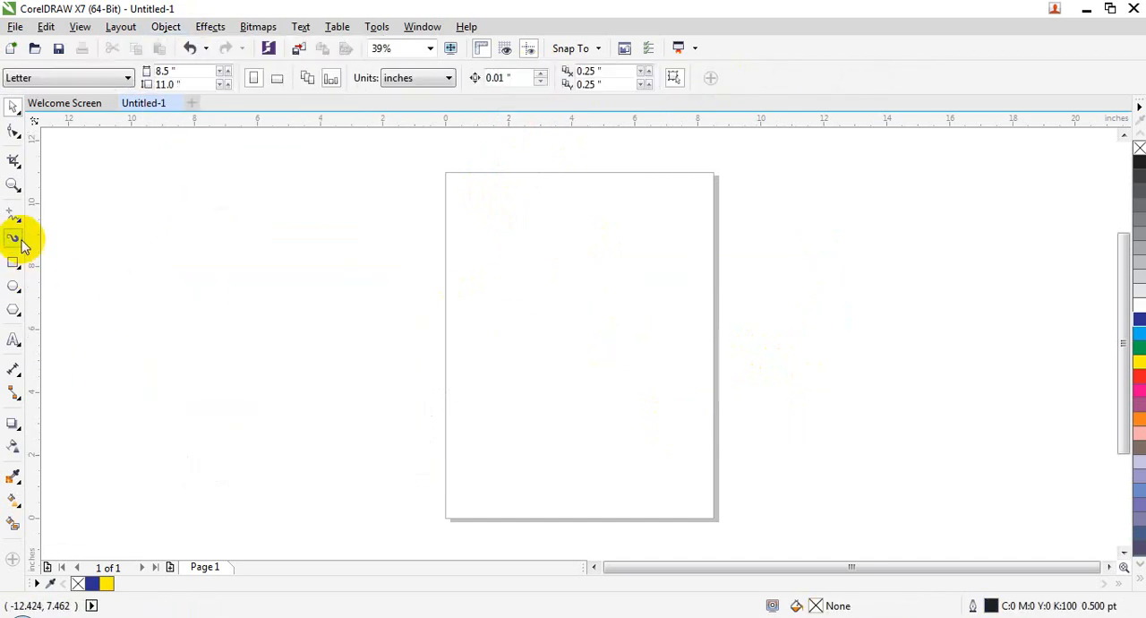
# Draw an open, rounded freehand curve about 6.15 × 7.27 inches left of the page, leaving a small gap between its ends
pyautogui.click(19, 222)
pyautogui.click(110, 214)
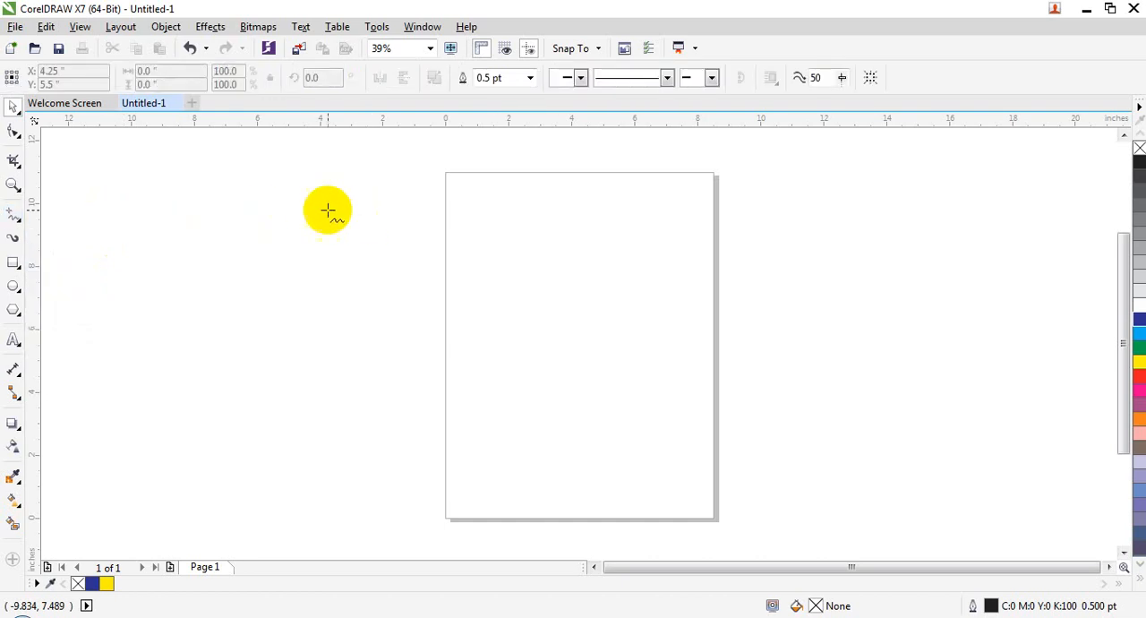
pyautogui.moveTo(314, 228)
pyautogui.mouseDown()
pyautogui.moveTo(368, 423)
pyautogui.moveTo(269, 452)
pyautogui.moveTo(208, 318)
pyautogui.moveTo(308, 242)
pyautogui.mouseUp()
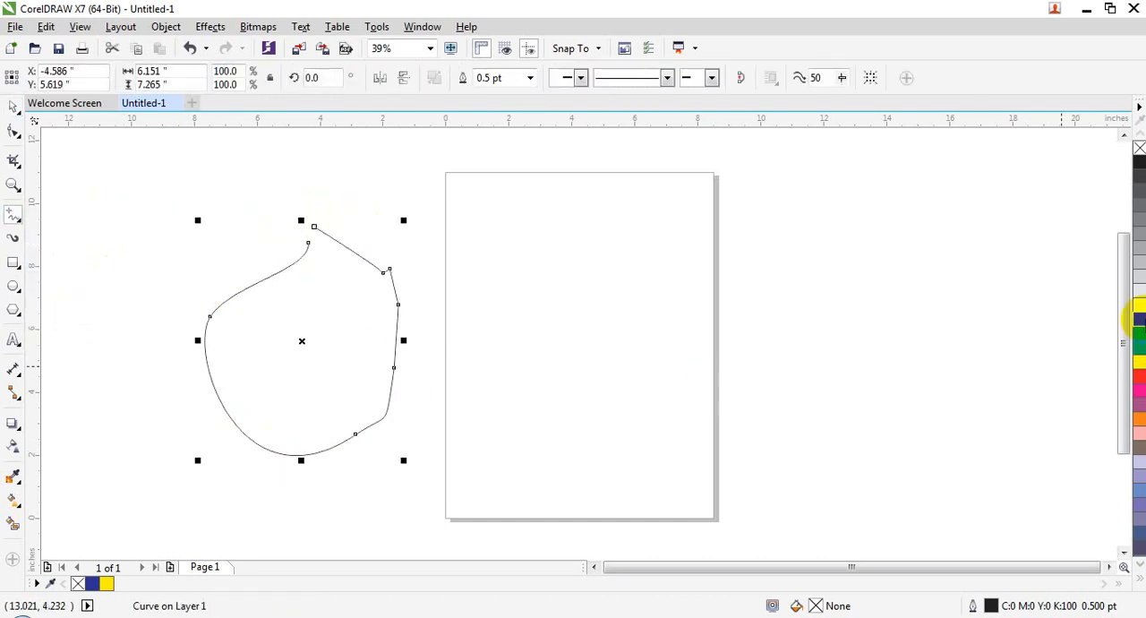
pyautogui.click(14, 106)
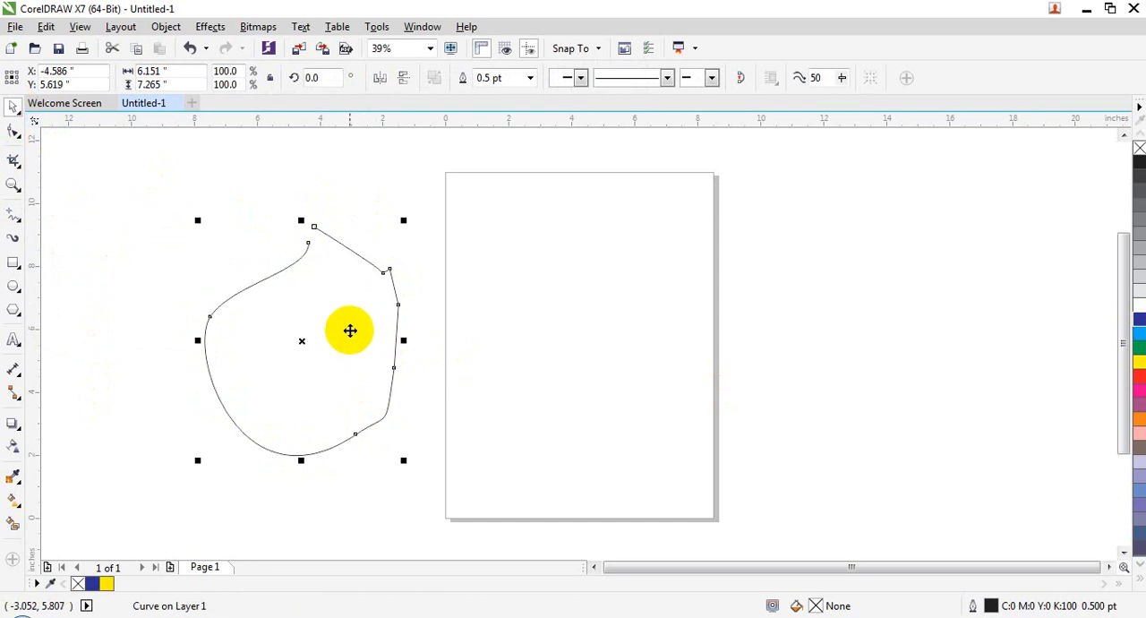
# Give the open freehand curve a blue fill and a blue outline with a width of 4 pt
pyautogui.click(397, 174)
pyautogui.click(307, 269)
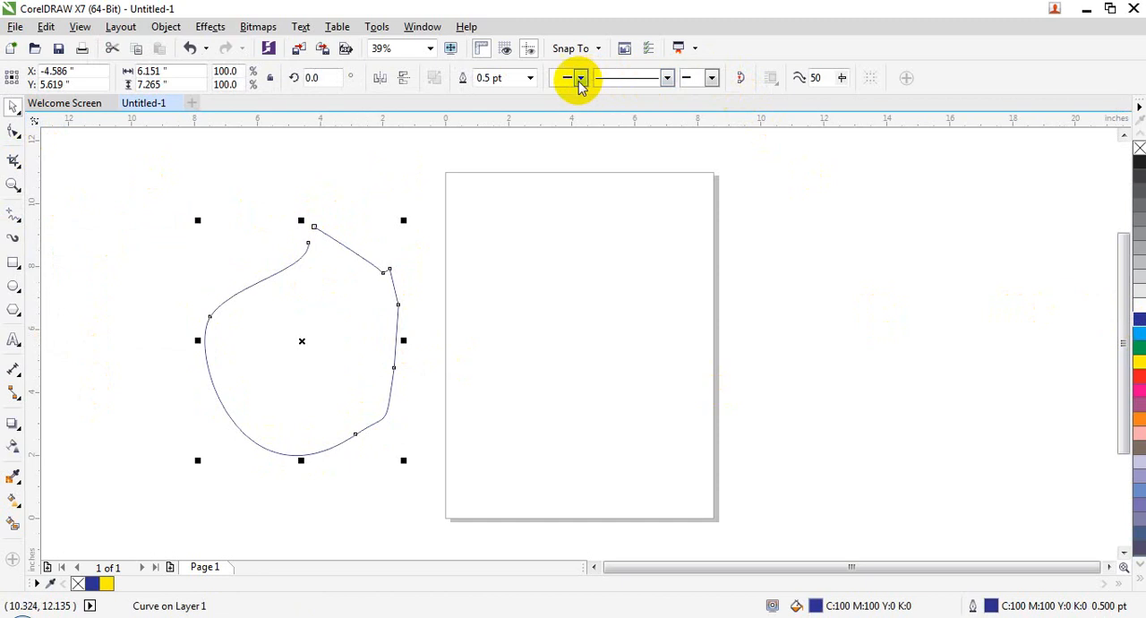
pyautogui.click(531, 78)
pyautogui.click(479, 188)
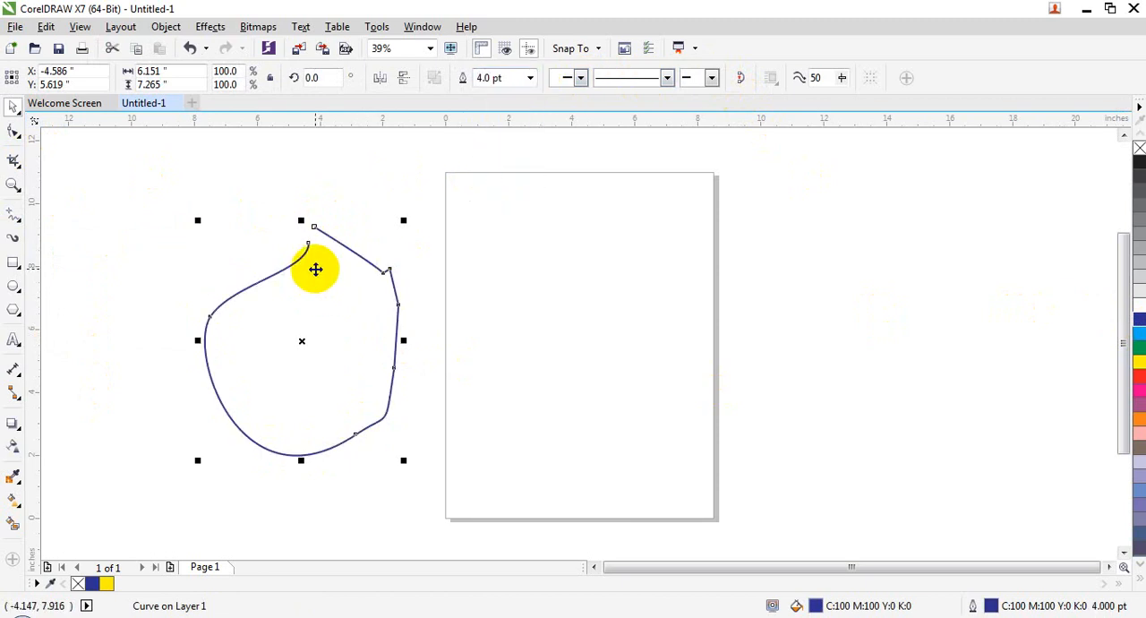
# Close the freehand curve's gap with Join Curves in Chamfer mode, using a gap tolerance of 30 inches
pyautogui.click(172, 28)
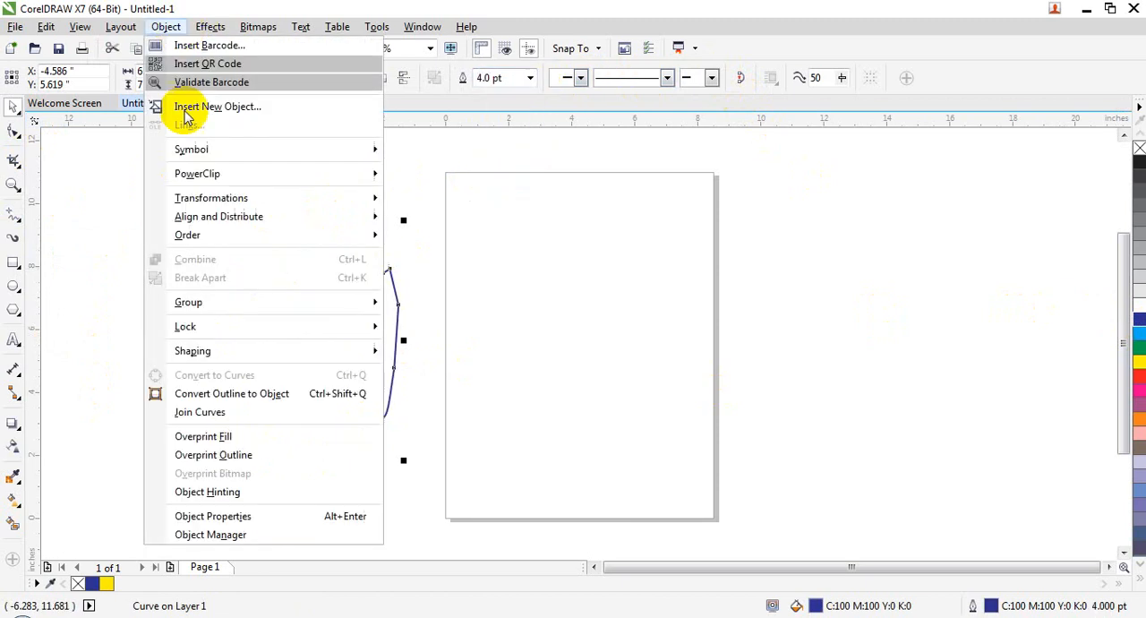
pyautogui.click(191, 414)
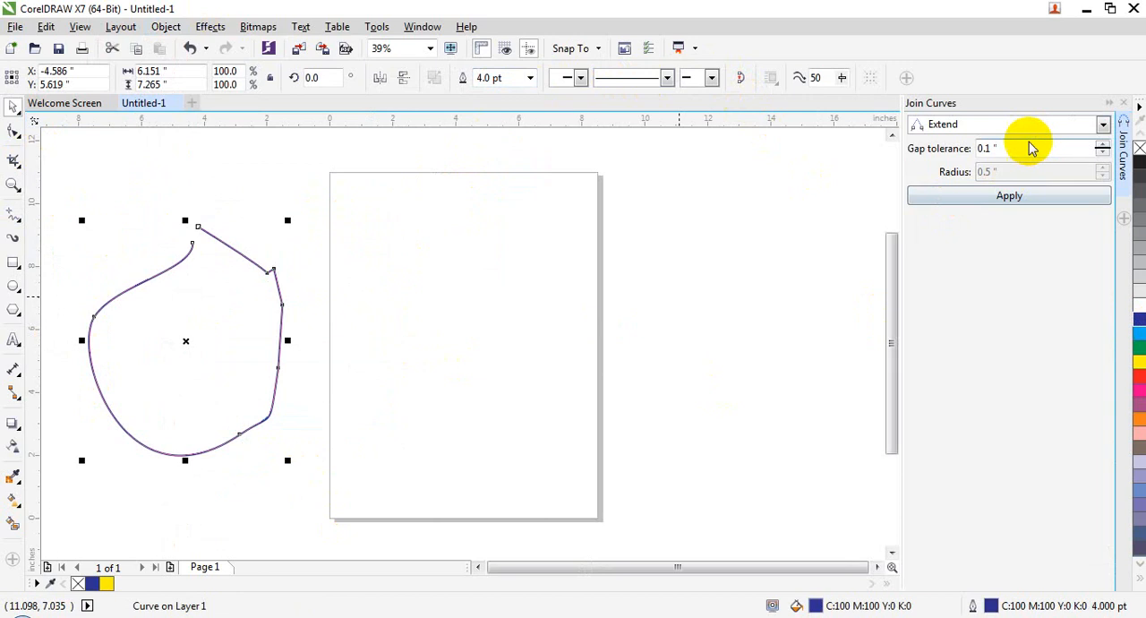
pyautogui.click(972, 125)
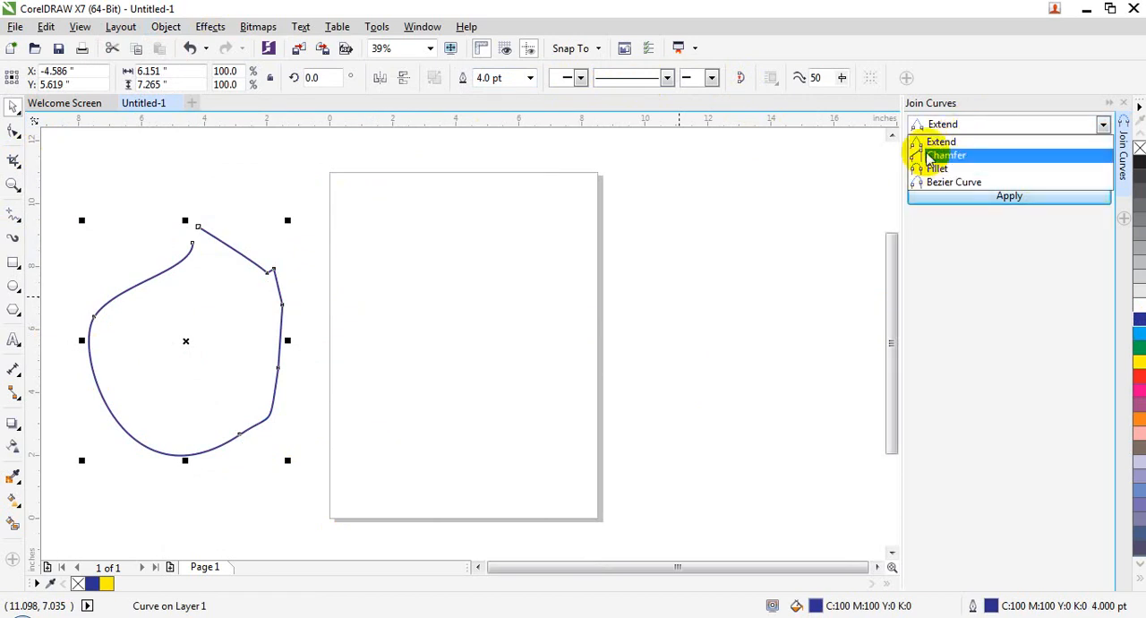
pyautogui.click(929, 157)
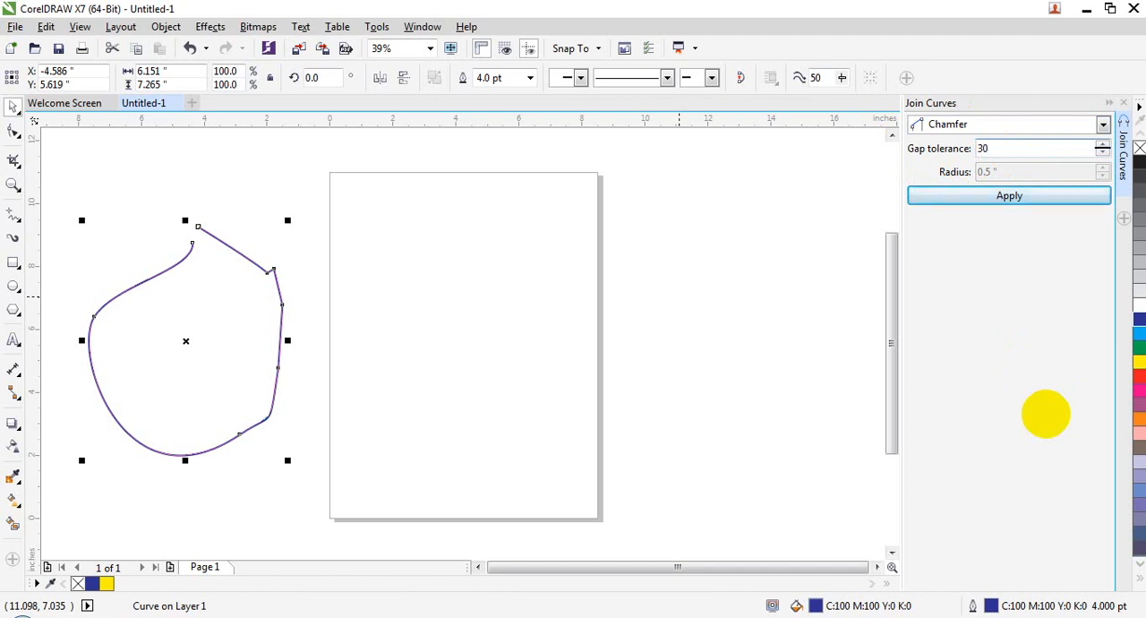
pyautogui.press('Return')
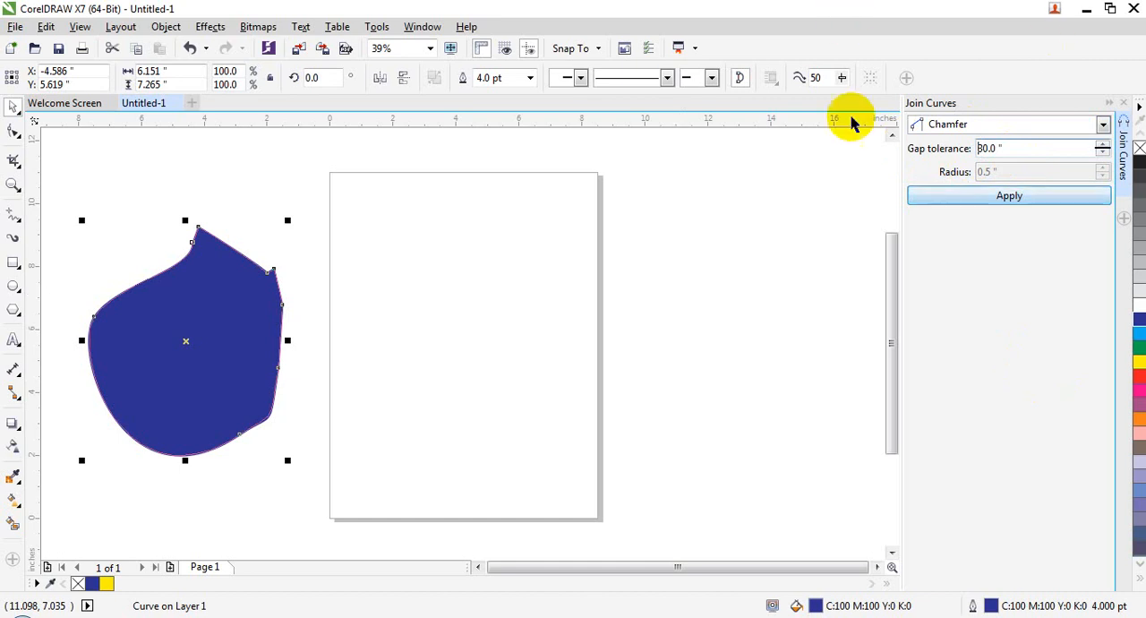
pyautogui.click(959, 190)
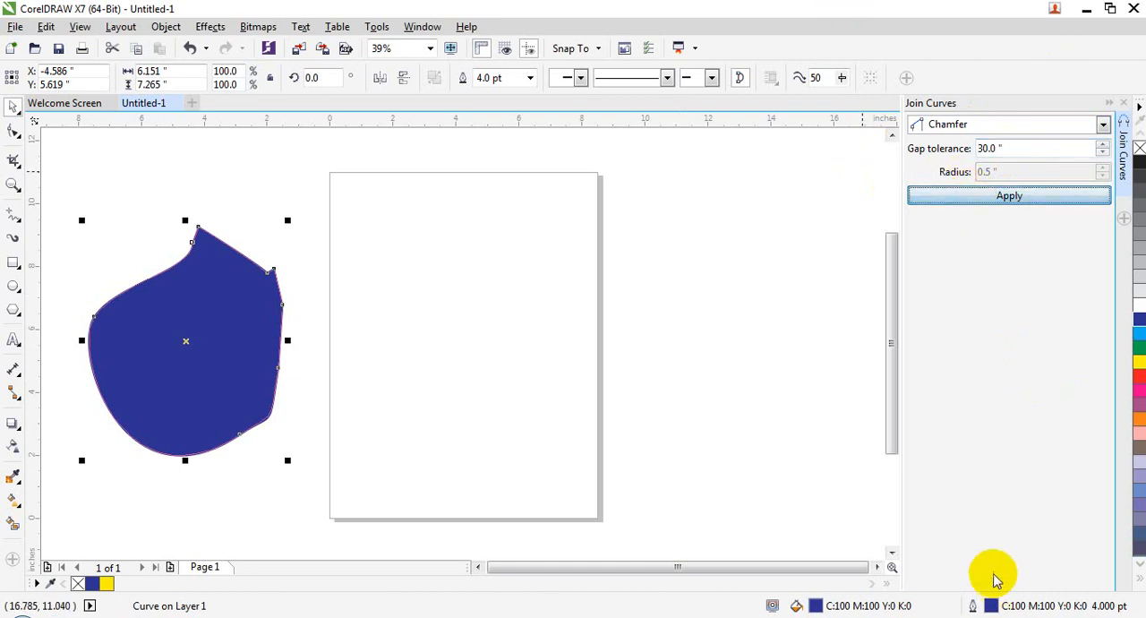
pyautogui.click(1124, 101)
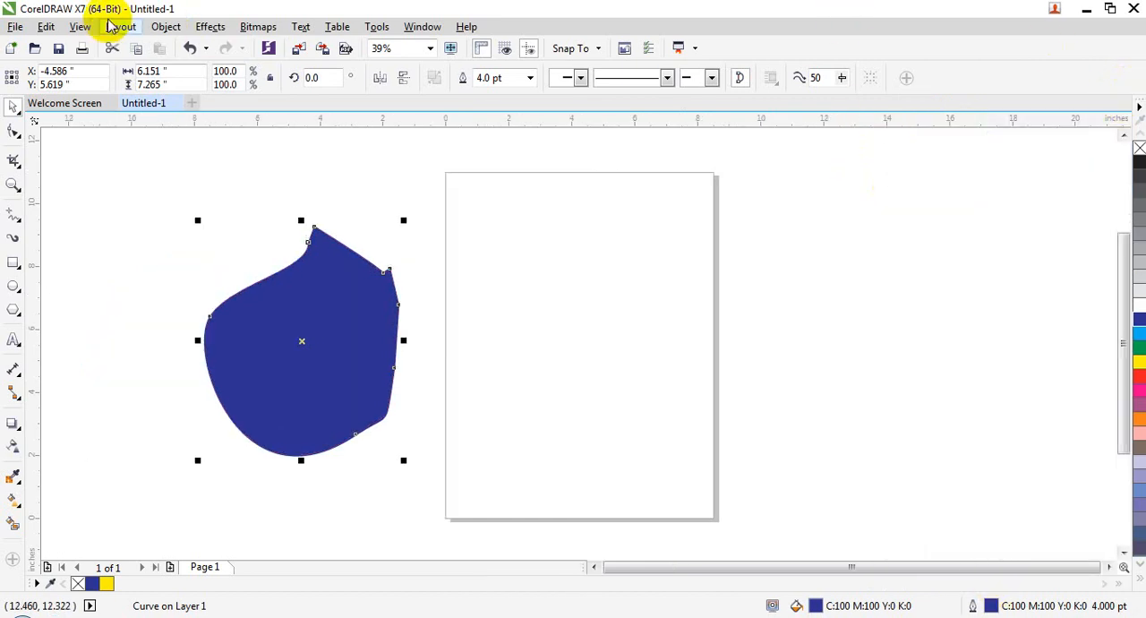
# Apply Overprint Fill to the closed blue shape and delete the shape
pyautogui.click(166, 26)
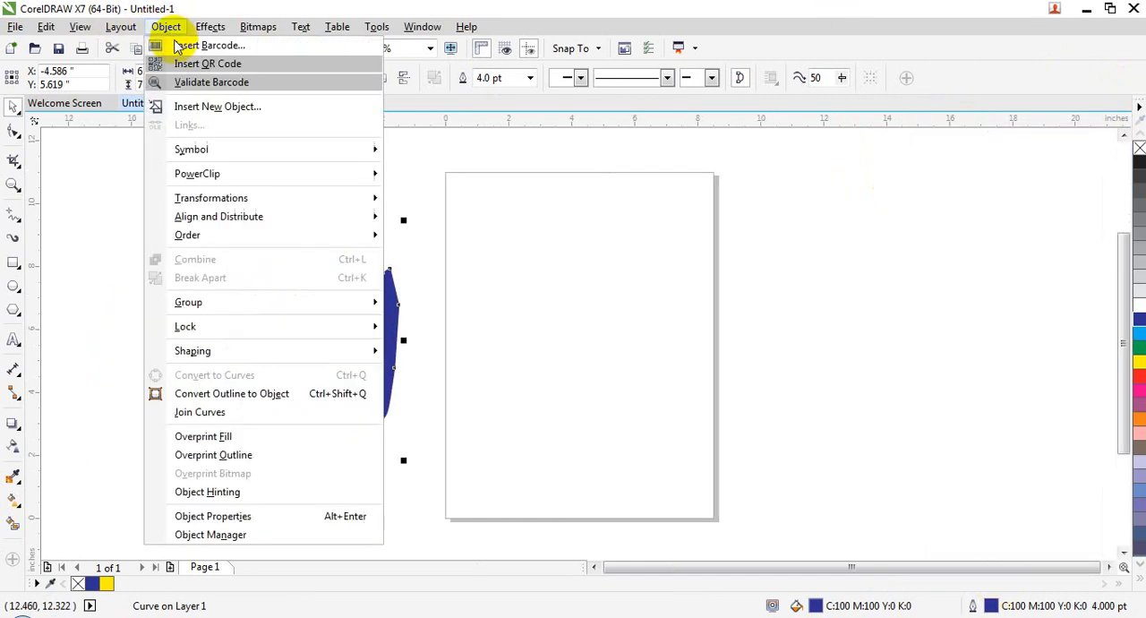
pyautogui.click(238, 439)
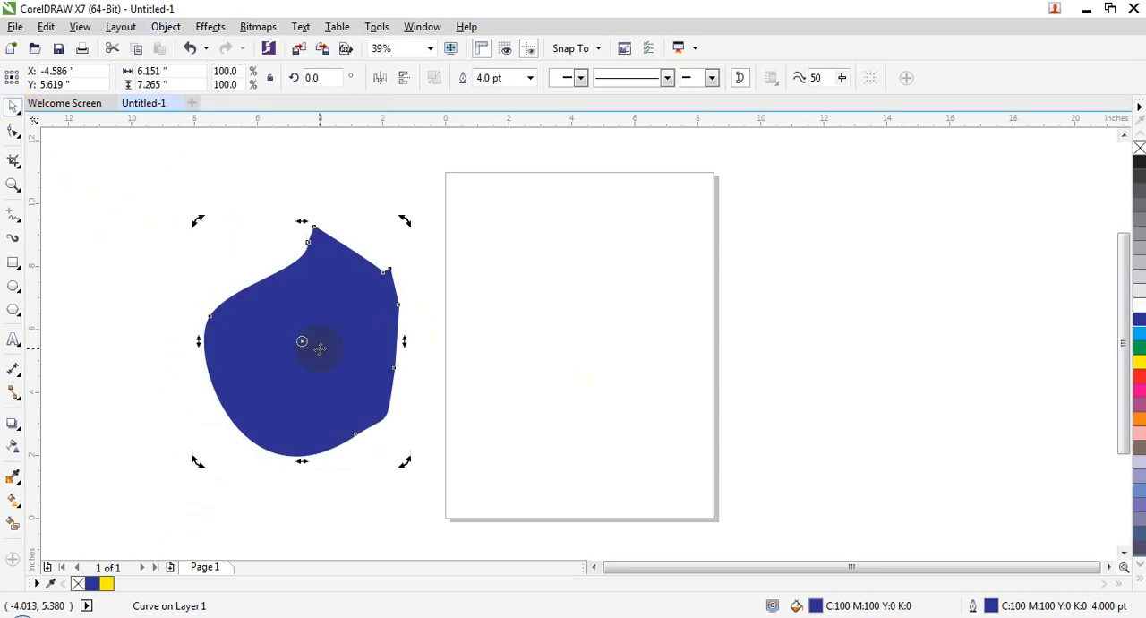
pyautogui.press('Delete')
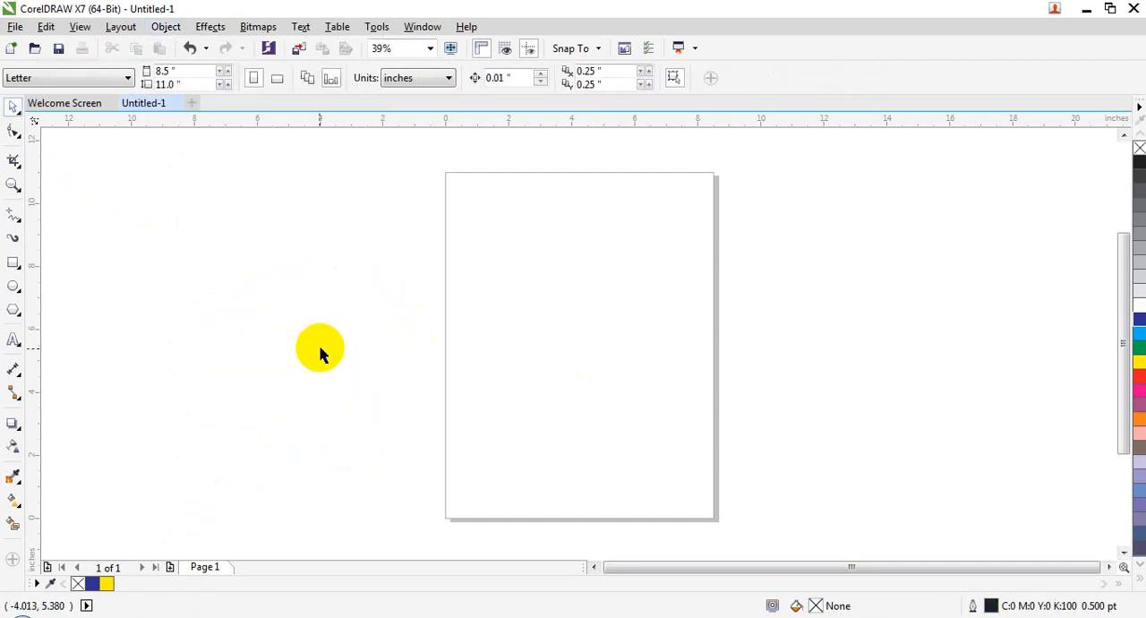
# Draw a rectangle about 10.63 × 5.47 inches left of the page and give it a linear fountain fill
pyautogui.click(15, 262)
pyautogui.moveTo(105, 284)
pyautogui.mouseDown()
pyautogui.moveTo(404, 396)
pyautogui.moveTo(440, 457)
pyautogui.mouseUp()
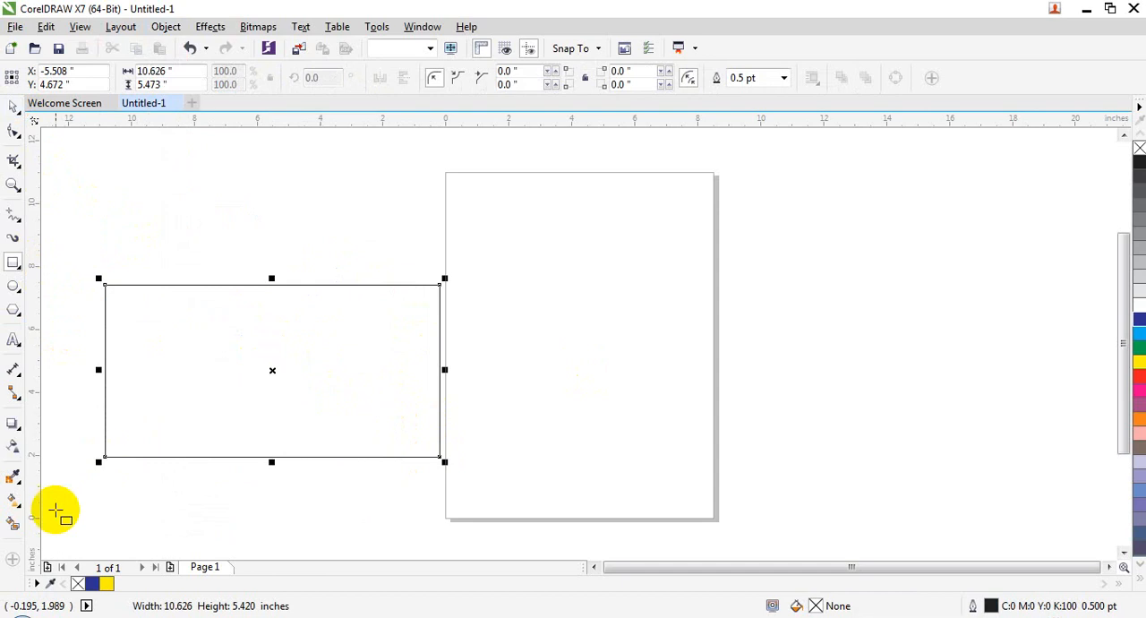
pyautogui.click(16, 504)
pyautogui.click(71, 499)
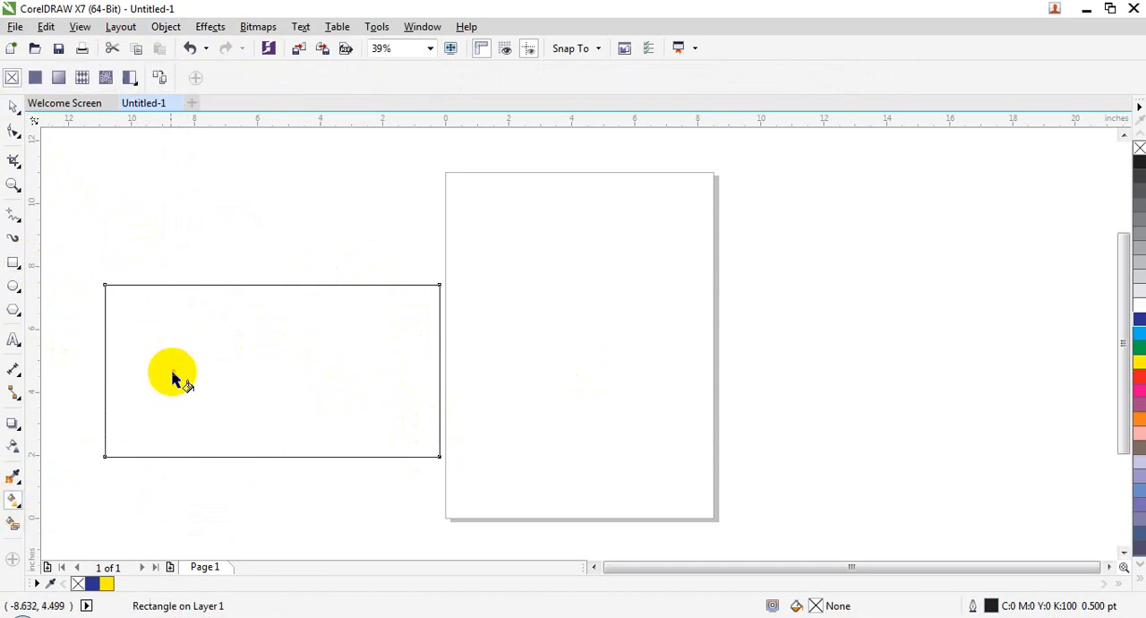
pyautogui.click(58, 77)
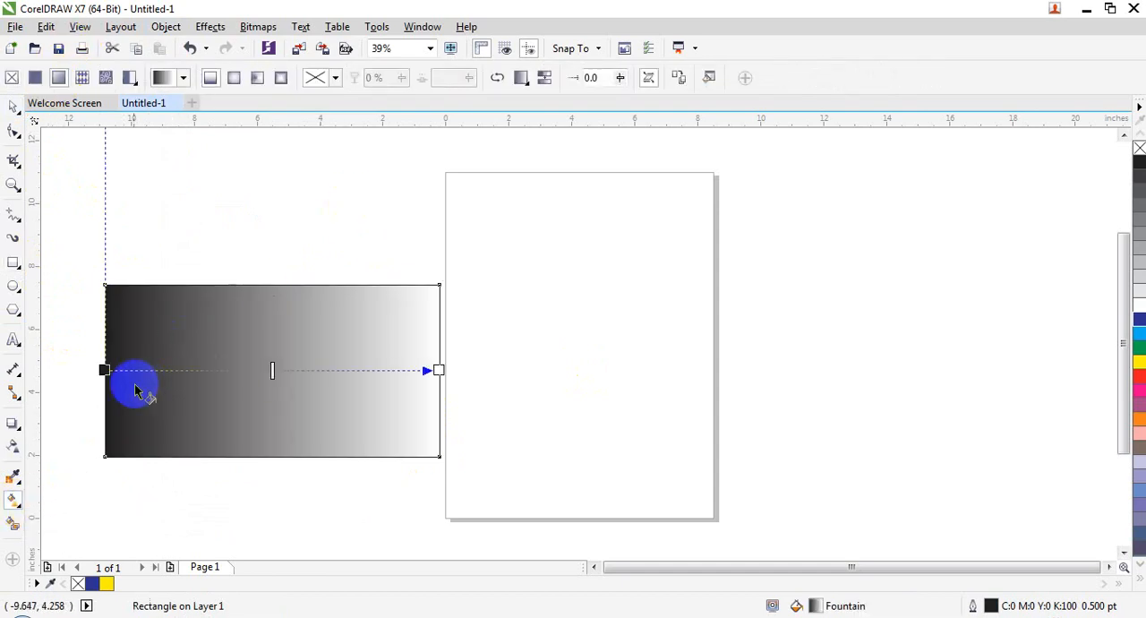
# Change the fountain fill's start colour to crimson red and its end colour to green
pyautogui.click(104, 370)
pyautogui.click(73, 395)
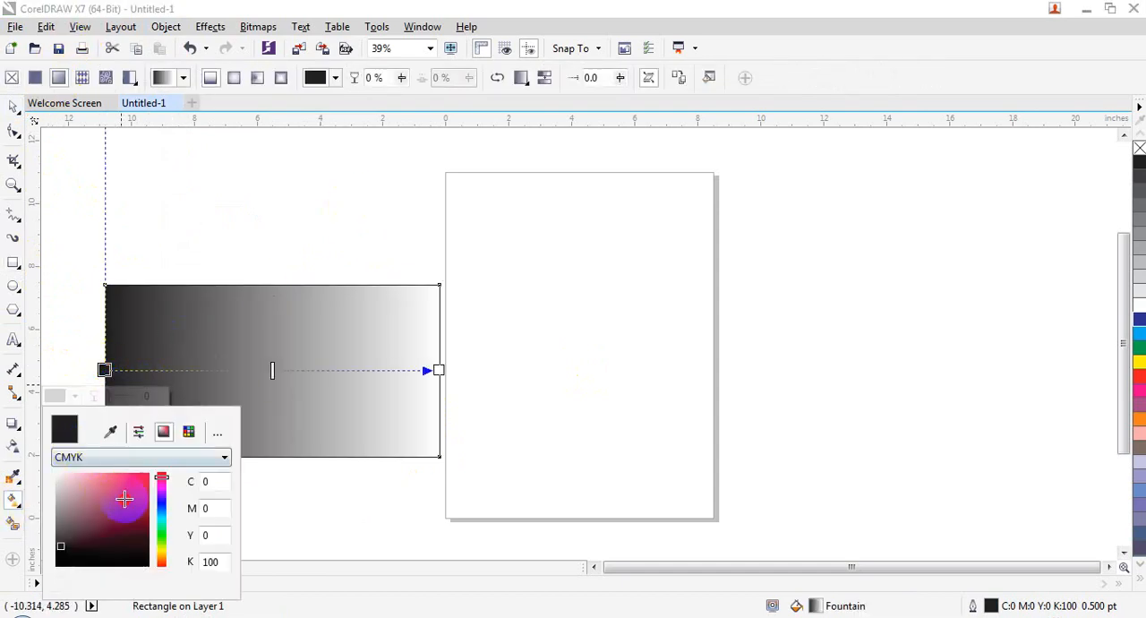
pyautogui.click(127, 499)
pyautogui.click(254, 373)
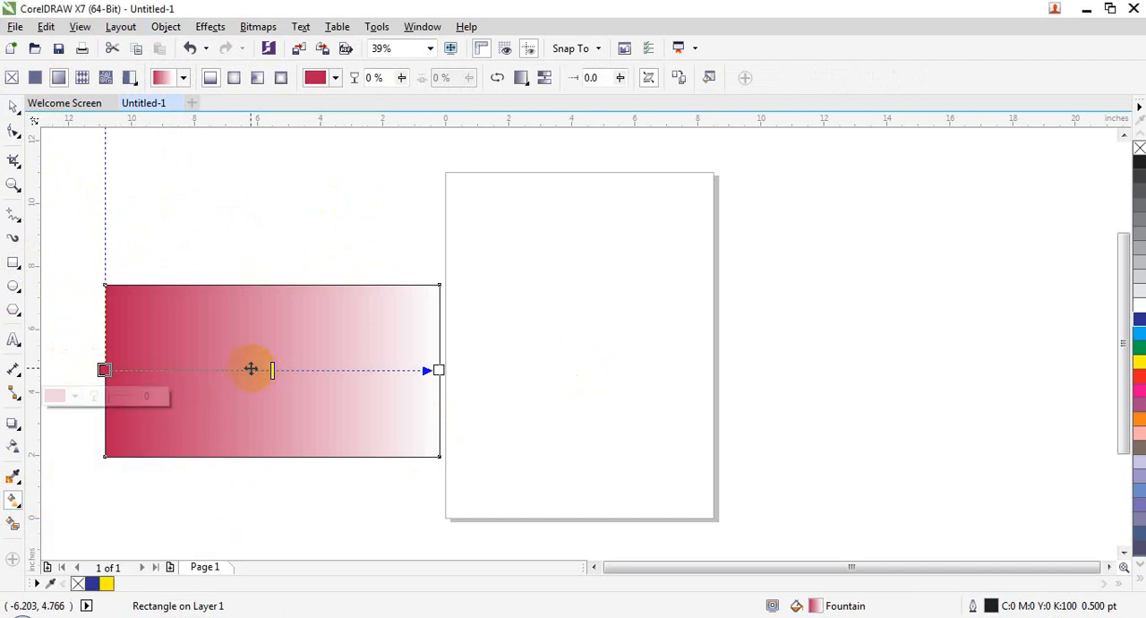
pyautogui.click(437, 370)
pyautogui.click(410, 395)
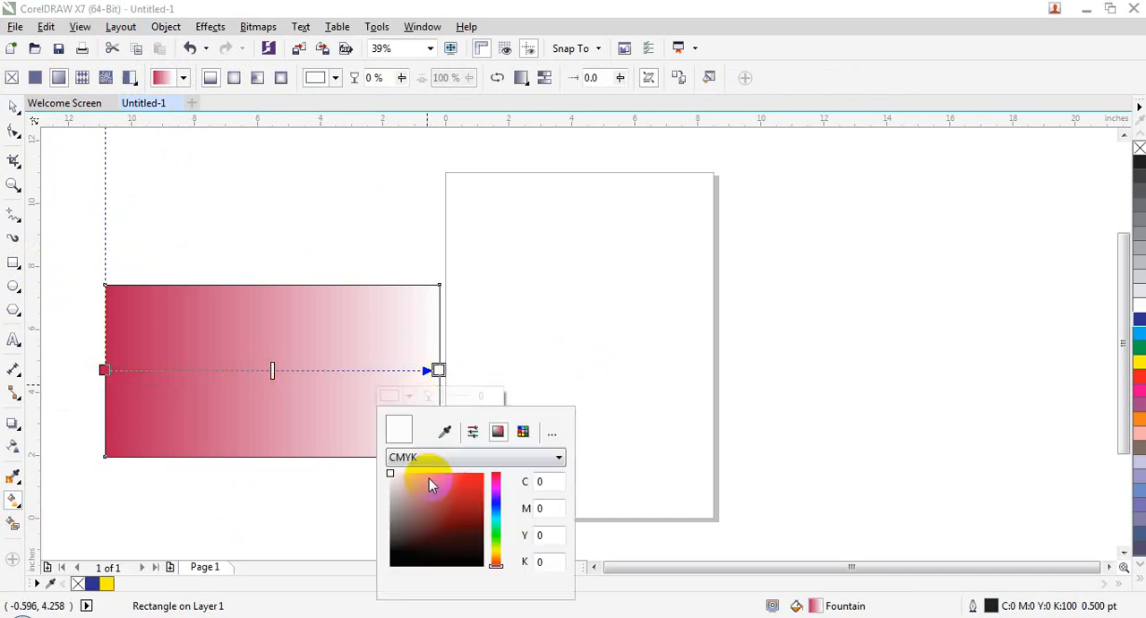
pyautogui.click(454, 499)
pyautogui.moveTo(496, 506); pyautogui.dragTo(494, 534)
pyautogui.click(273, 370)
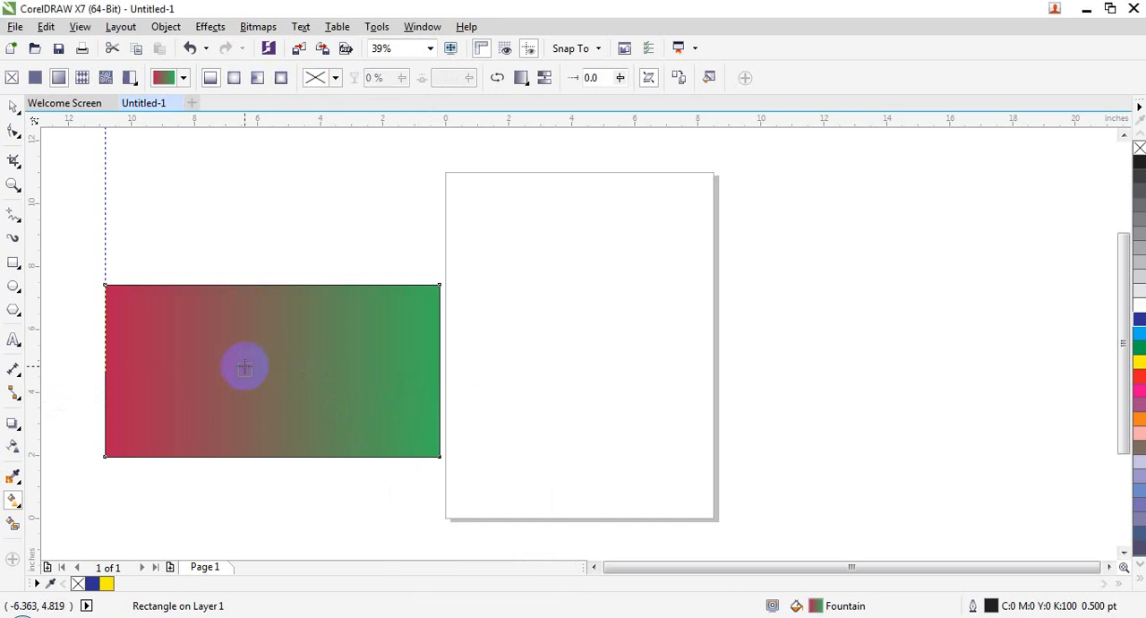
# Add a yellow-green colour node at 42% along the rectangle's fountain fill
pyautogui.doubleClick(244, 368)
pyautogui.click(215, 396)
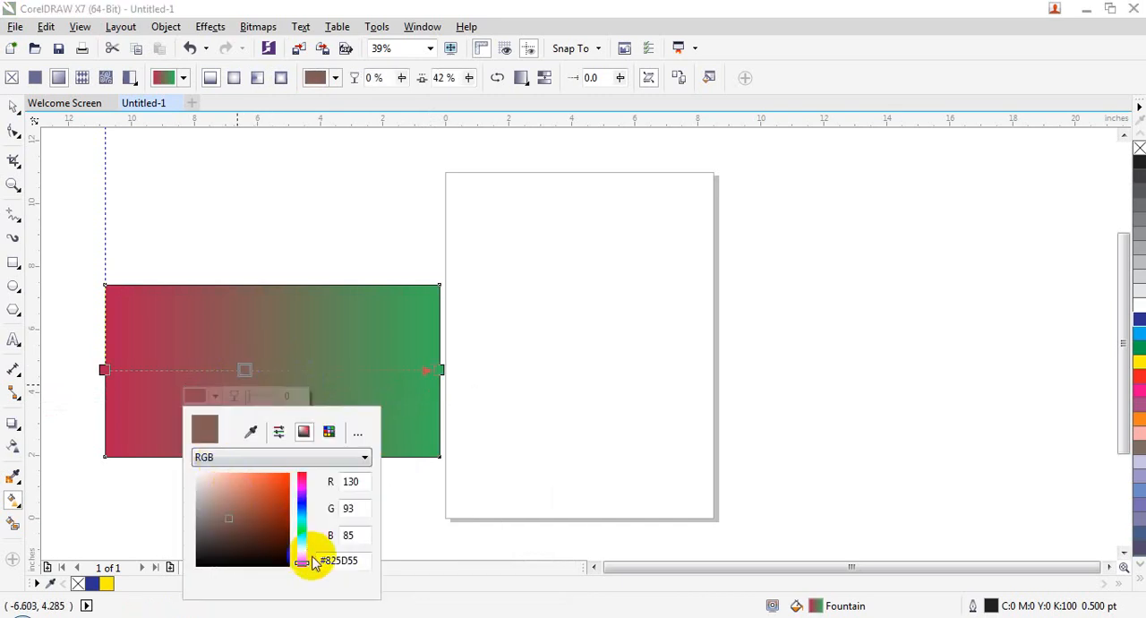
pyautogui.moveTo(307, 555); pyautogui.dragTo(302, 547)
pyautogui.moveTo(277, 490); pyautogui.dragTo(280, 482)
pyautogui.click(328, 372)
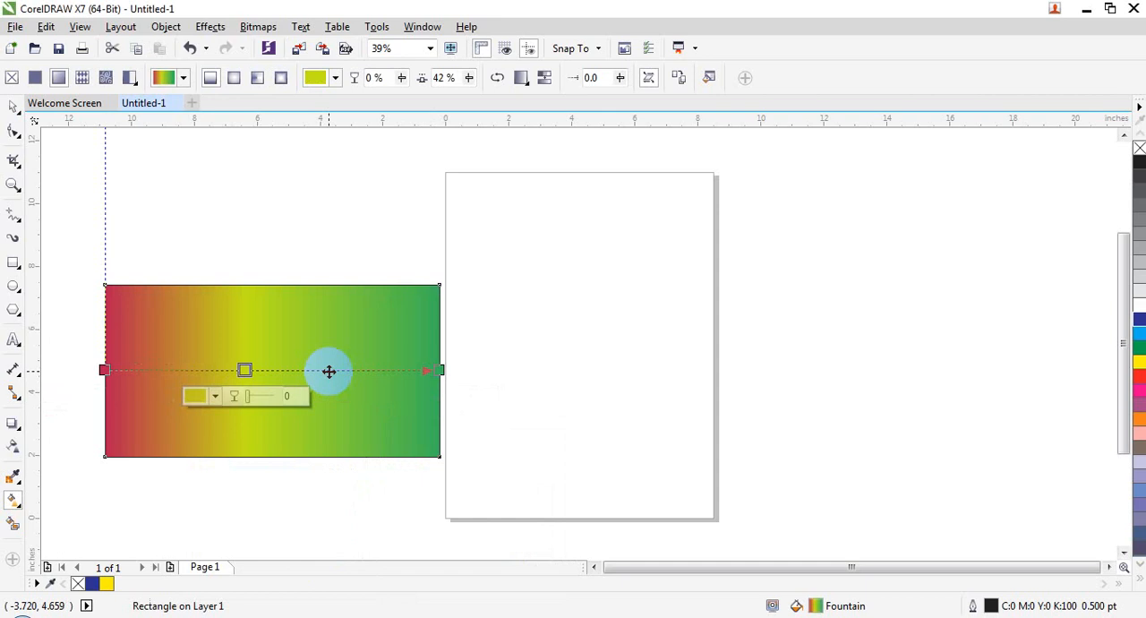
# Add an orange (#D08837) colour node at 68% along the rectangle's fountain fill
pyautogui.doubleClick(328, 372)
pyautogui.click(302, 395)
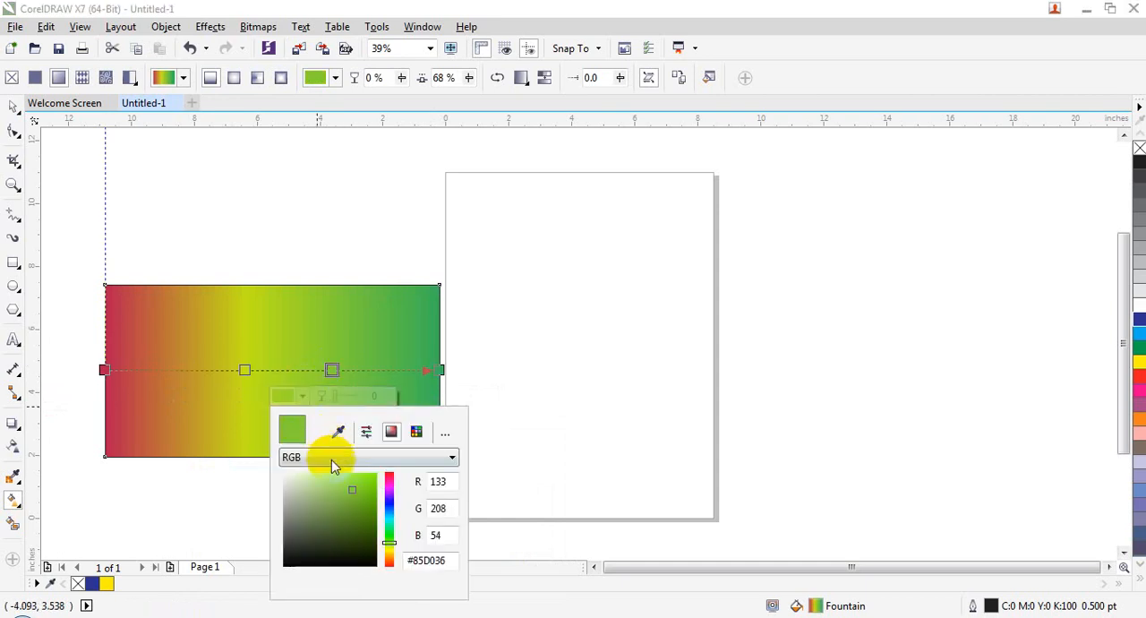
pyautogui.click(391, 562)
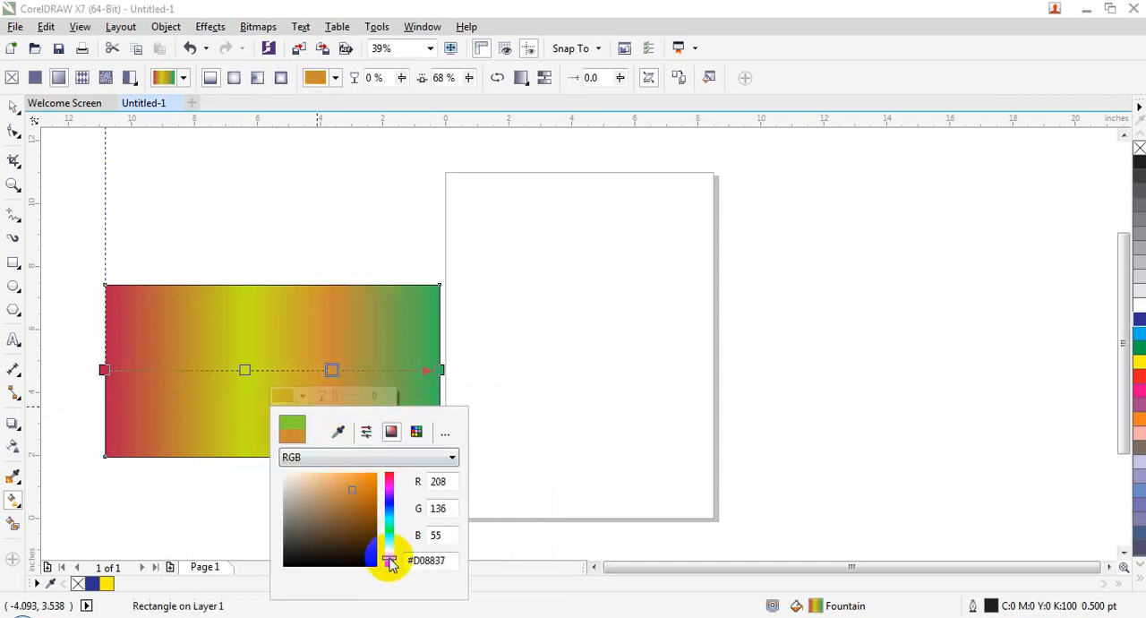
pyautogui.click(324, 160)
# Move the gradient rectangle up by about 2.1 inches, keeping it left of the page
pyautogui.click(14, 131)
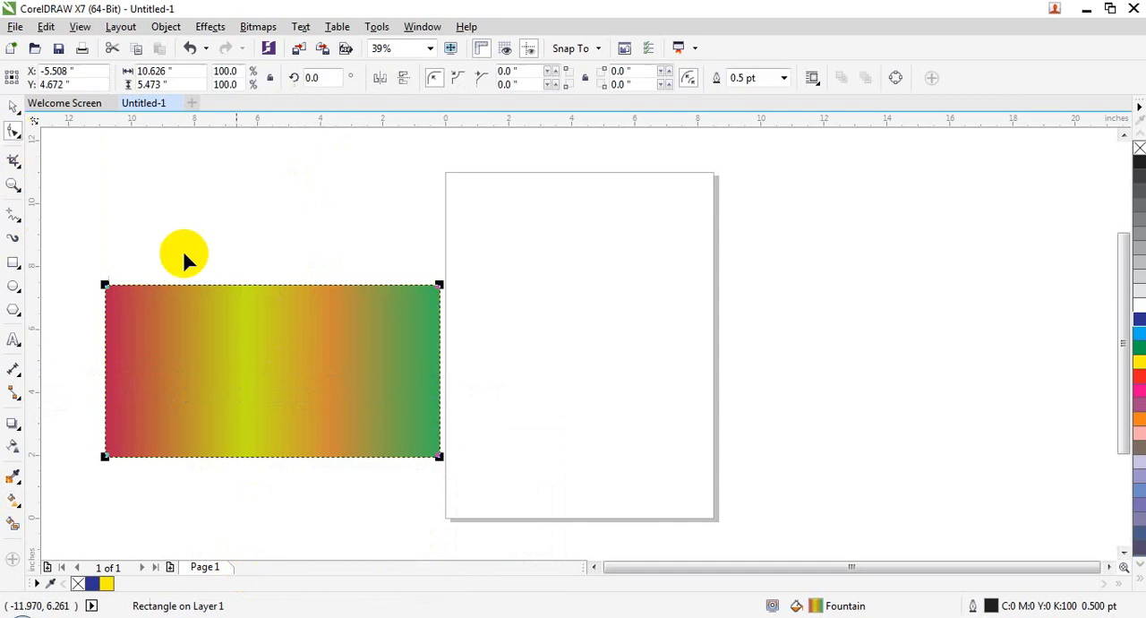
pyautogui.click(13, 106)
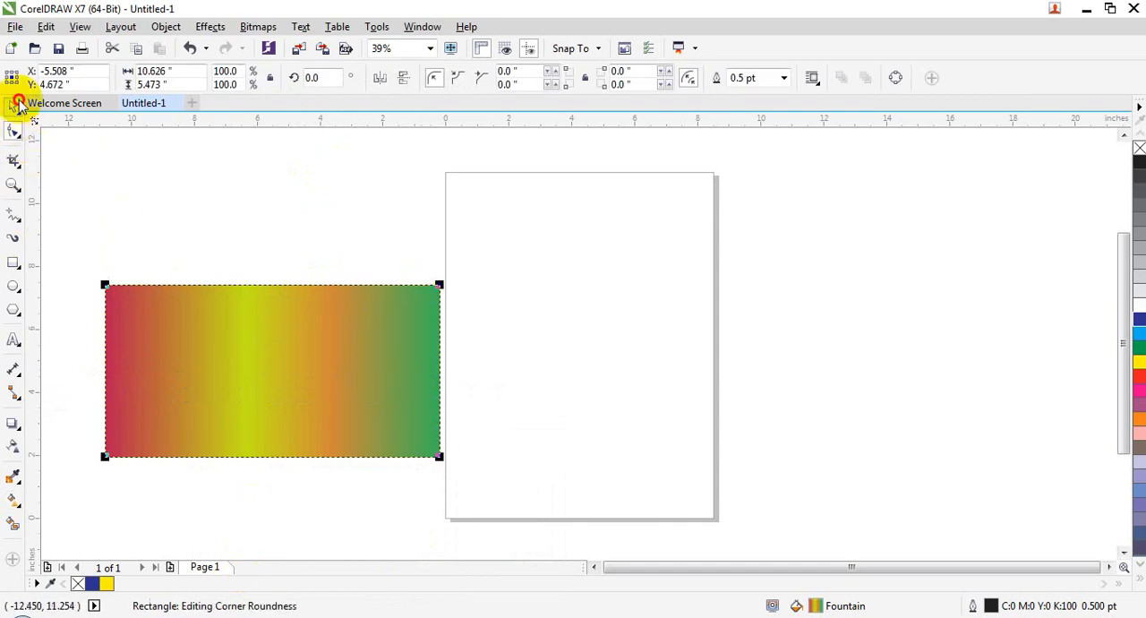
pyautogui.moveTo(253, 329); pyautogui.dragTo(257, 264)
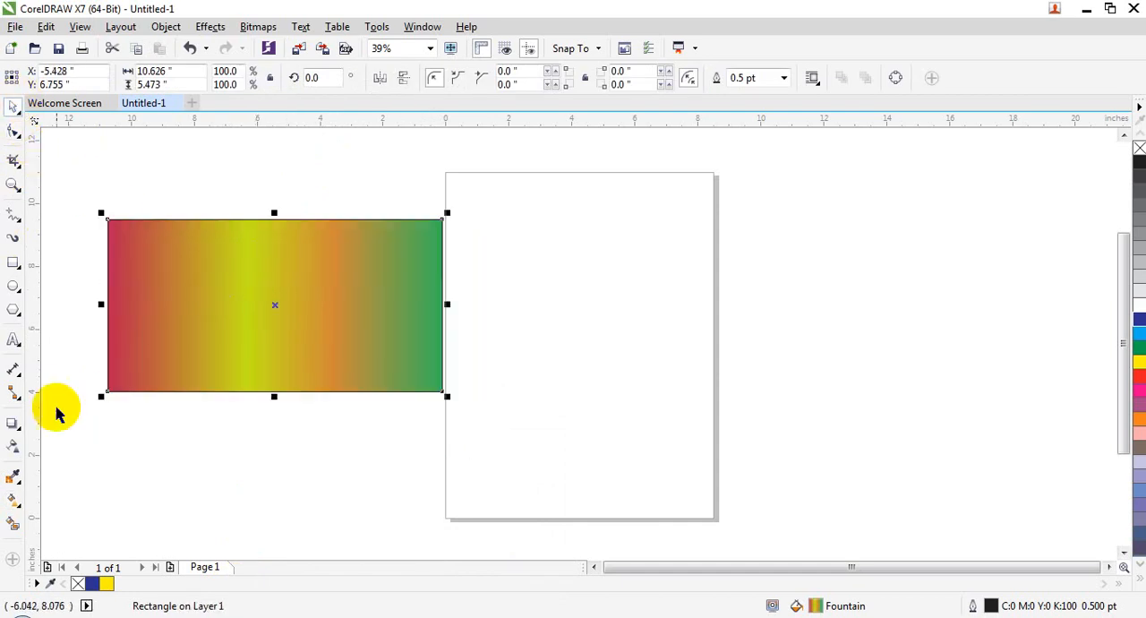
# Add the artistic text "Corel Draw" in Arial at 150 pt over the gradient rectangle
pyautogui.click(13, 341)
pyautogui.click(174, 292)
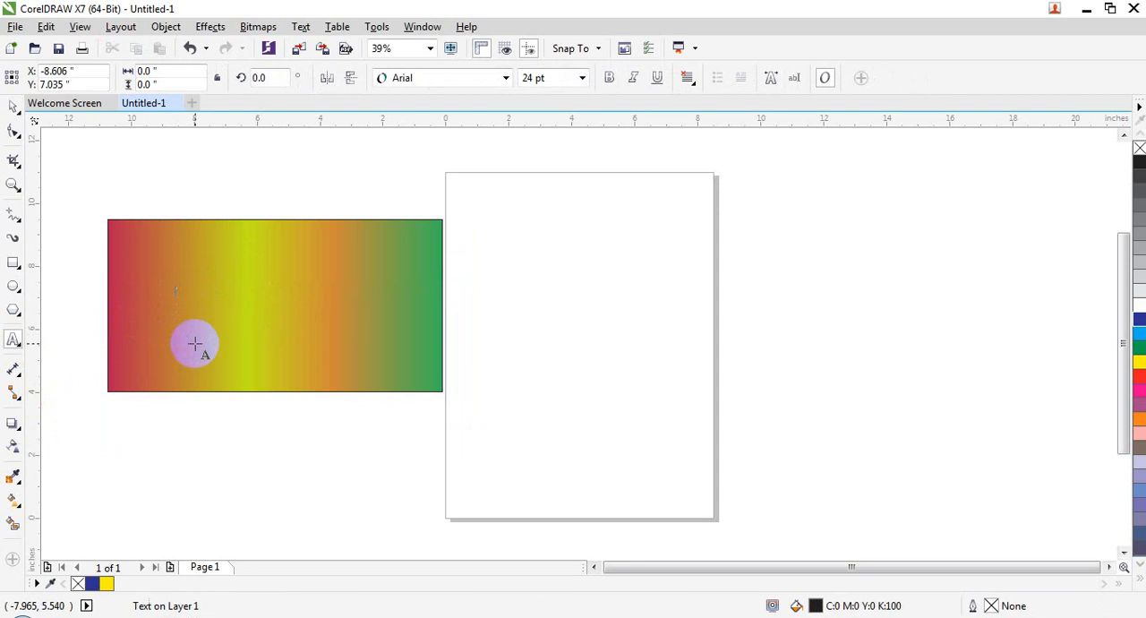
pyautogui.click(582, 78)
pyautogui.click(533, 309)
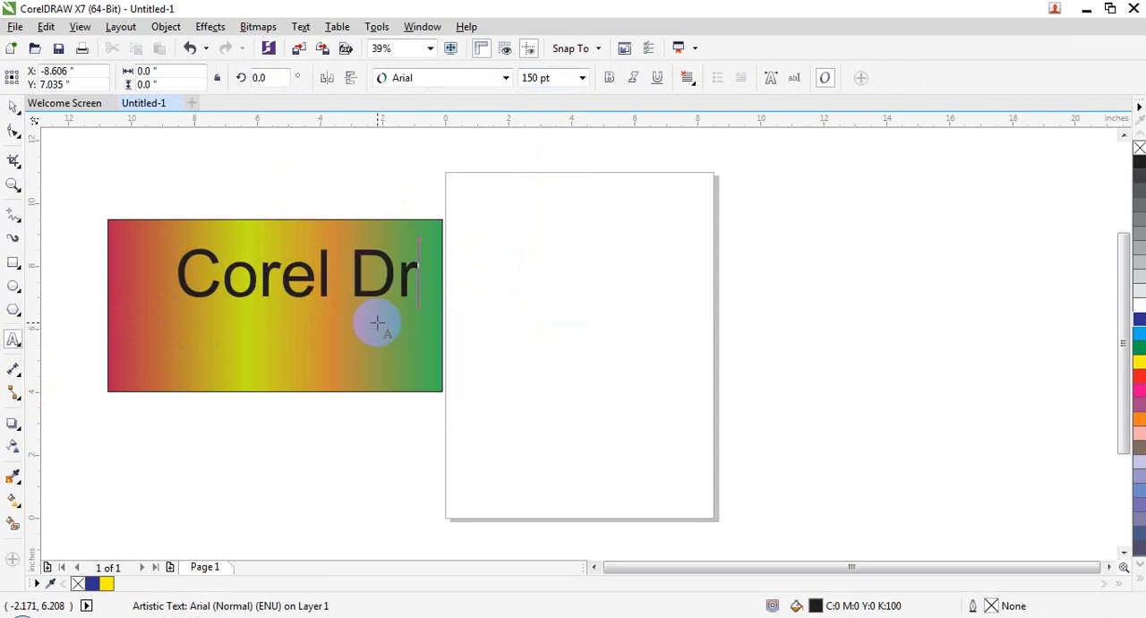
pyautogui.click(11, 112)
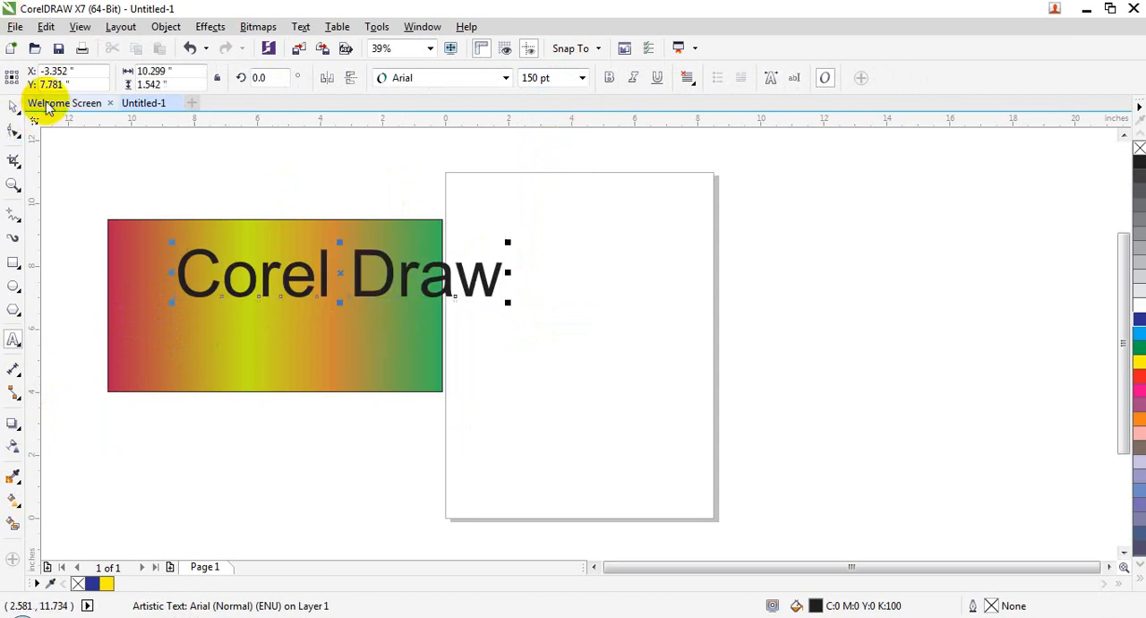
# Move the text and the gradient rectangle over the page's left edge, and widen the rectangle to about 11.7 inches around the text
pyautogui.moveTo(369, 273)
pyautogui.mouseDown()
pyautogui.moveTo(288, 302)
pyautogui.moveTo(422, 268)
pyautogui.mouseUp()
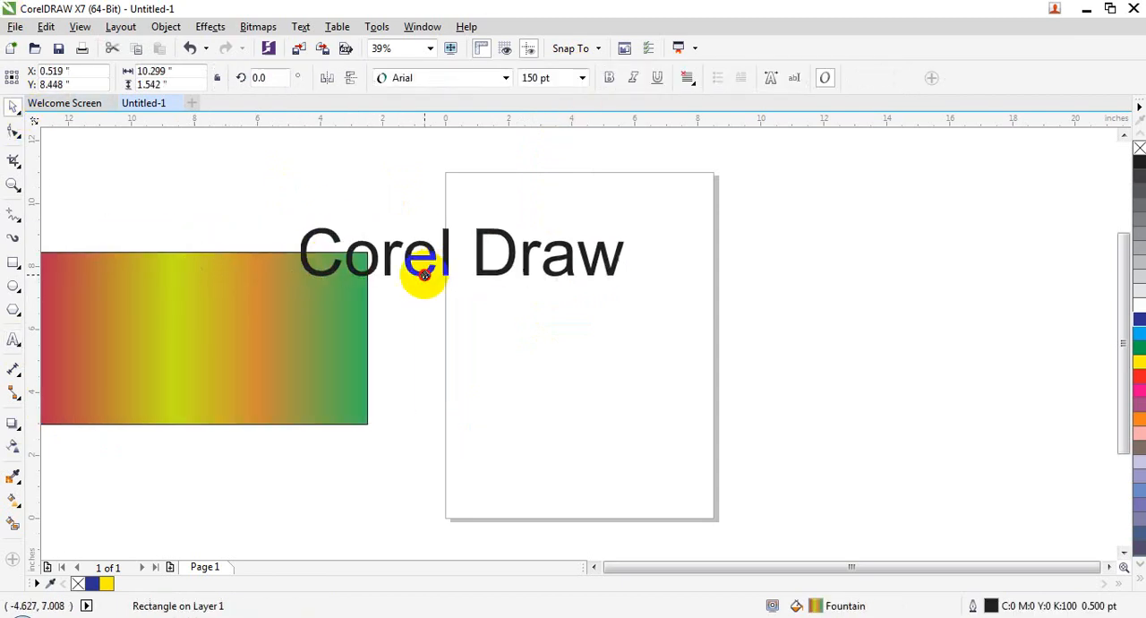
pyautogui.moveTo(205, 337)
pyautogui.mouseDown()
pyautogui.moveTo(489, 294)
pyautogui.moveTo(424, 262)
pyautogui.moveTo(468, 261)
pyautogui.mouseUp()
pyautogui.moveTo(295, 259); pyautogui.dragTo(282, 260)
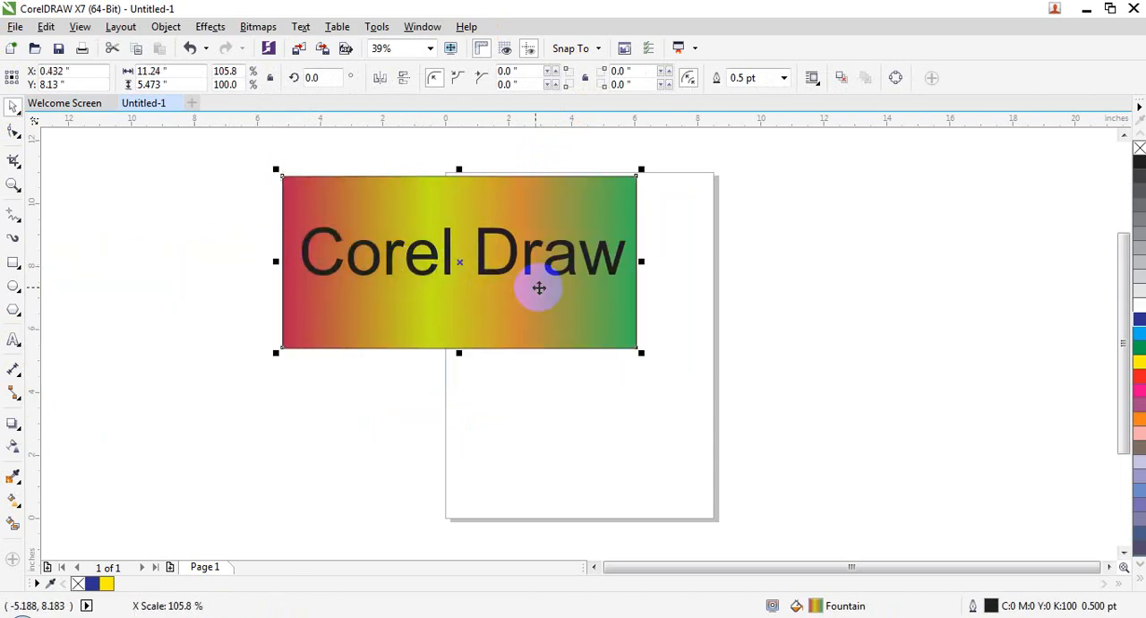
pyautogui.moveTo(639, 259); pyautogui.dragTo(654, 259)
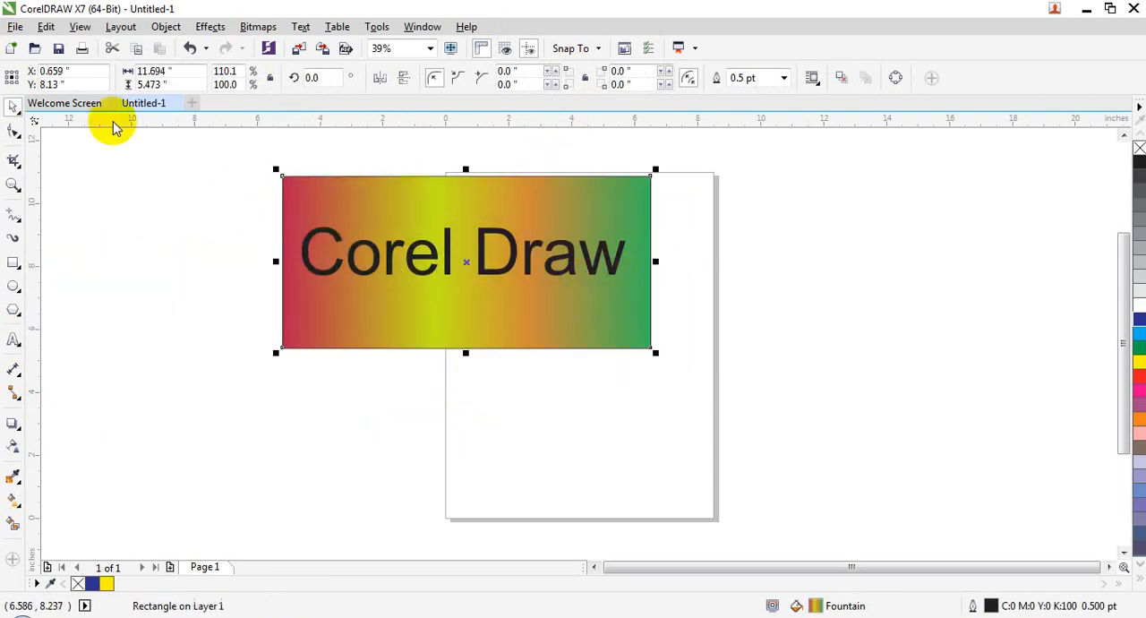
# Undo a trial solid yellow fill on the rectangle and fill the "Corel Draw" text with blue
pyautogui.click(1137, 365)
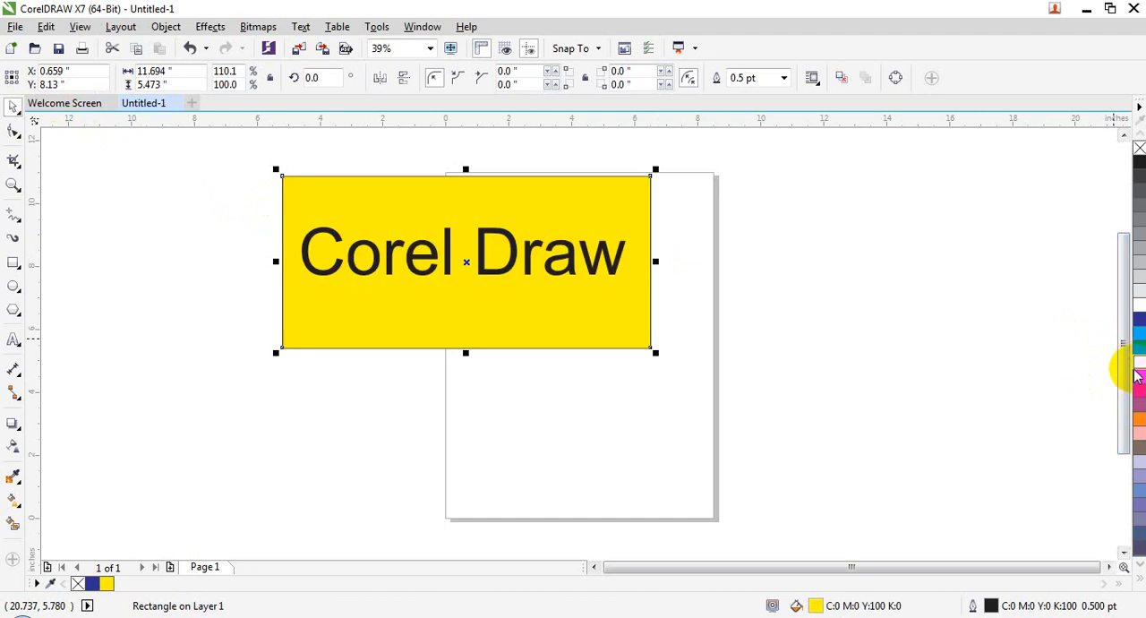
pyautogui.hotkey('ctrl', 'z')
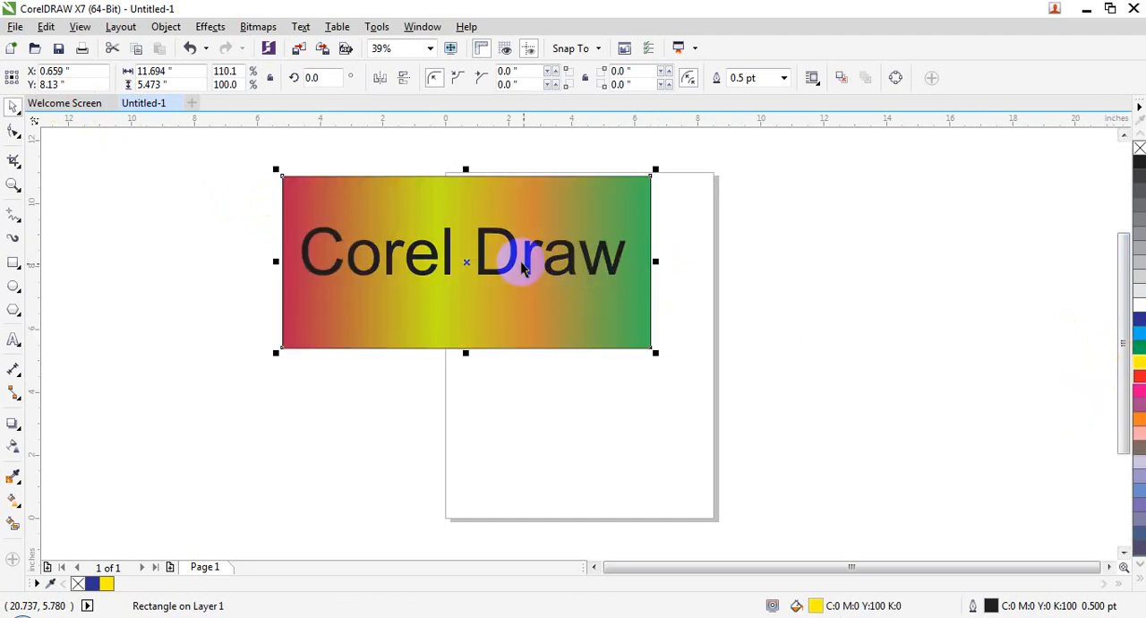
pyautogui.click(515, 257)
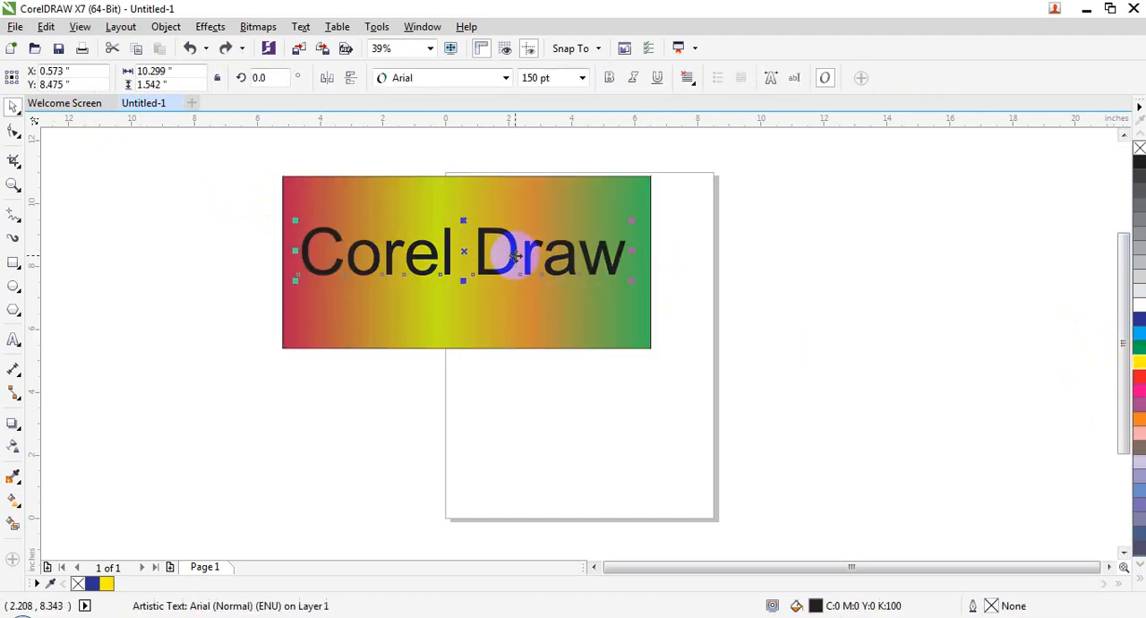
pyautogui.click(1140, 323)
# Give the "Corel Draw" text a white outline 10 pt wide
pyautogui.doubleClick(991, 606)
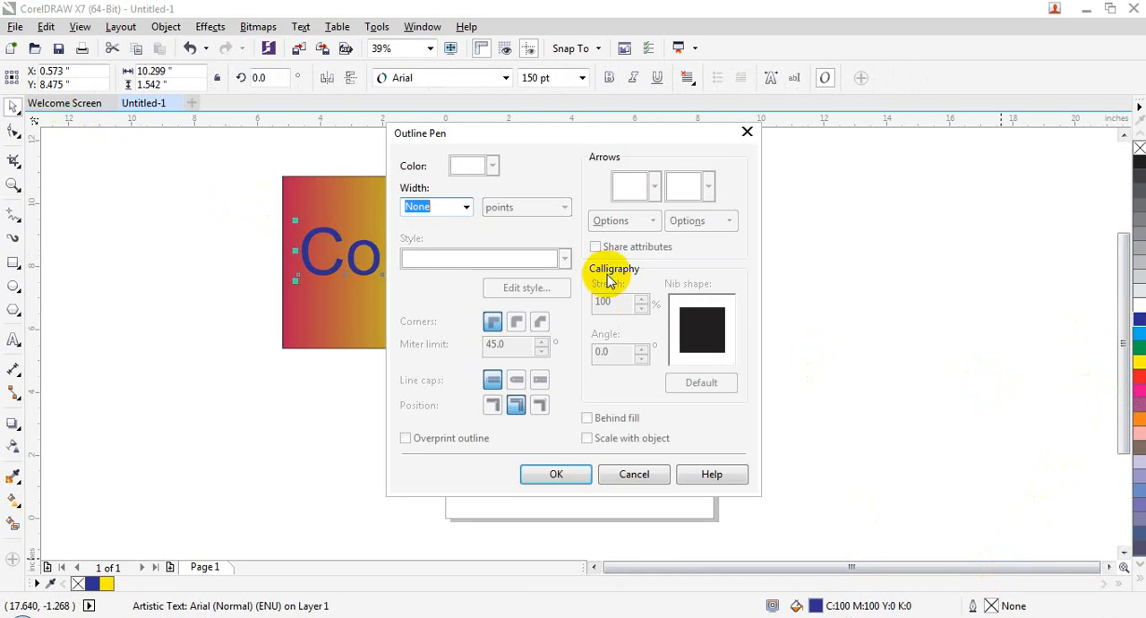
pyautogui.click(465, 208)
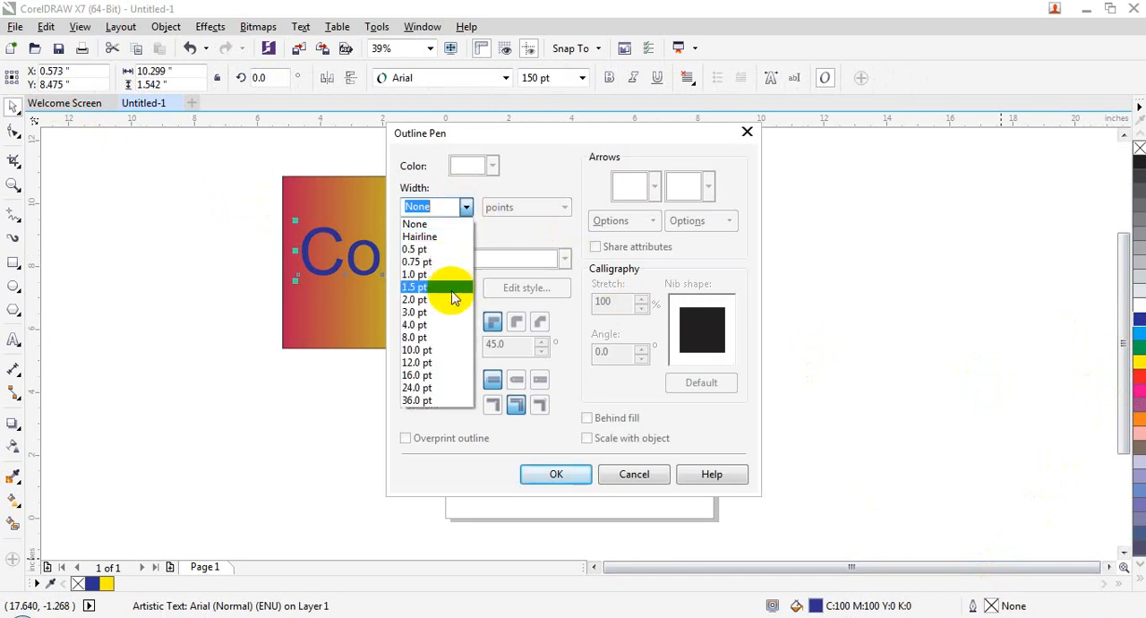
pyautogui.click(435, 354)
pyautogui.click(475, 165)
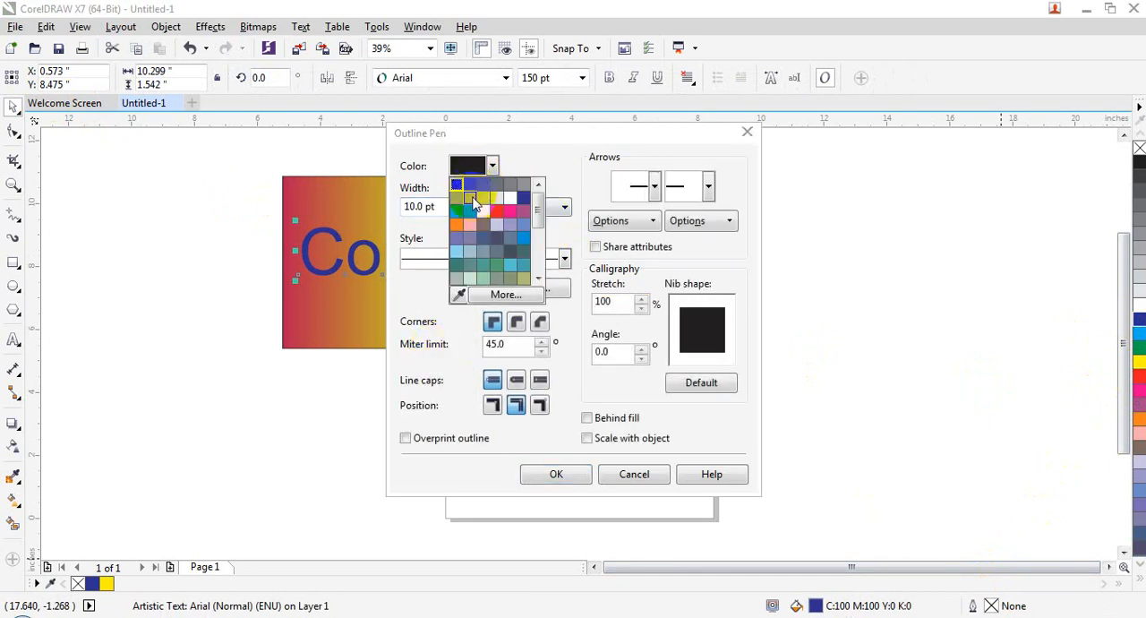
pyautogui.click(506, 195)
pyautogui.click(564, 474)
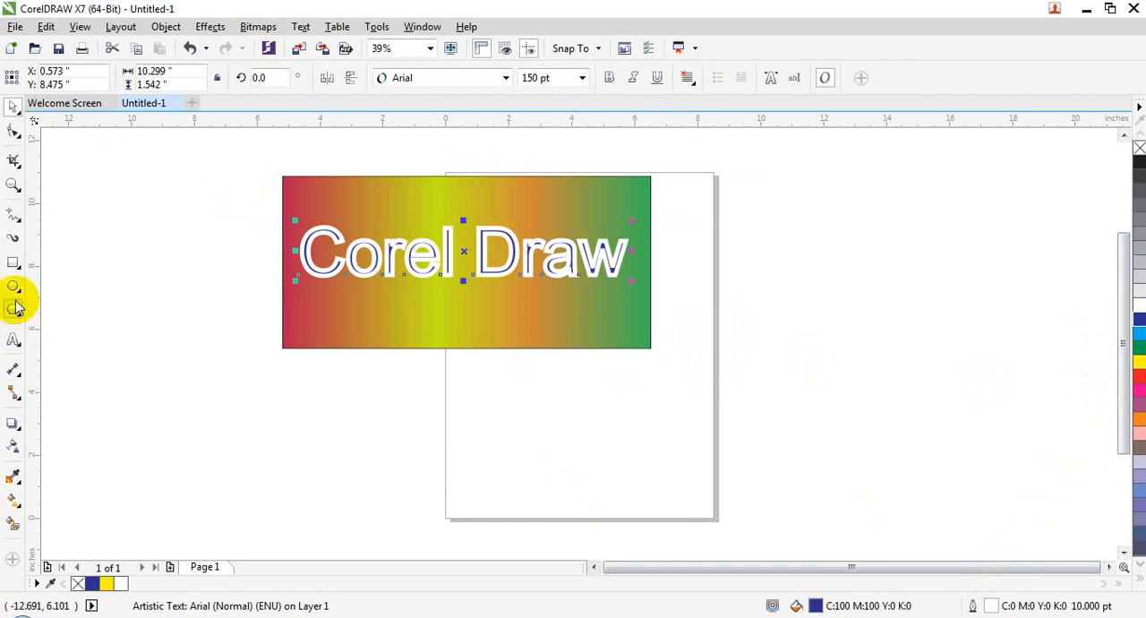
# Set the text's outline to sit behind the fill and scale with the object
pyautogui.doubleClick(991, 604)
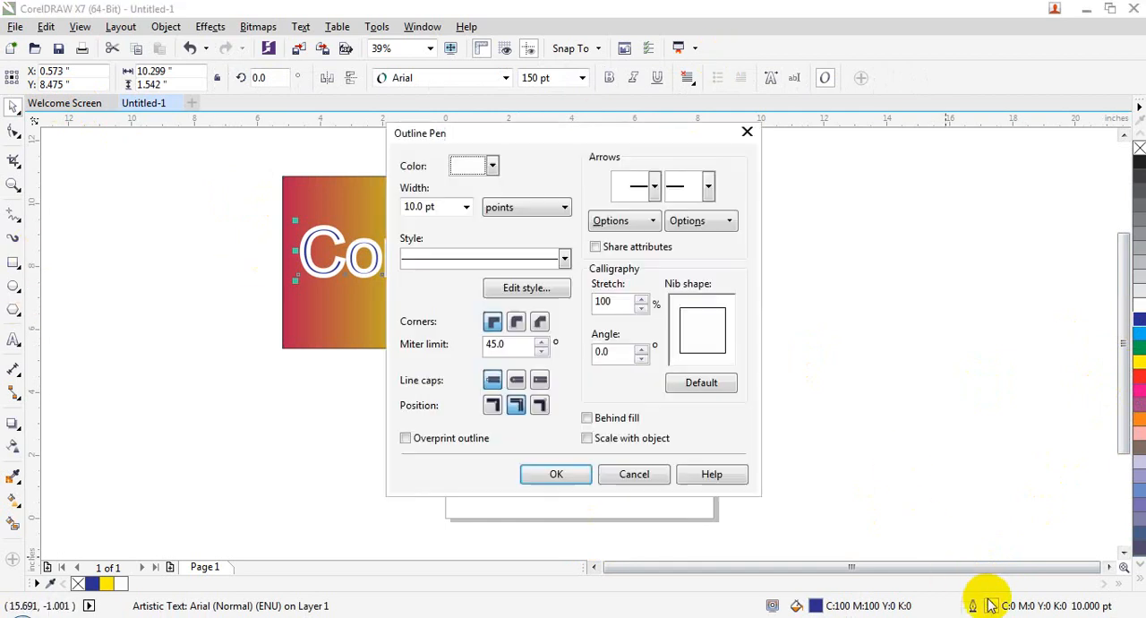
pyautogui.click(606, 441)
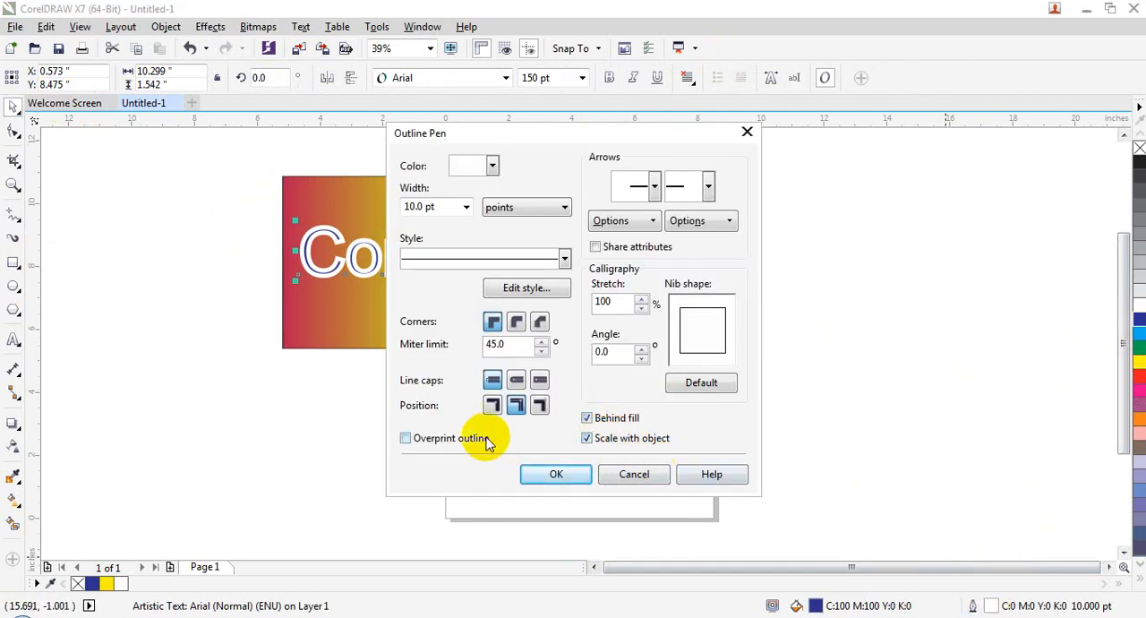
pyautogui.click(528, 472)
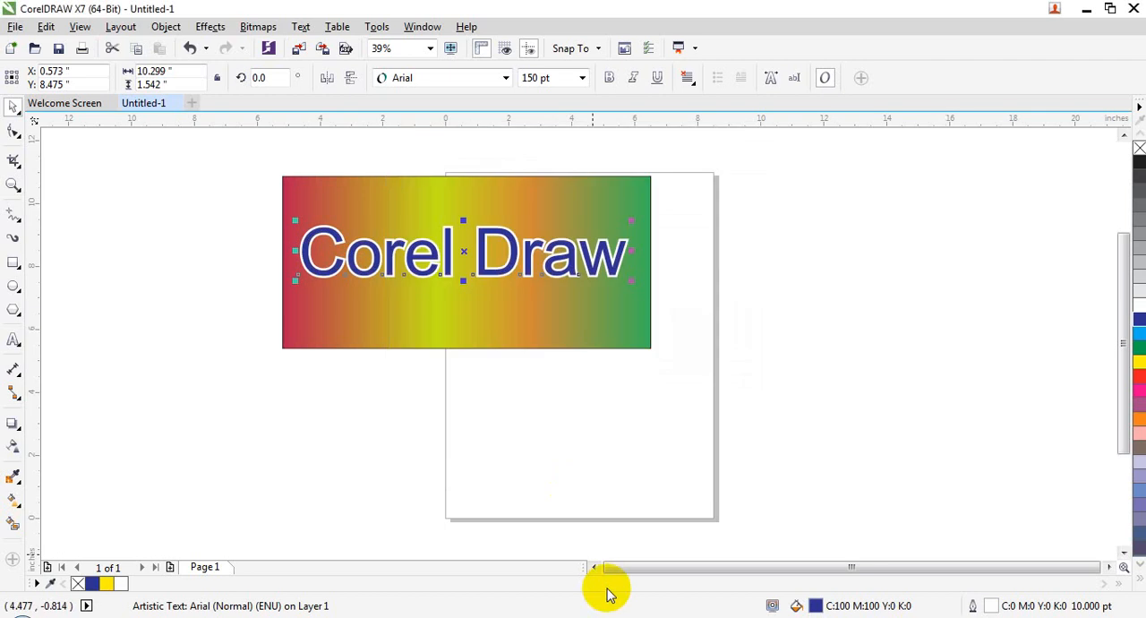
# Enable Simulate Overprints for the view and apply Overprint Fill to the "Corel Draw" text
pyautogui.click(120, 26)
pyautogui.moveTo(79, 26)
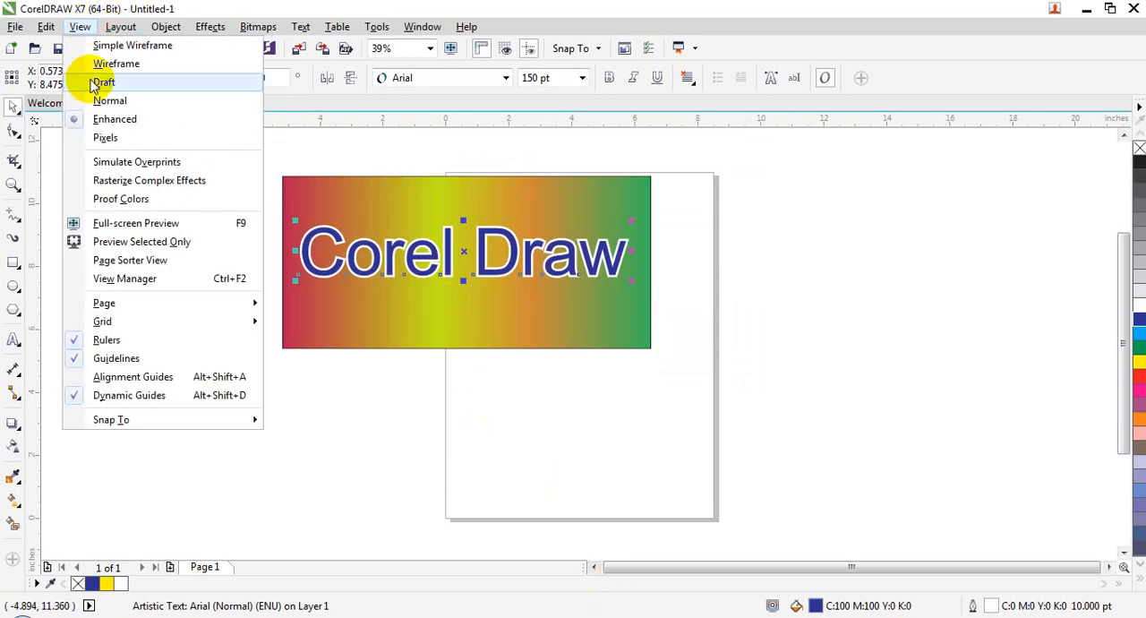
pyautogui.click(139, 162)
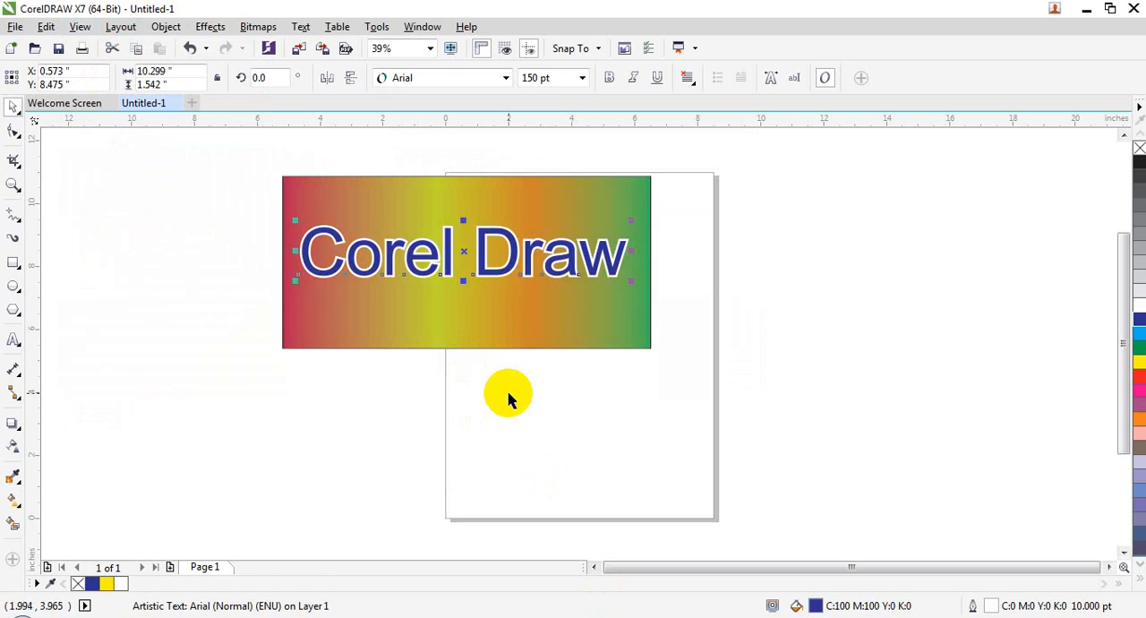
pyautogui.click(164, 26)
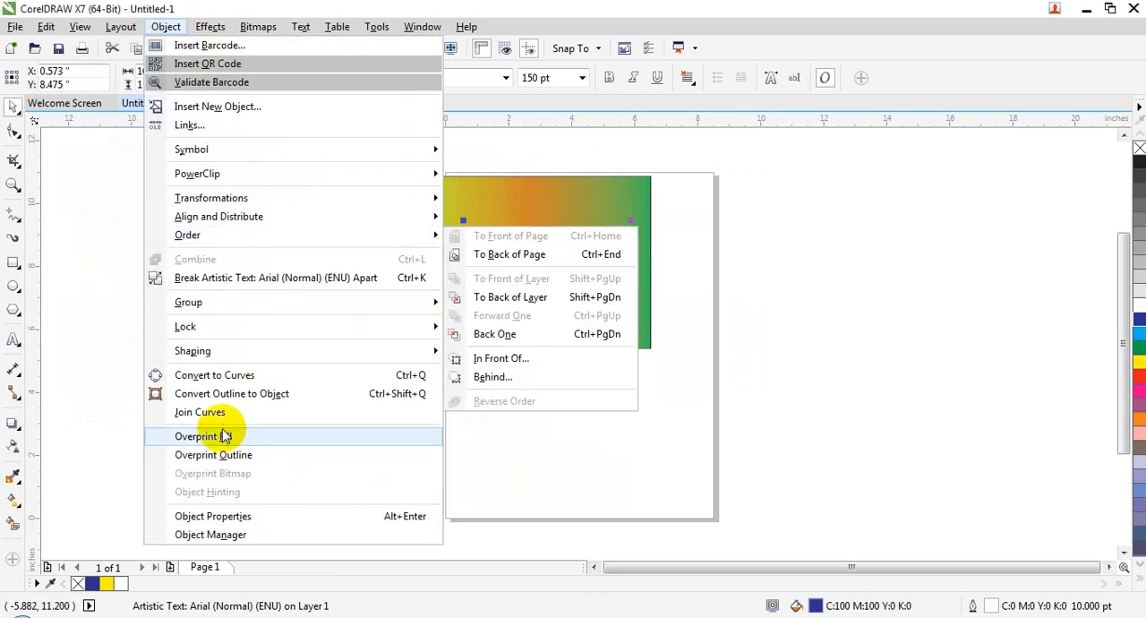
pyautogui.click(263, 438)
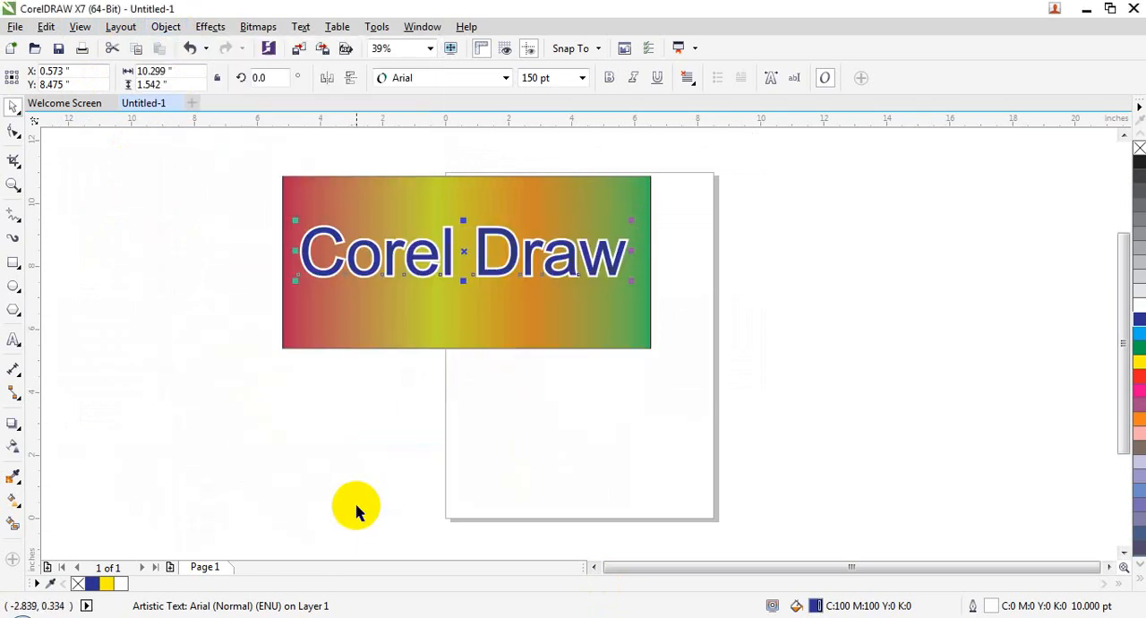
# Switch Overprint Fill off and on again for the "Corel Draw" text
pyautogui.click(535, 264)
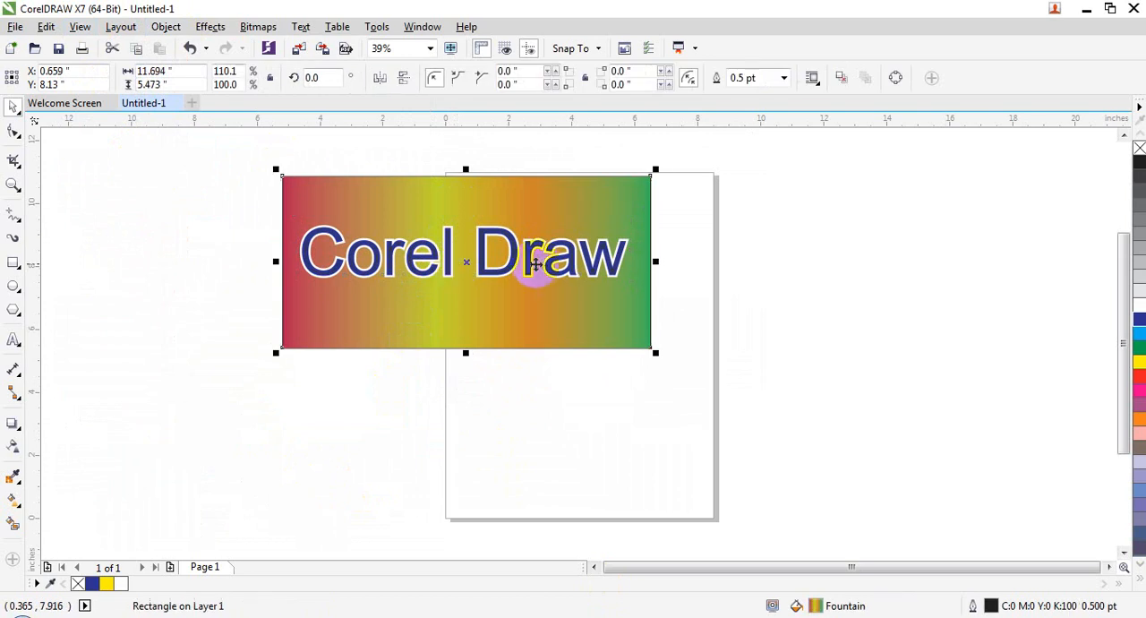
pyautogui.press('Escape')
pyautogui.click(460, 225)
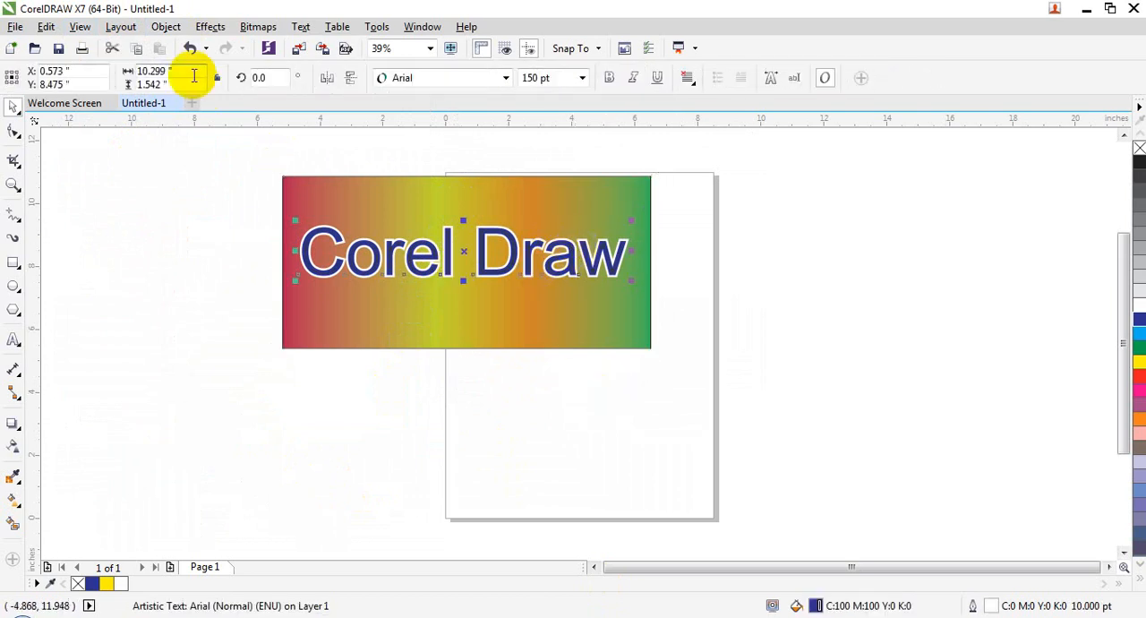
pyautogui.click(165, 27)
pyautogui.click(224, 436)
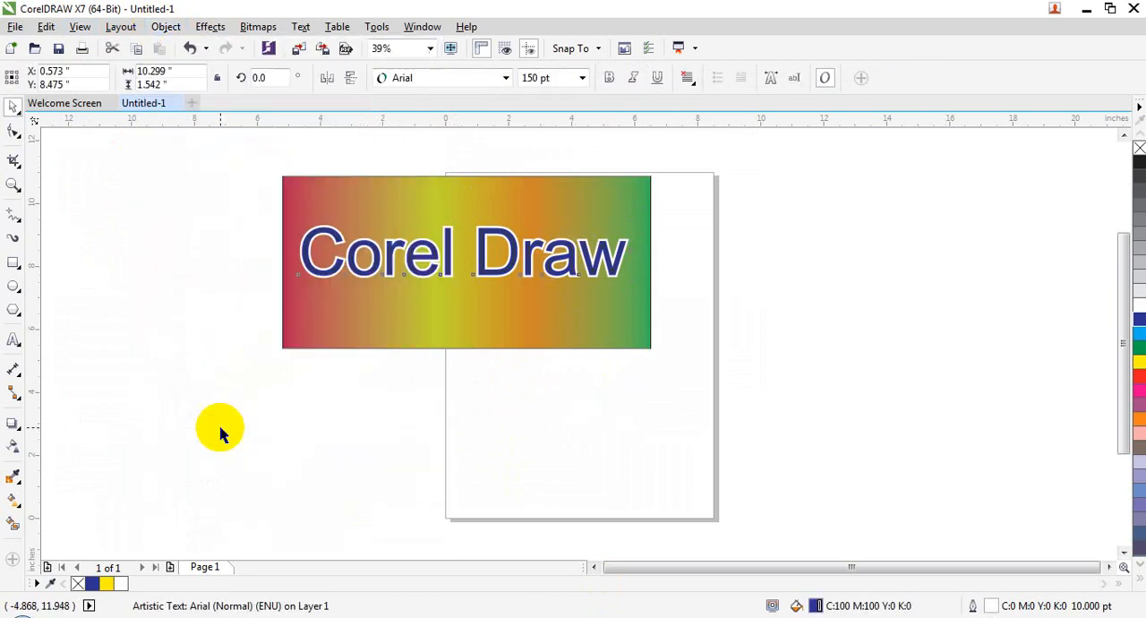
pyautogui.click(166, 27)
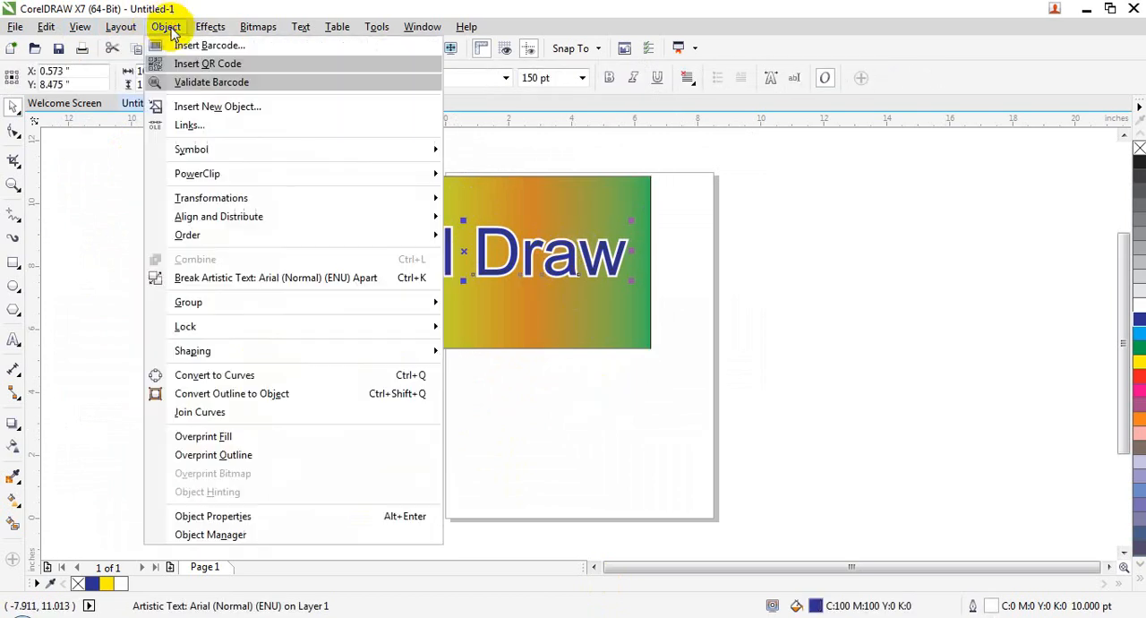
pyautogui.click(212, 436)
pyautogui.click(442, 471)
pyautogui.click(499, 322)
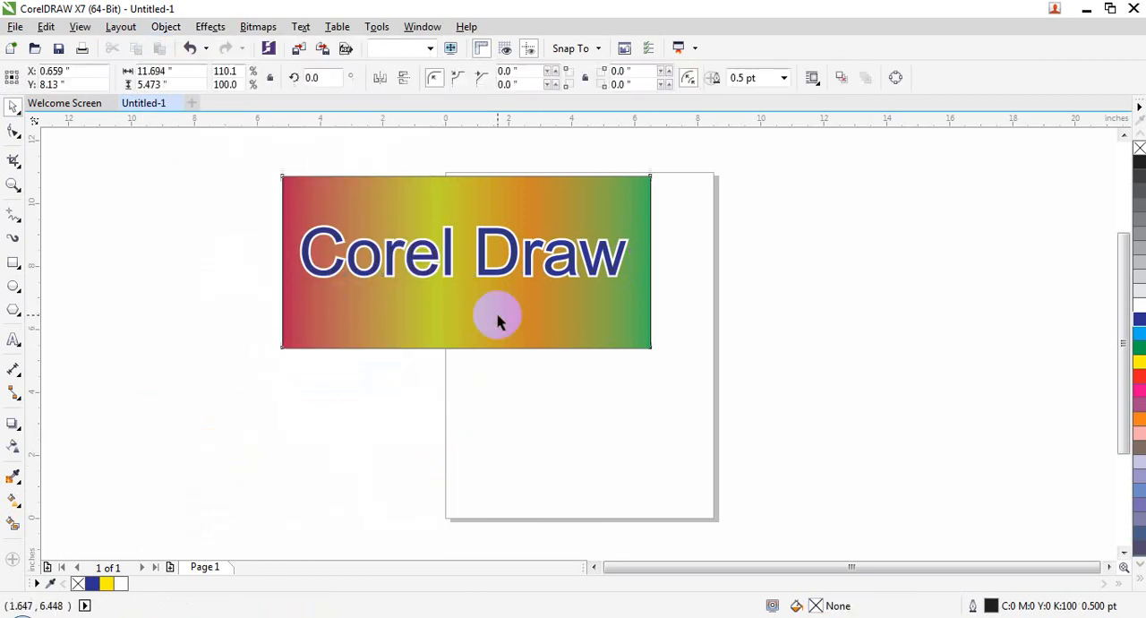
pyautogui.click(522, 250)
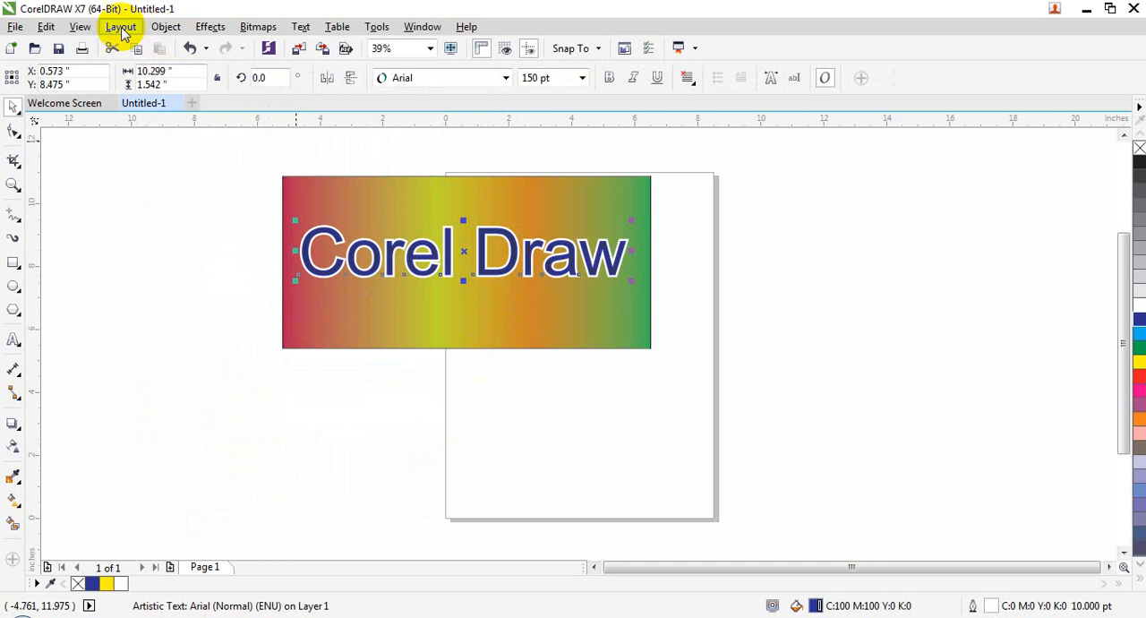
pyautogui.click(80, 27)
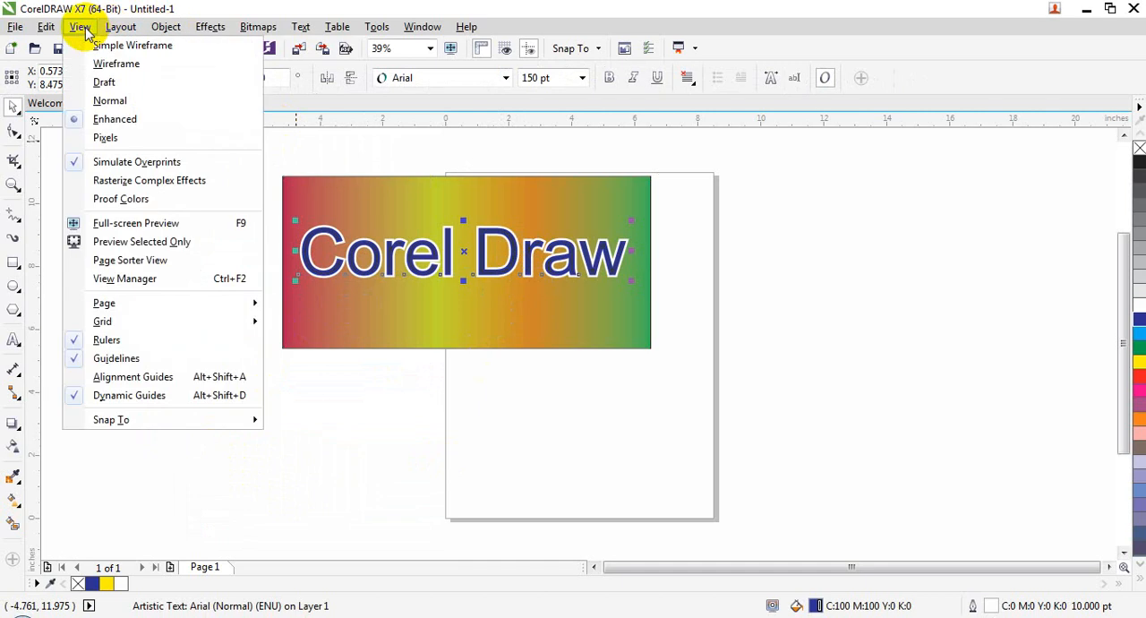
pyautogui.moveTo(111, 30)
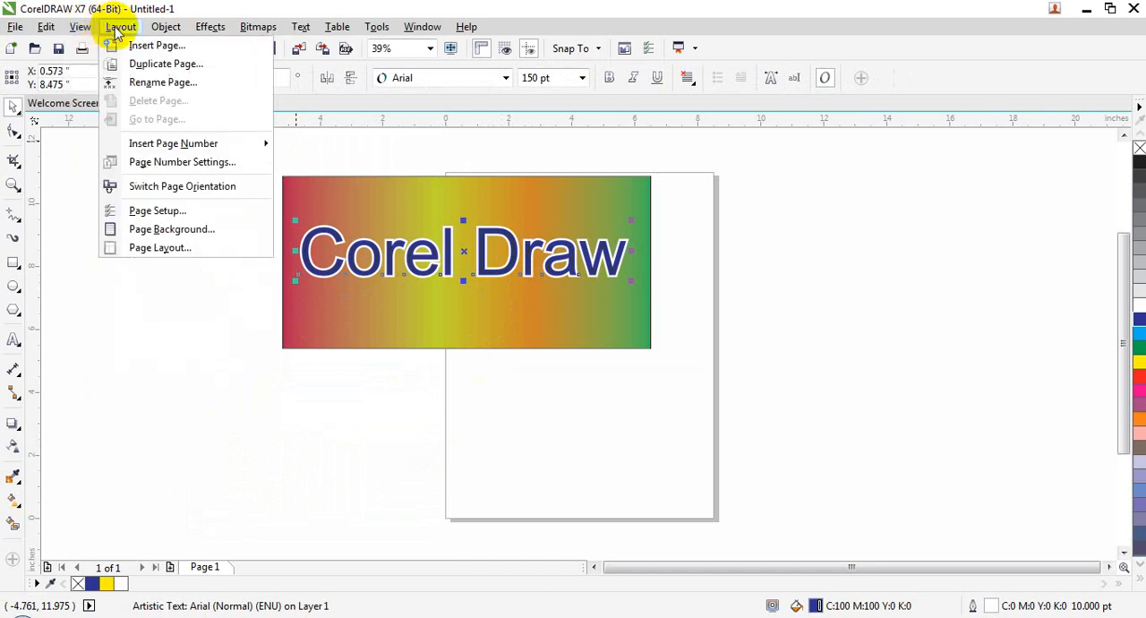
pyautogui.moveTo(157, 34)
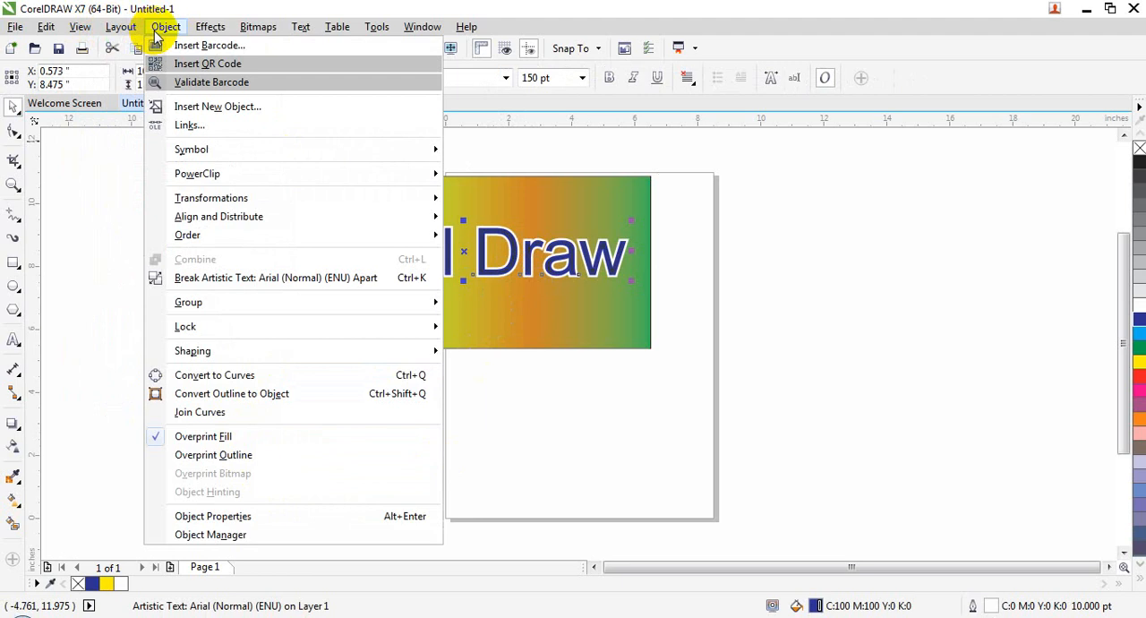
# Delete the "Corel Draw" text from the gradient rectangle
pyautogui.moveTo(199, 36)
pyautogui.click(557, 303)
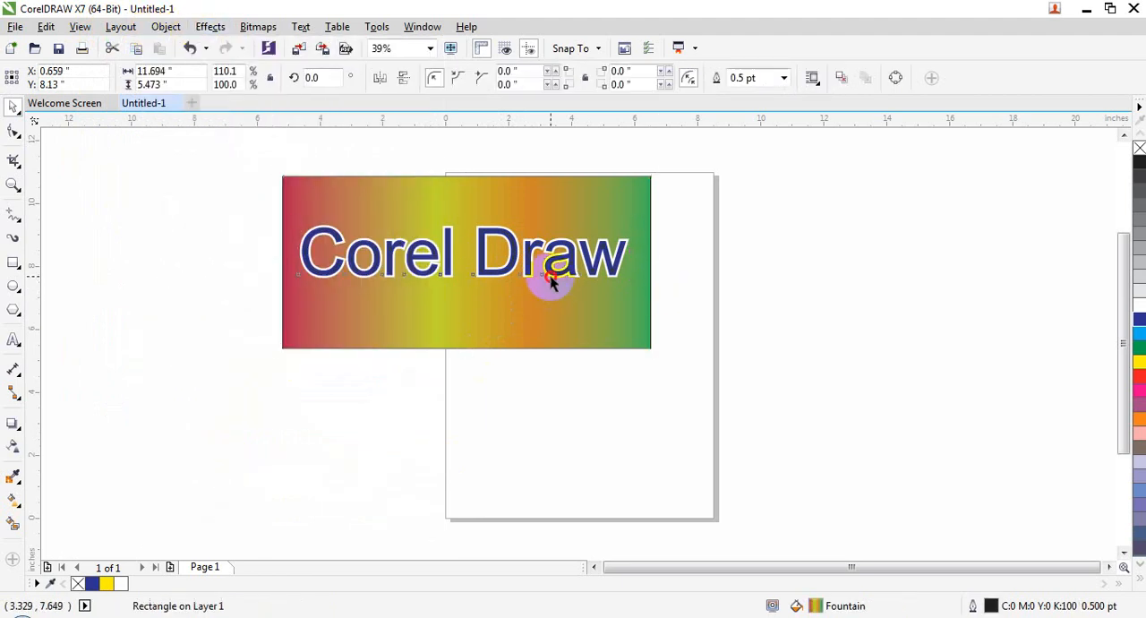
pyautogui.click(550, 278)
pyautogui.press('Delete')
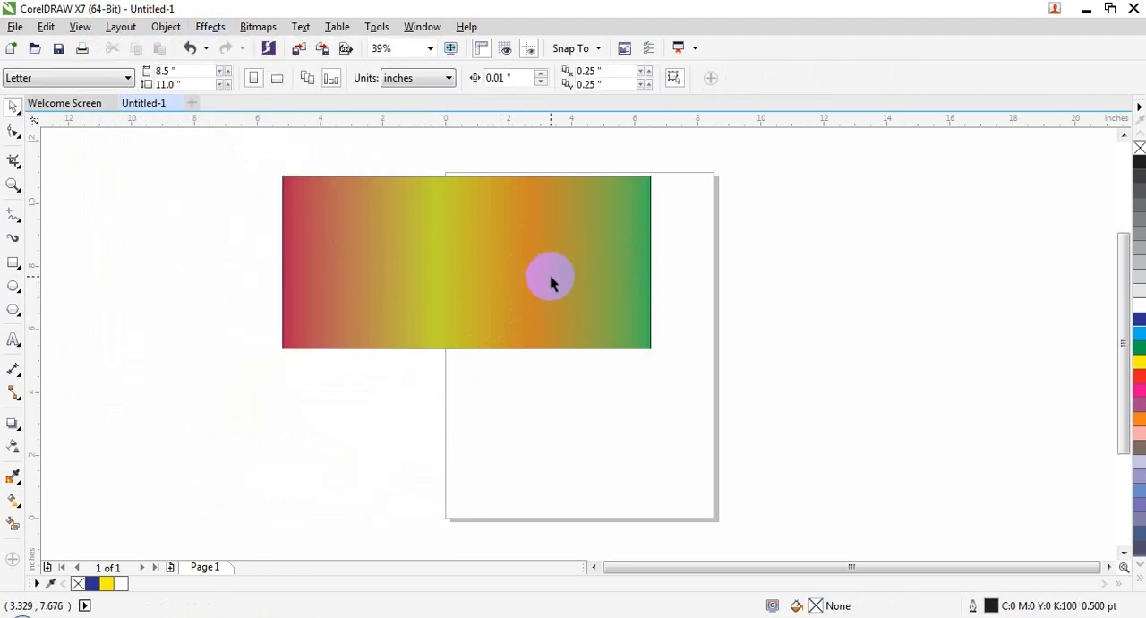
# Add the artistic text "Welcome" in Arial at 150 pt over the gradient rectangle
pyautogui.click(13, 339)
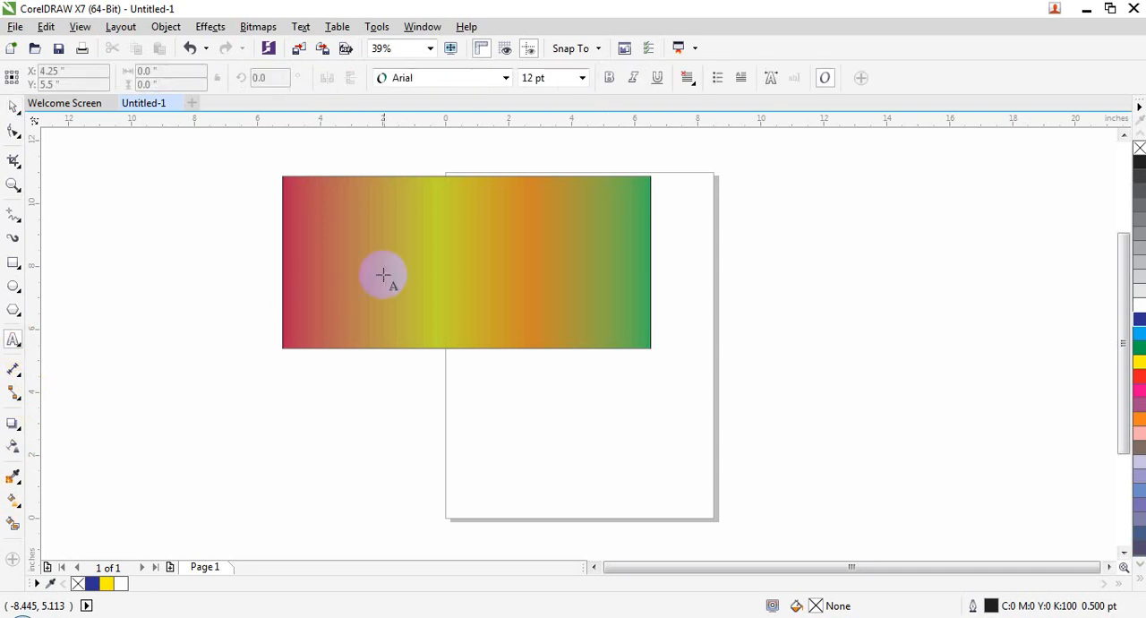
pyautogui.click(383, 270)
pyautogui.click(582, 79)
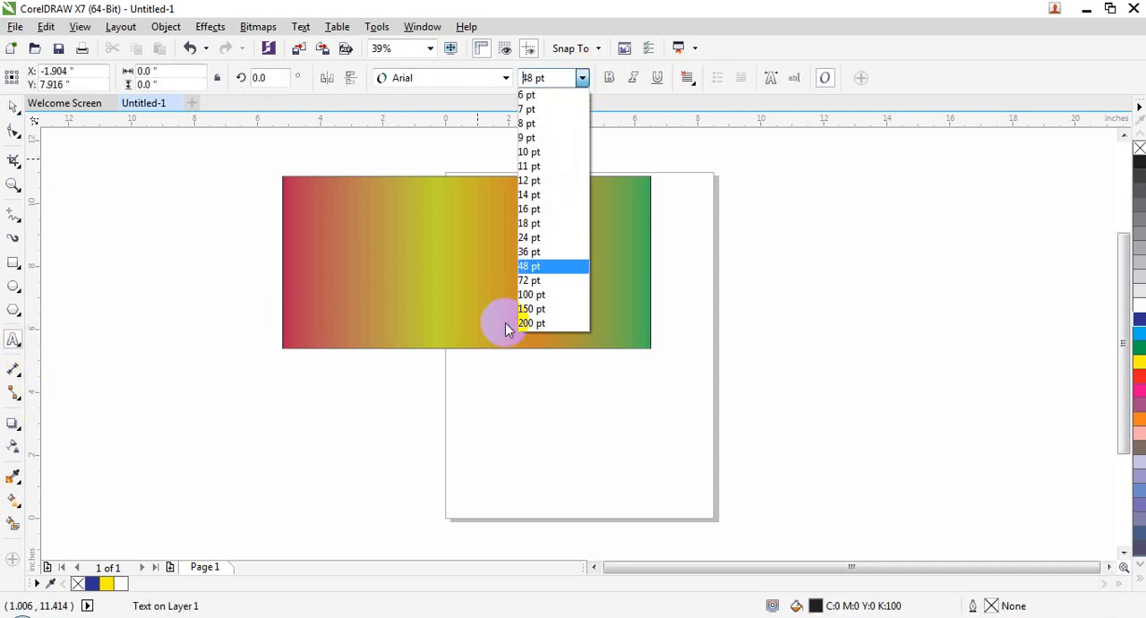
pyautogui.click(525, 307)
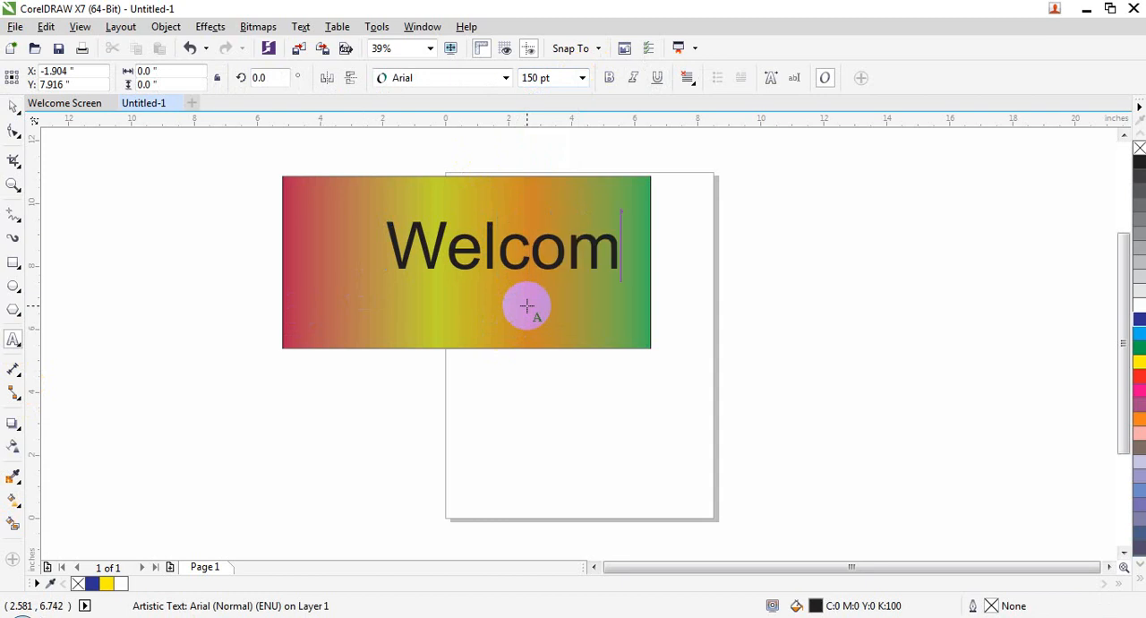
pyautogui.click(14, 107)
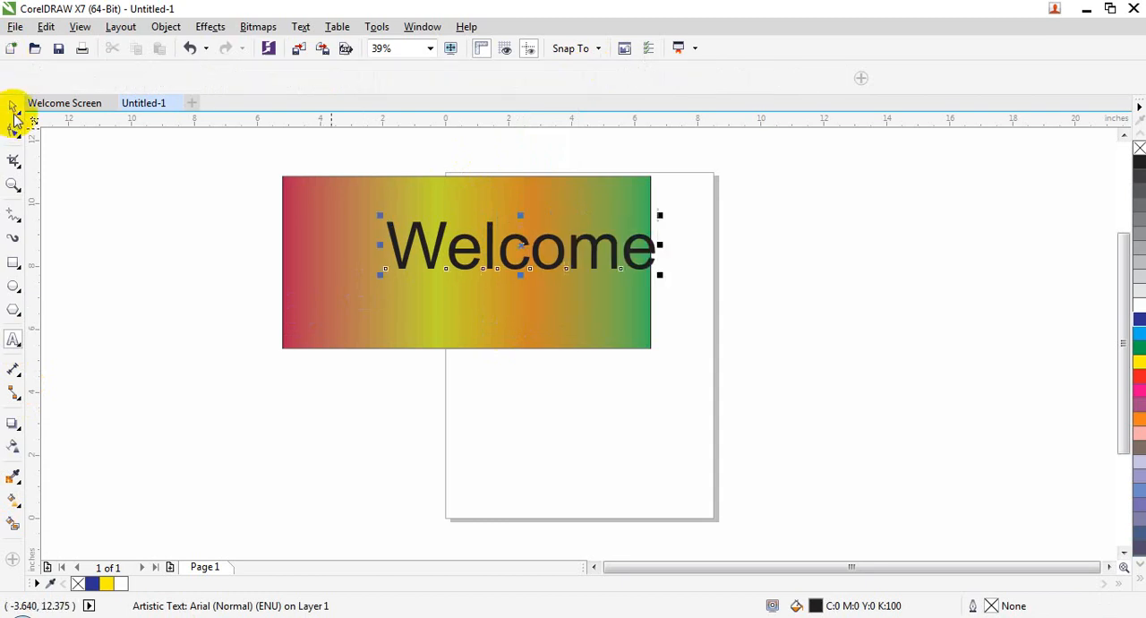
# Move the "Welcome" text onto the gradient rectangle, stretch it to about 10.8 by 3.4 in, and make it bold
pyautogui.moveTo(564, 251); pyautogui.dragTo(501, 259)
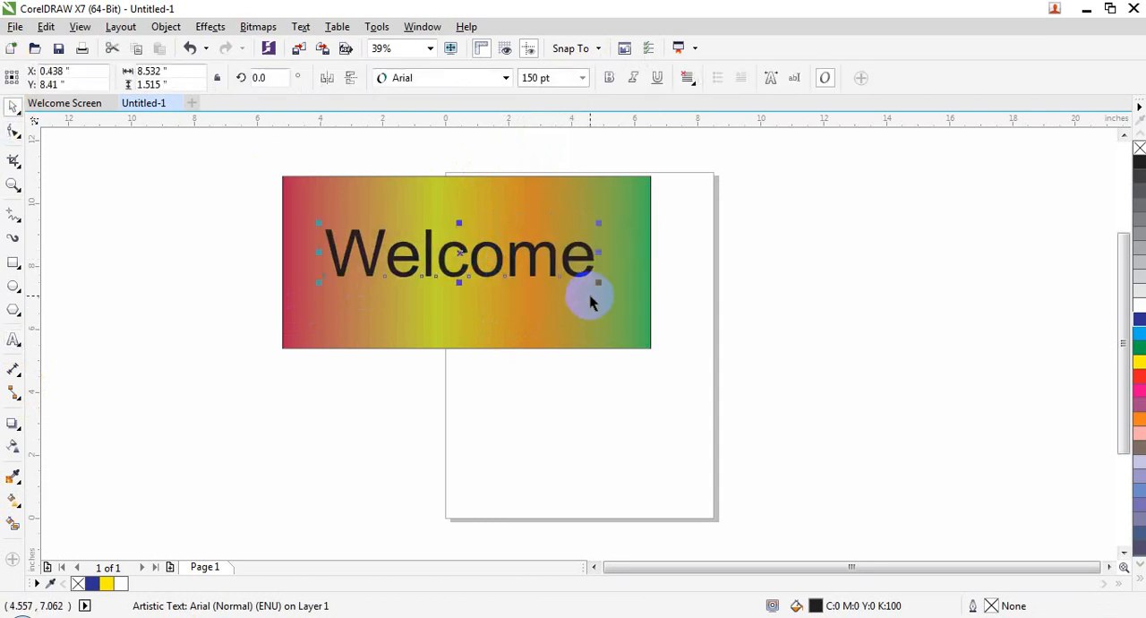
pyautogui.moveTo(596, 285); pyautogui.dragTo(627, 350)
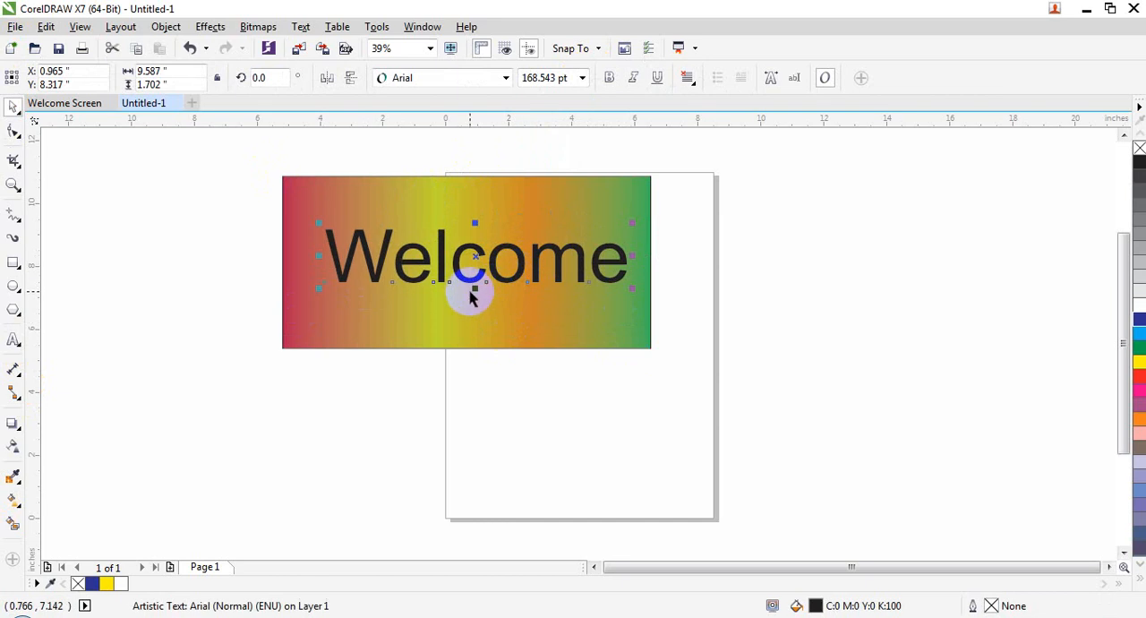
pyautogui.moveTo(475, 290); pyautogui.dragTo(476, 325)
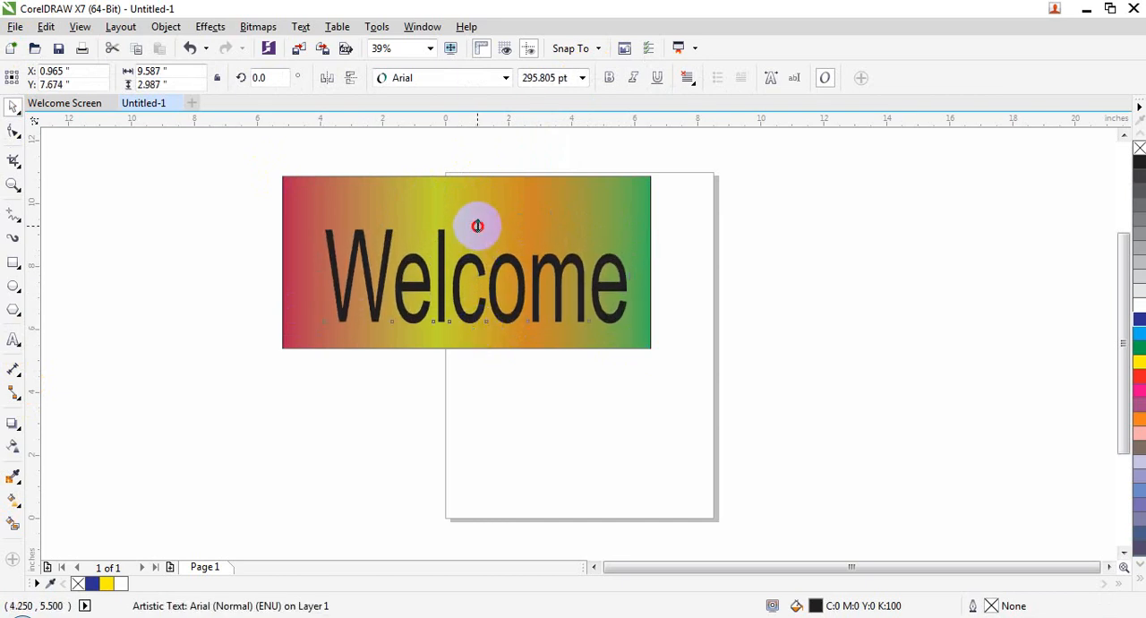
pyautogui.moveTo(477, 226); pyautogui.dragTo(476, 215)
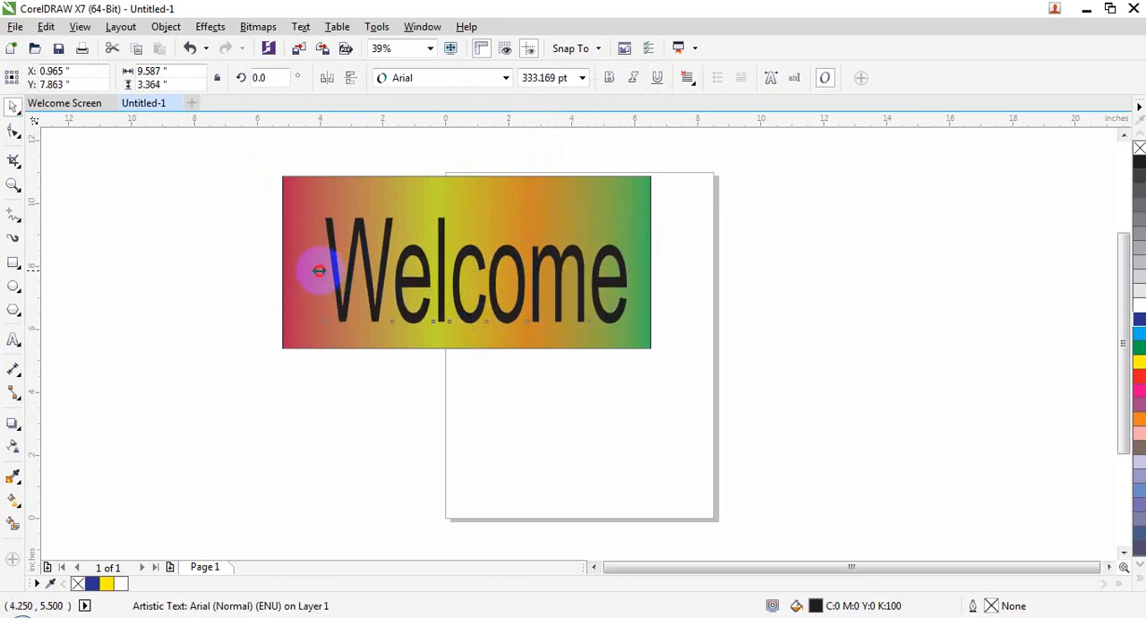
pyautogui.moveTo(318, 270); pyautogui.dragTo(299, 270)
pyautogui.click(608, 78)
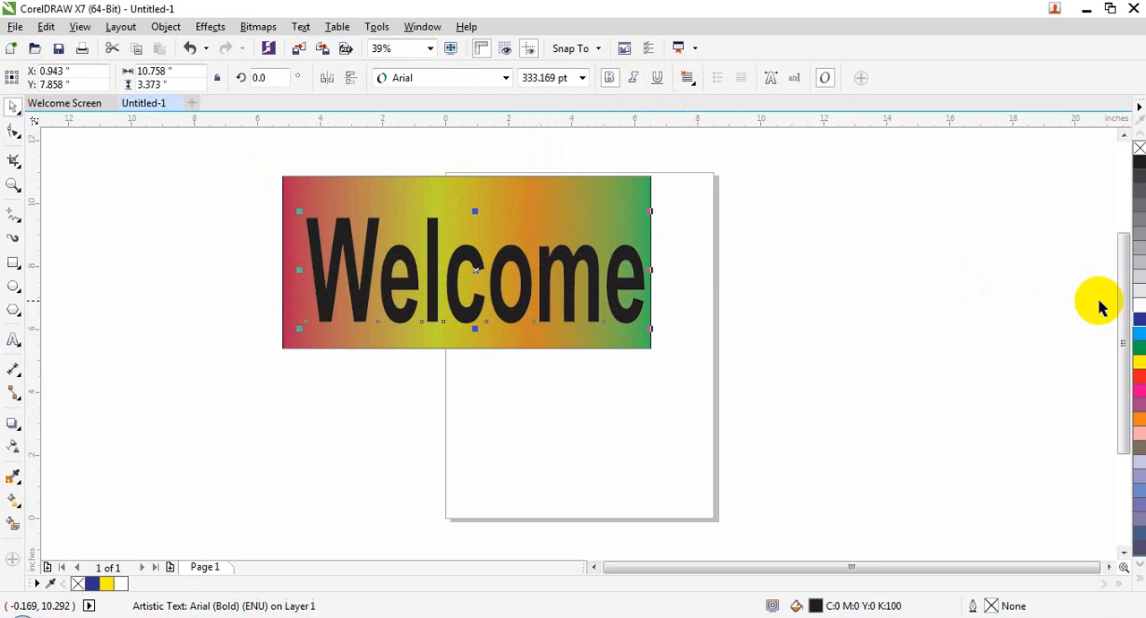
# Fill the "Welcome" text blue and give it a white 8 pt outline behind the fill that scales with the object
pyautogui.click(1137, 319)
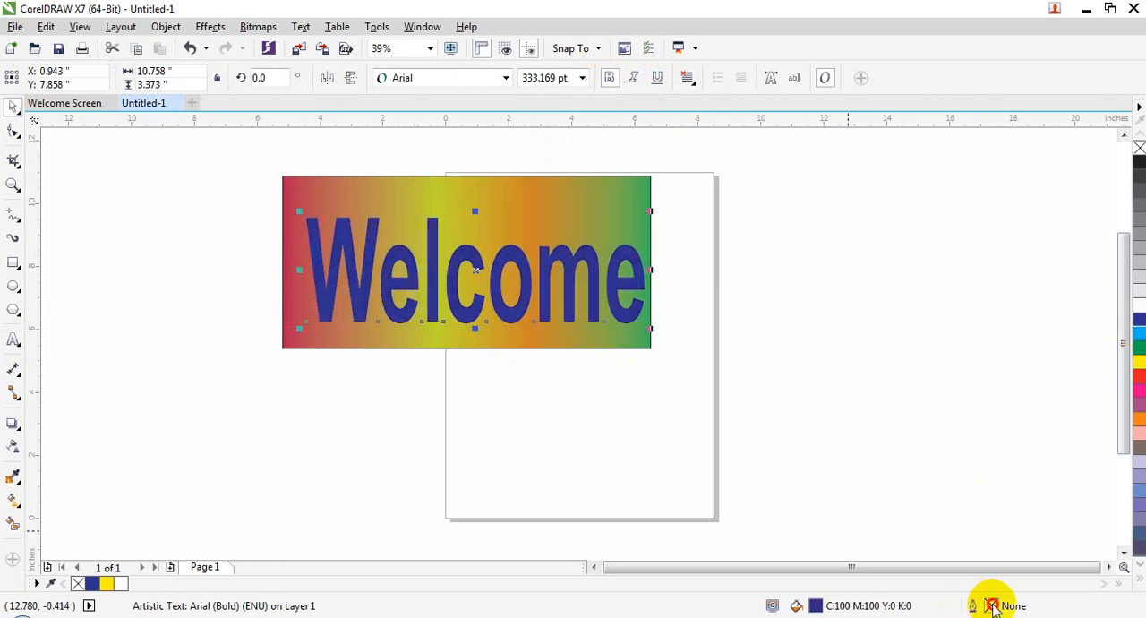
pyautogui.doubleClick(994, 605)
pyautogui.click(466, 207)
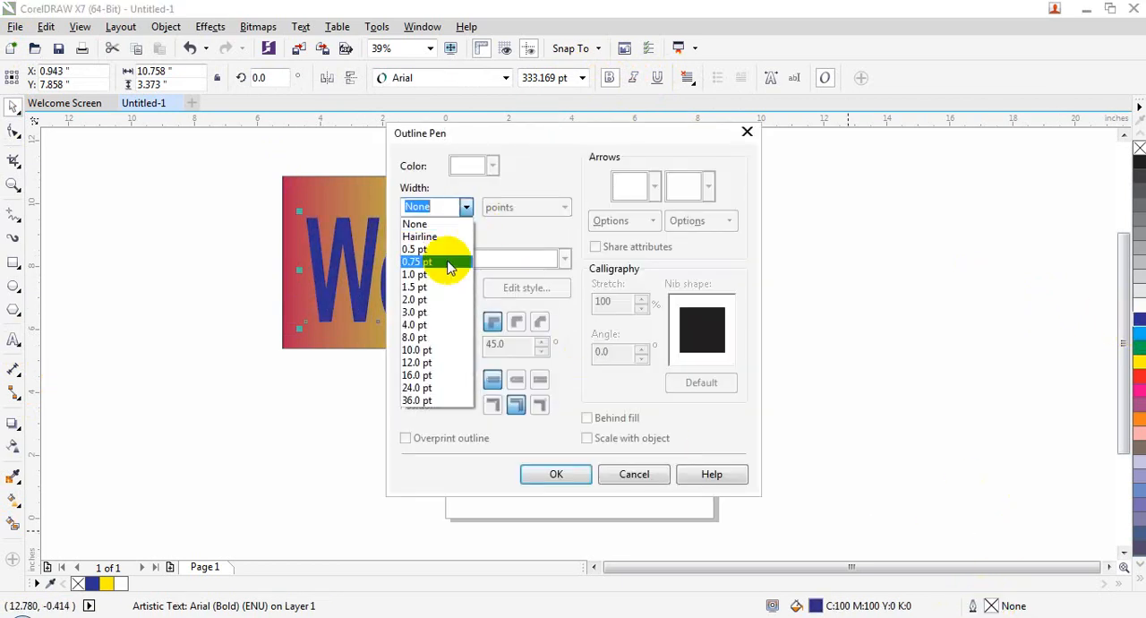
pyautogui.click(426, 302)
pyautogui.click(465, 207)
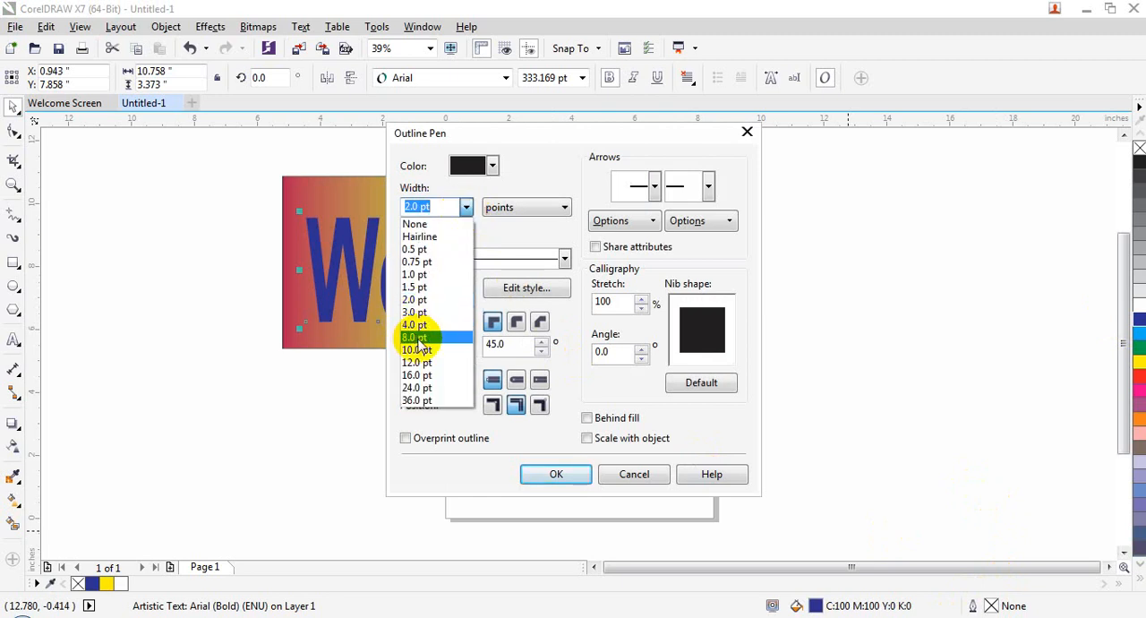
pyautogui.click(417, 337)
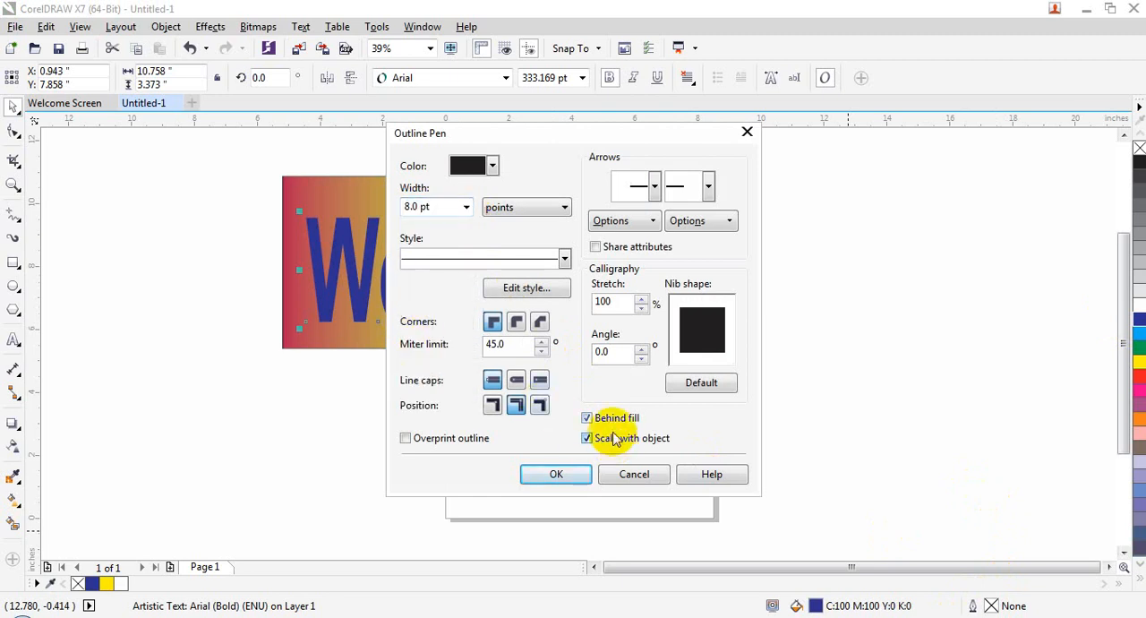
pyautogui.click(493, 167)
pyautogui.click(484, 210)
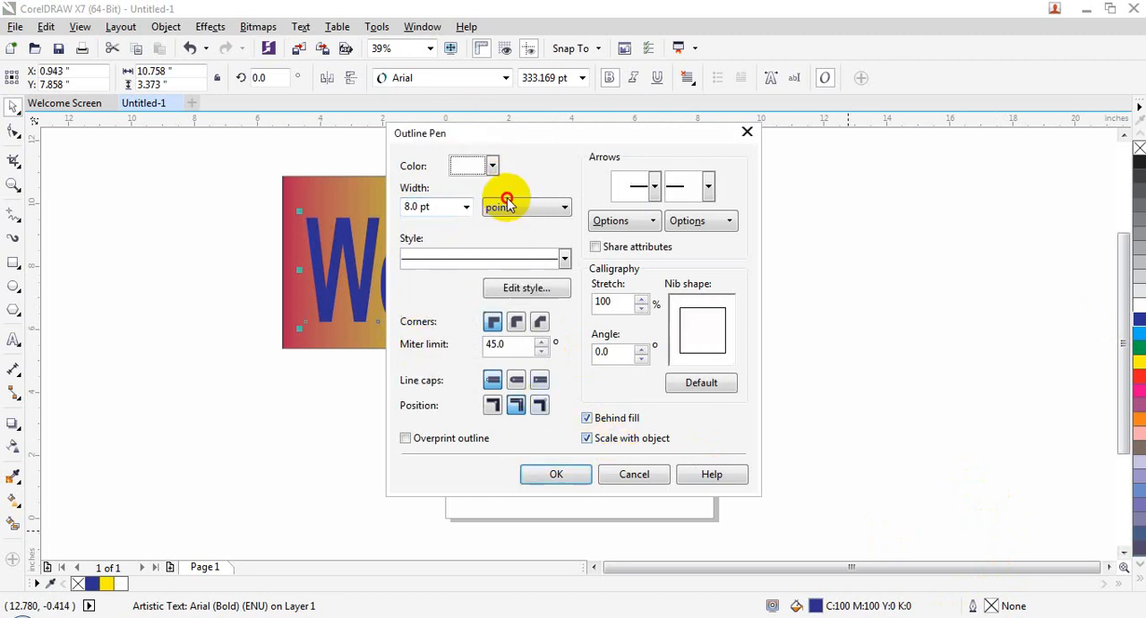
pyautogui.click(573, 477)
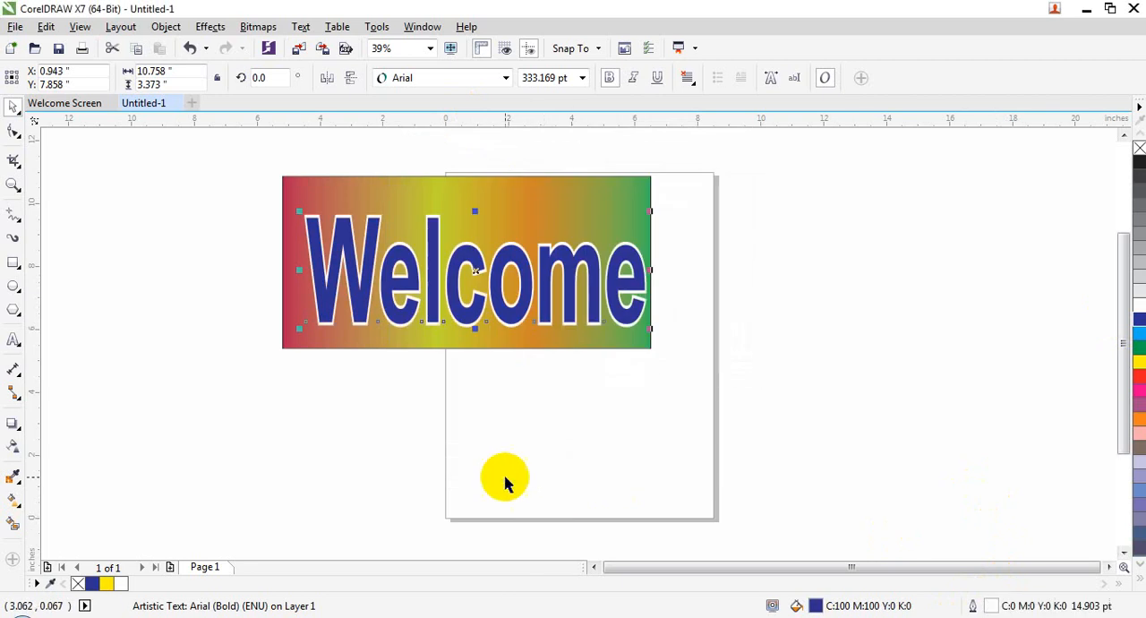
# Try Overprint Fill on the "Welcome" text and undo it
pyautogui.click(167, 27)
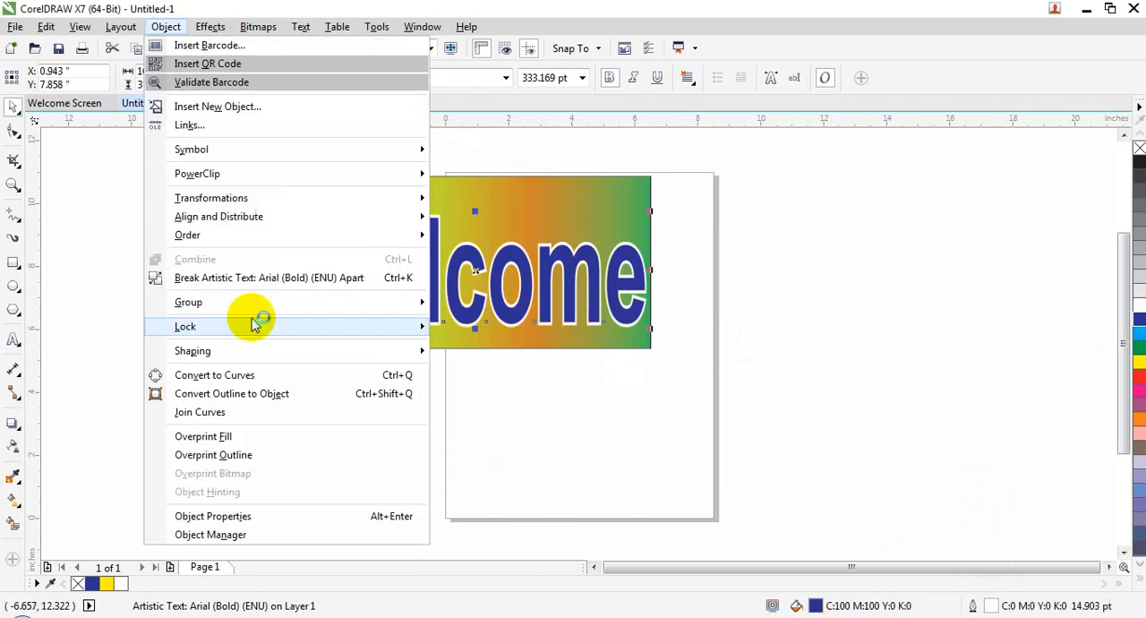
pyautogui.click(226, 436)
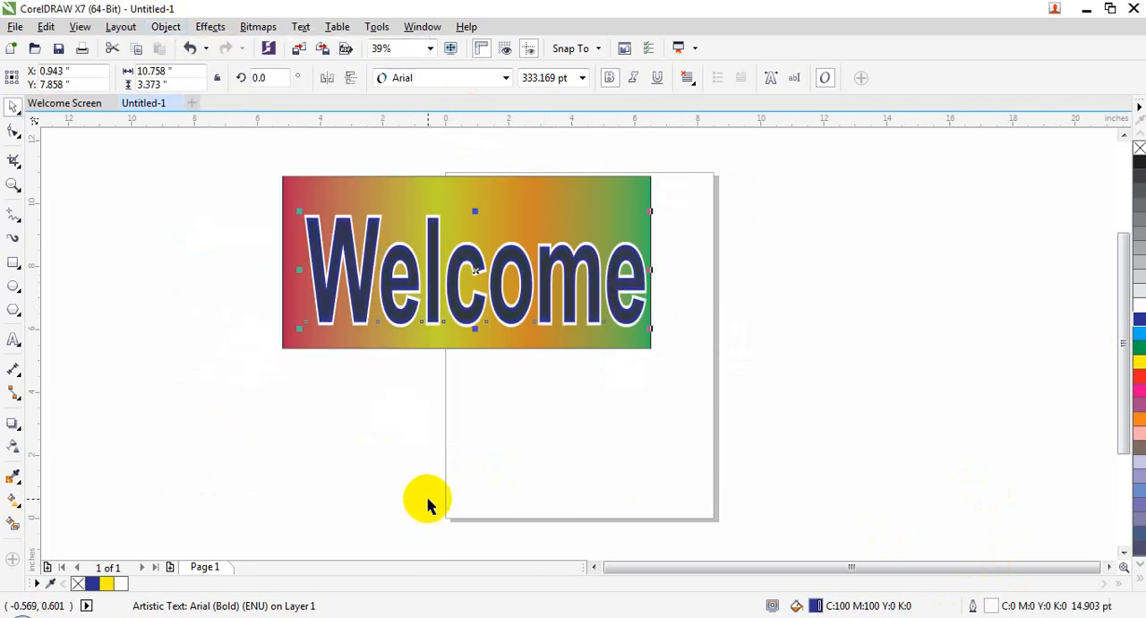
pyautogui.click(499, 421)
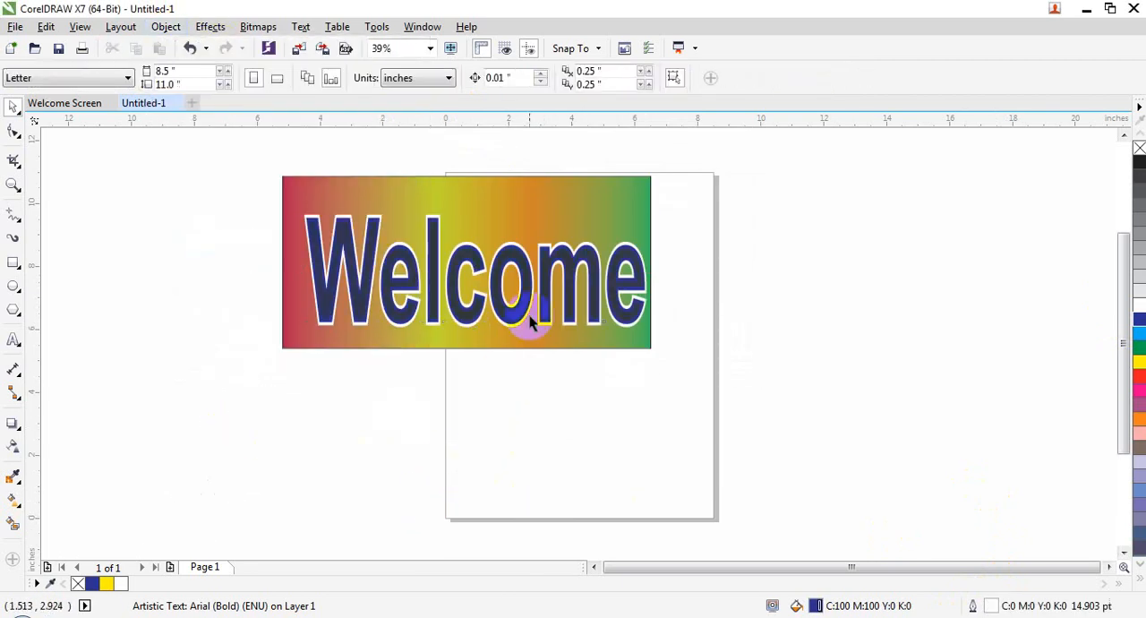
pyautogui.hotkey('ctrl', 'z')
pyautogui.click(559, 376)
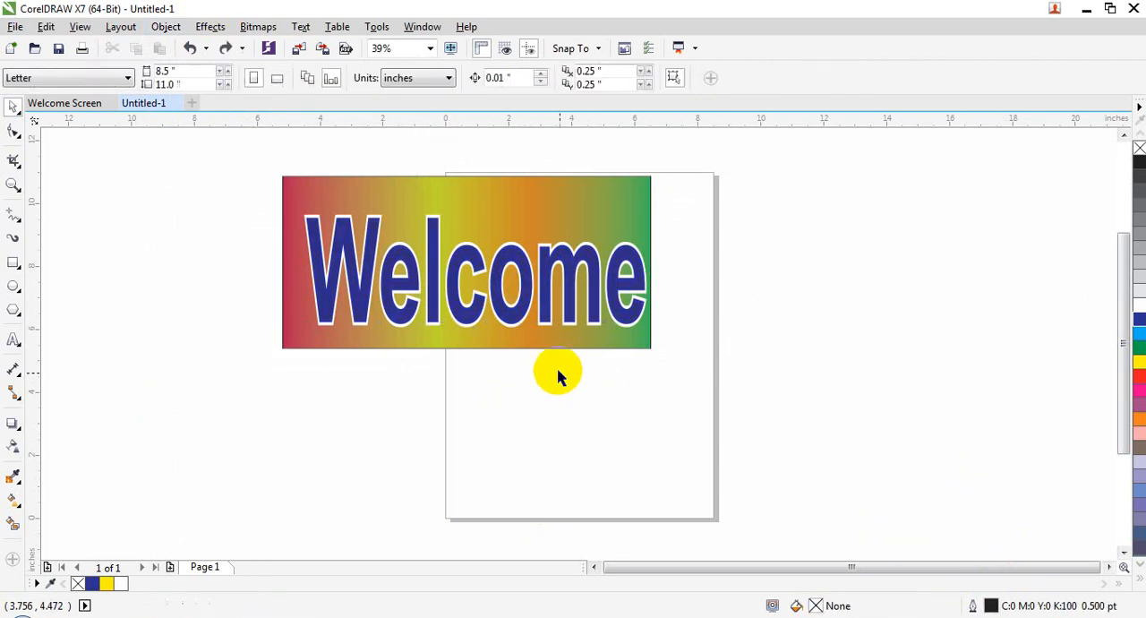
# Apply Overprint Fill to the white-outlined "Welcome" text and shift the text slightly up and left on the rectangle
pyautogui.click(569, 280)
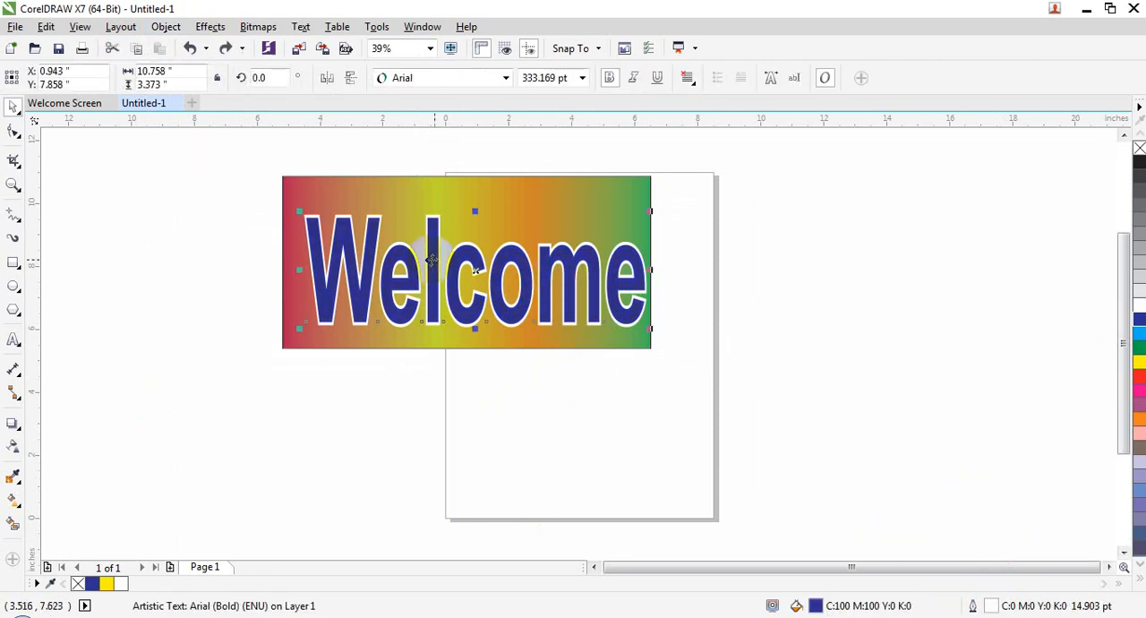
pyautogui.click(166, 26)
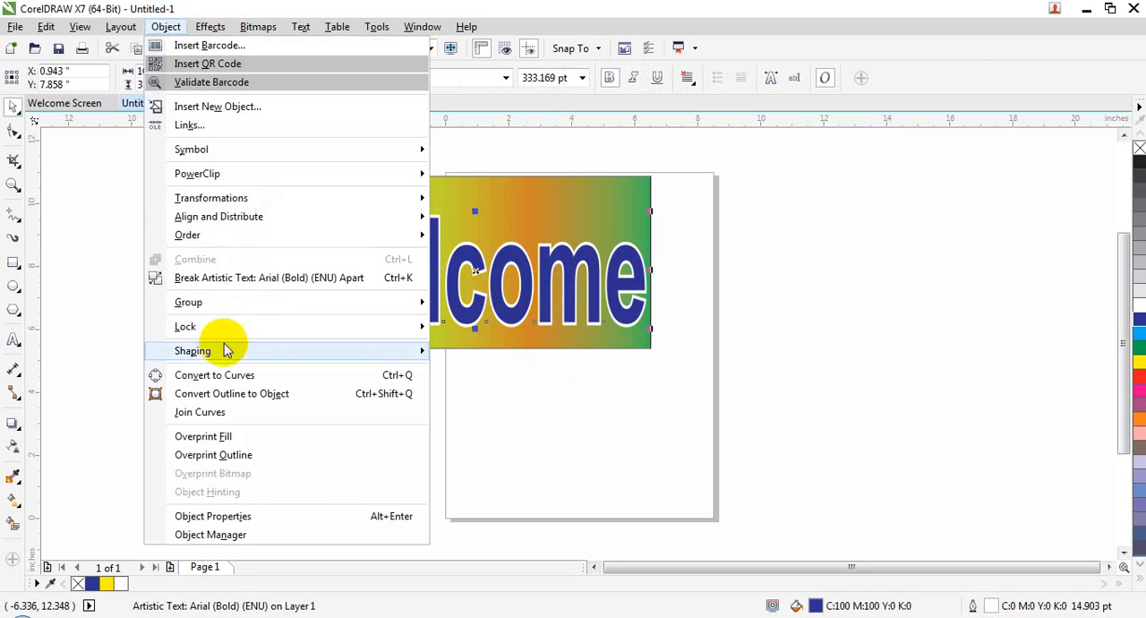
pyautogui.click(225, 437)
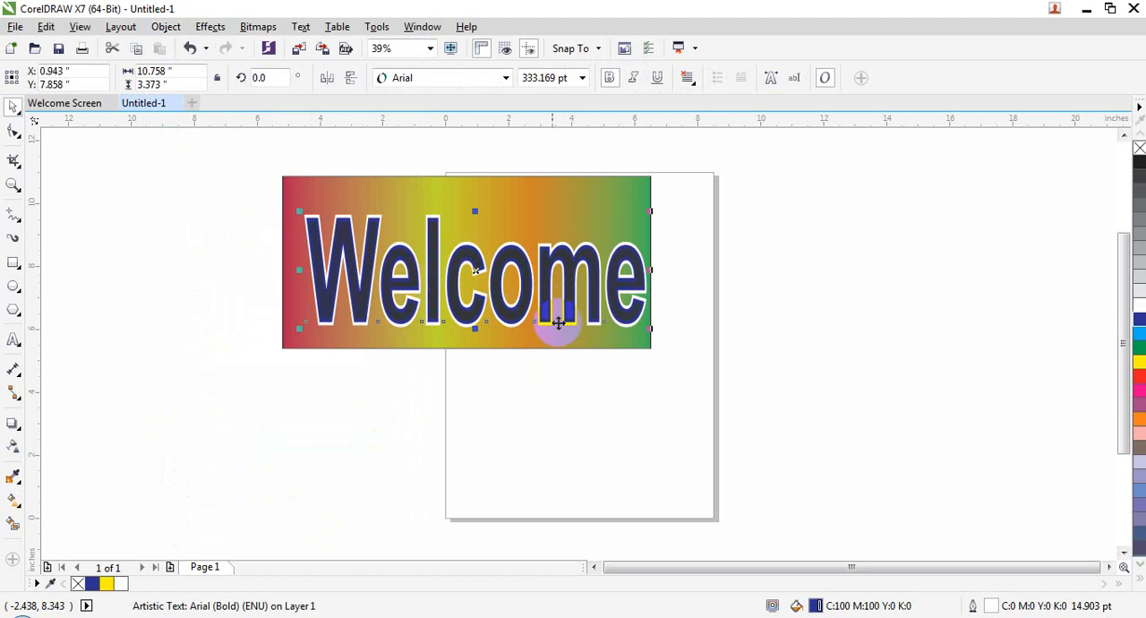
pyautogui.moveTo(621, 270)
pyautogui.mouseDown()
pyautogui.moveTo(612, 253)
pyautogui.moveTo(639, 300)
pyautogui.moveTo(613, 280)
pyautogui.mouseUp()
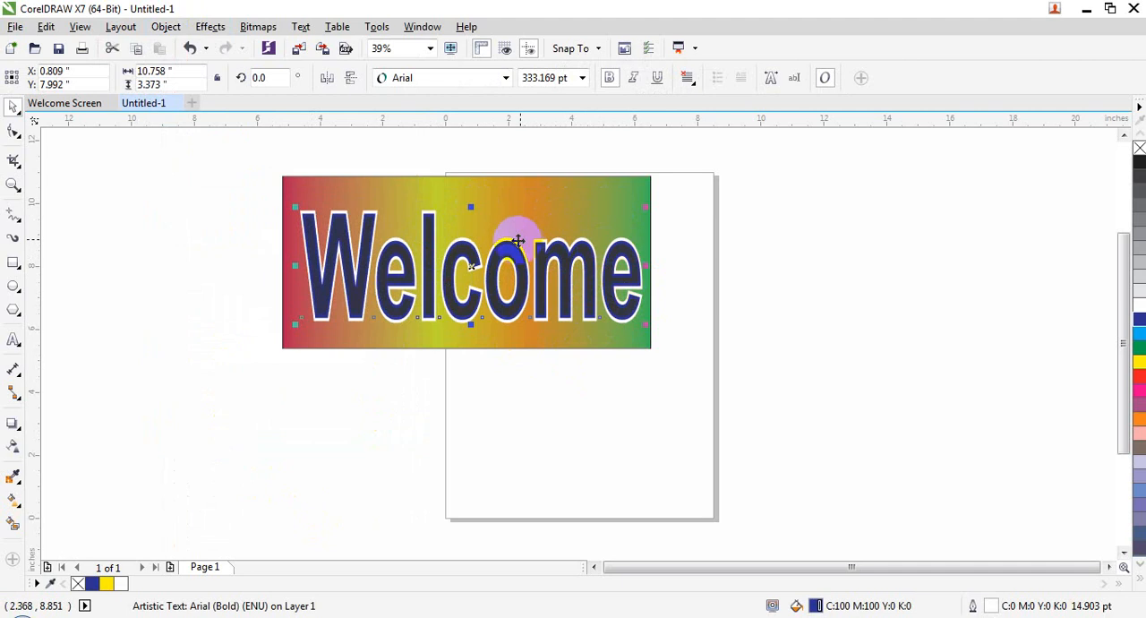
# Change the color node at the left end of the rectangle's fountain fill to green
pyautogui.click(313, 182)
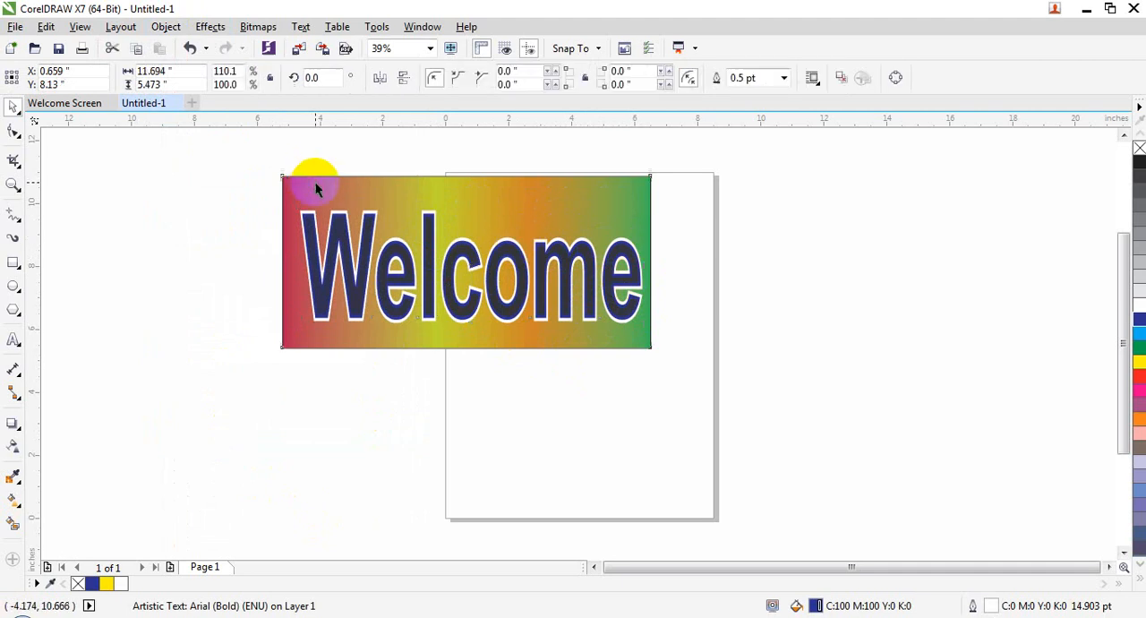
pyautogui.click(18, 501)
pyautogui.click(281, 262)
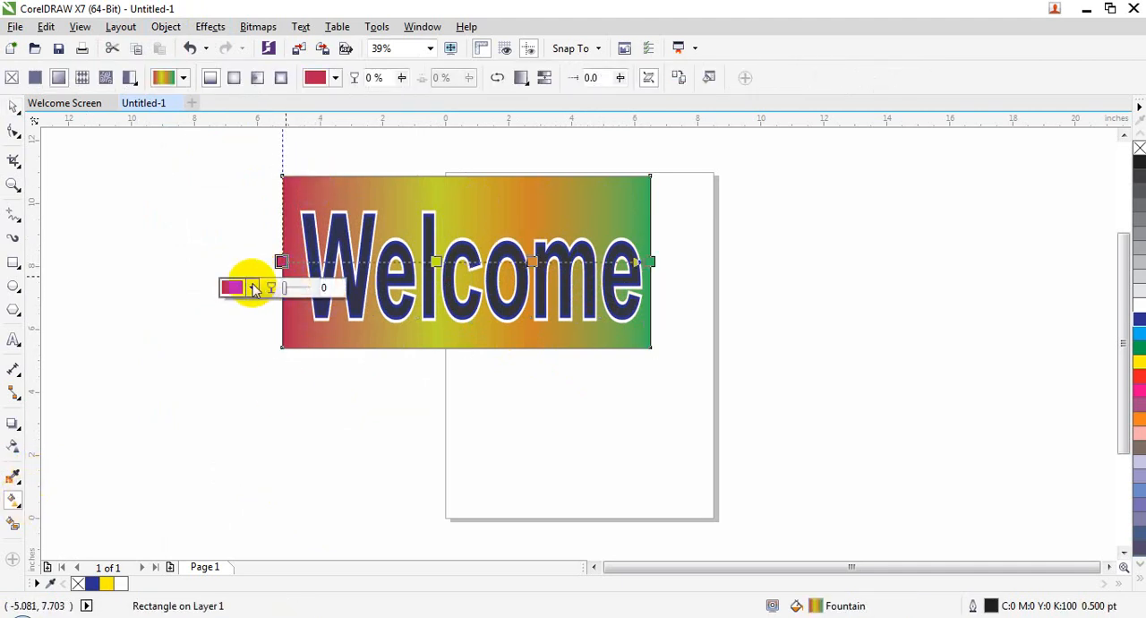
pyautogui.click(253, 289)
pyautogui.click(338, 437)
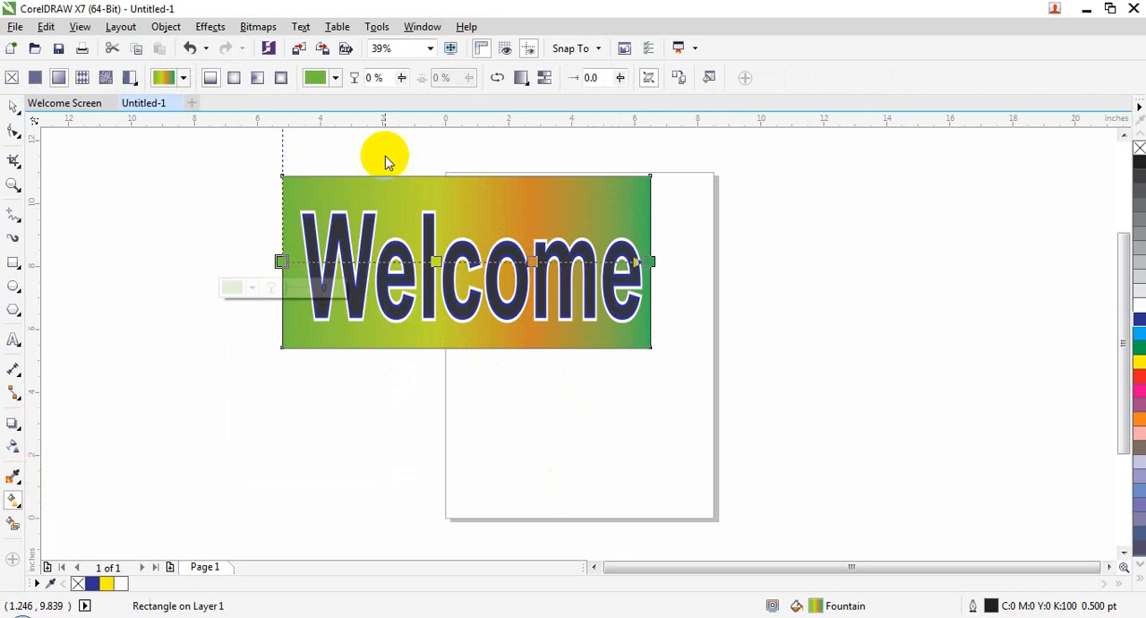
# Apply Overprint Outline to the gradient rectangle and to the "Welcome" text
pyautogui.click(178, 29)
pyautogui.click(242, 454)
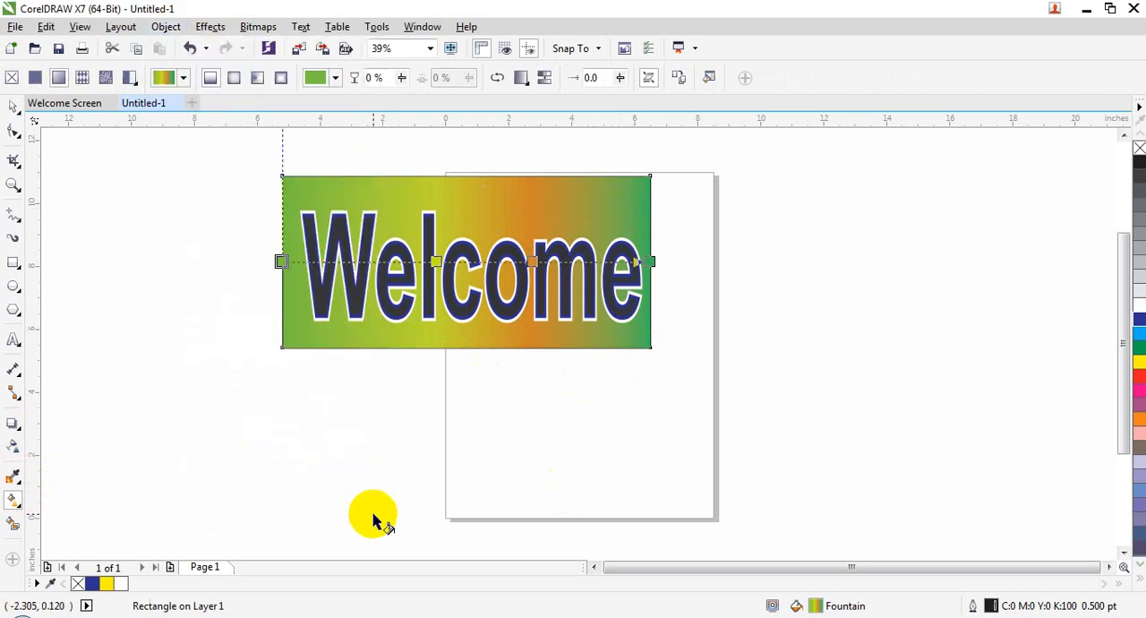
pyautogui.click(446, 319)
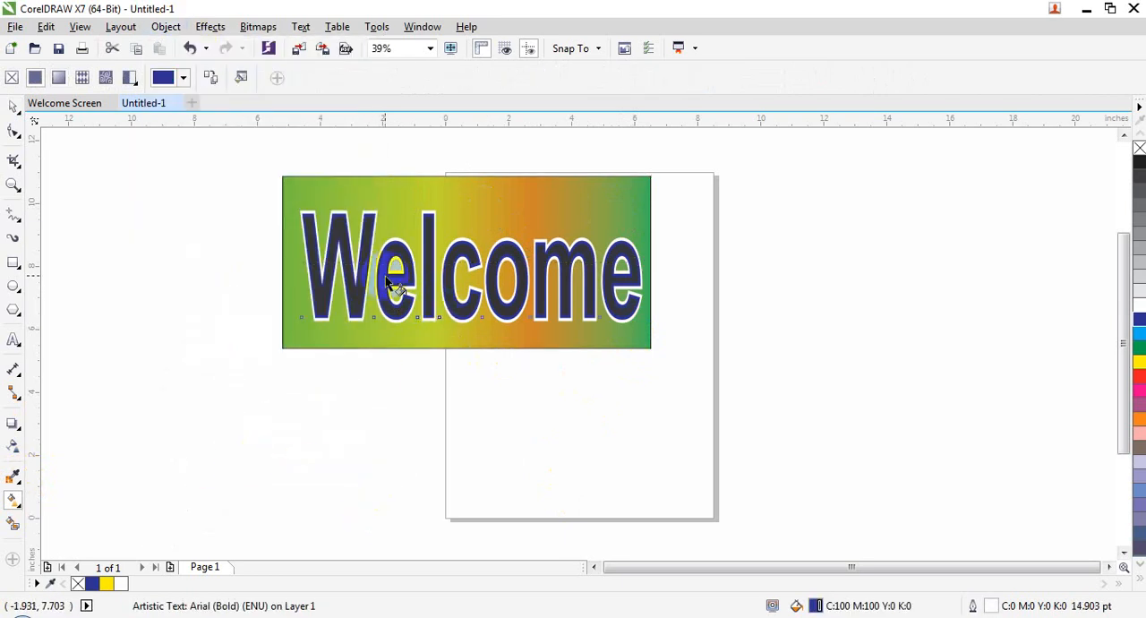
pyautogui.click(15, 108)
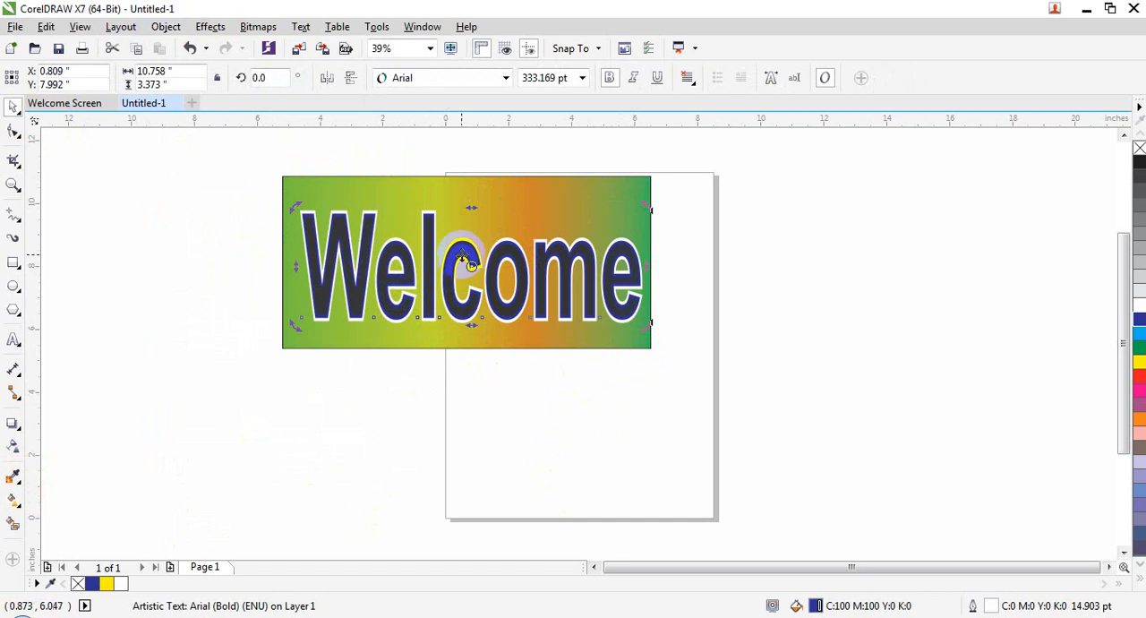
pyautogui.click(163, 27)
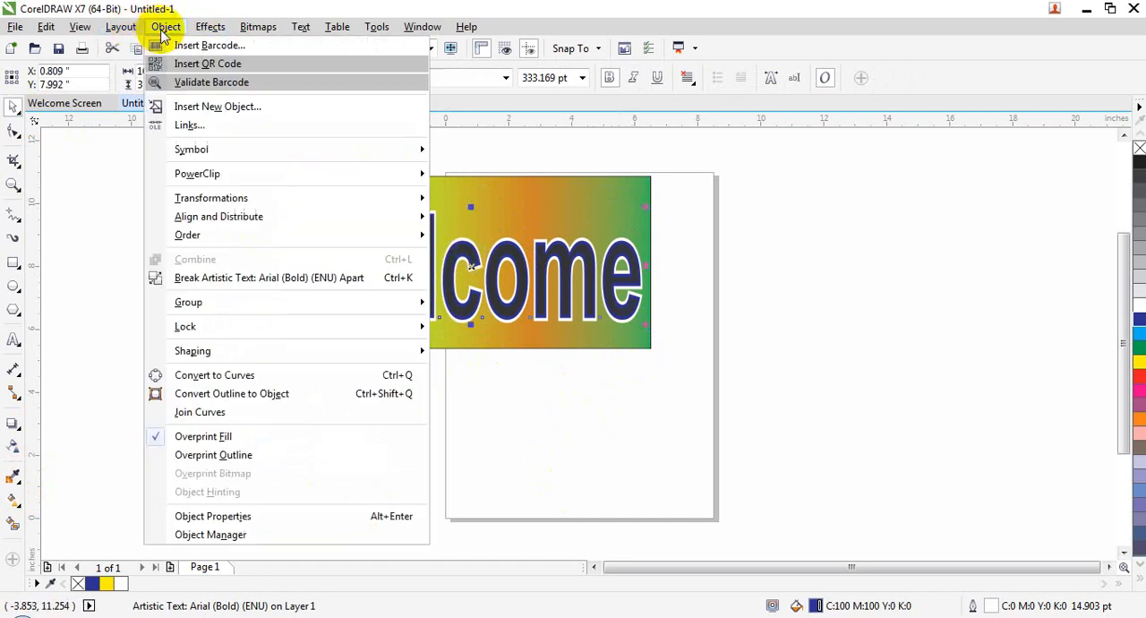
pyautogui.click(243, 455)
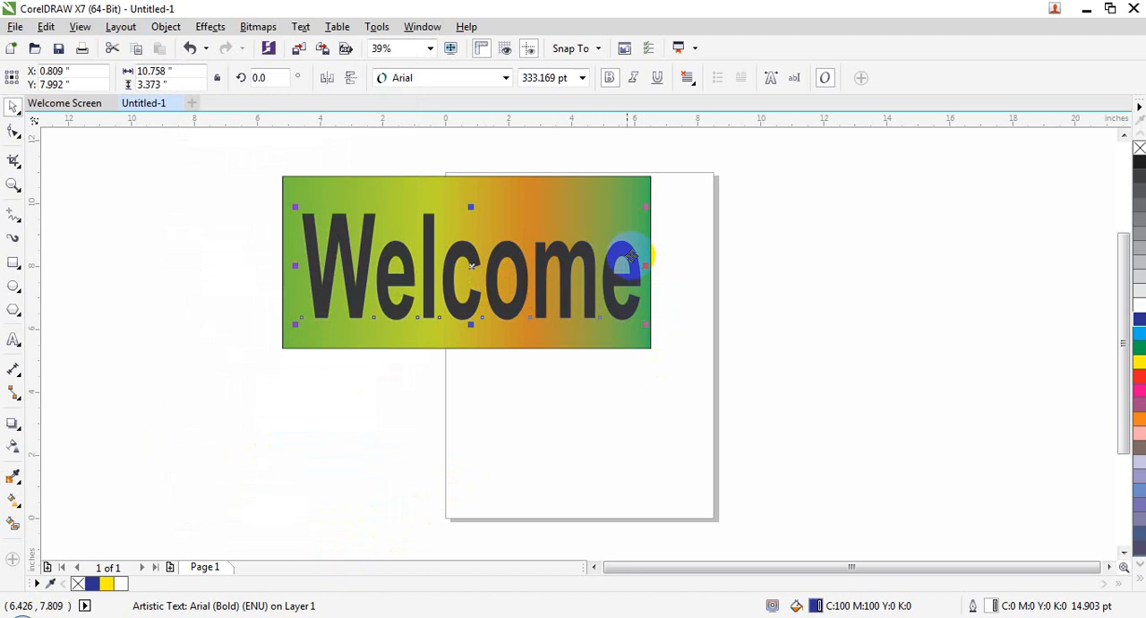
# Enable Object Hinting for the gradient rectangle
pyautogui.click(577, 287)
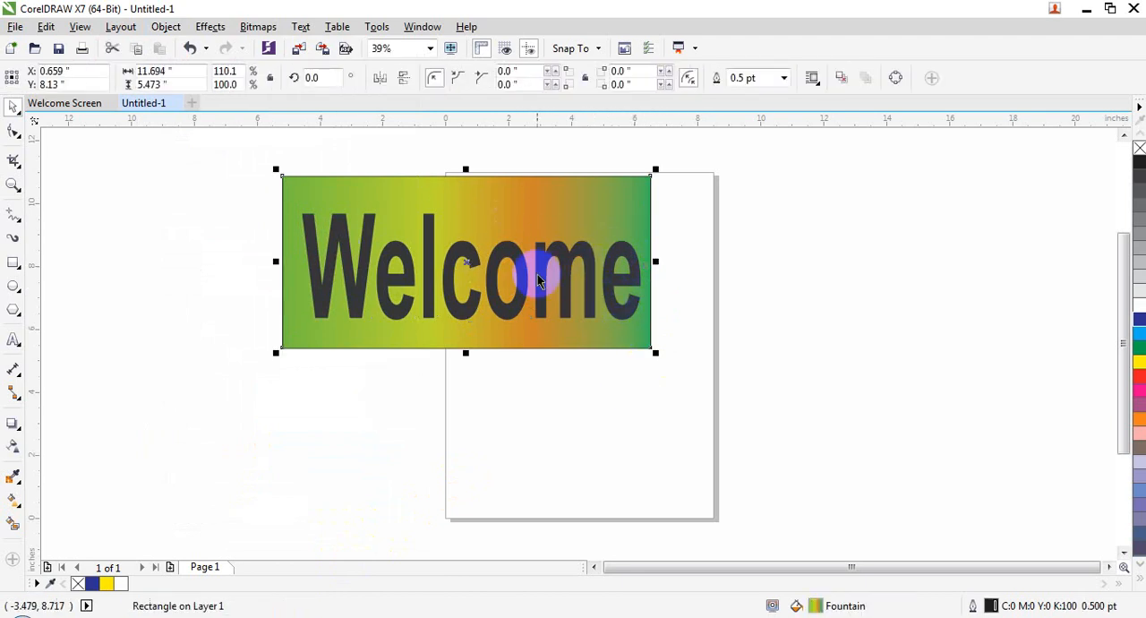
pyautogui.click(150, 27)
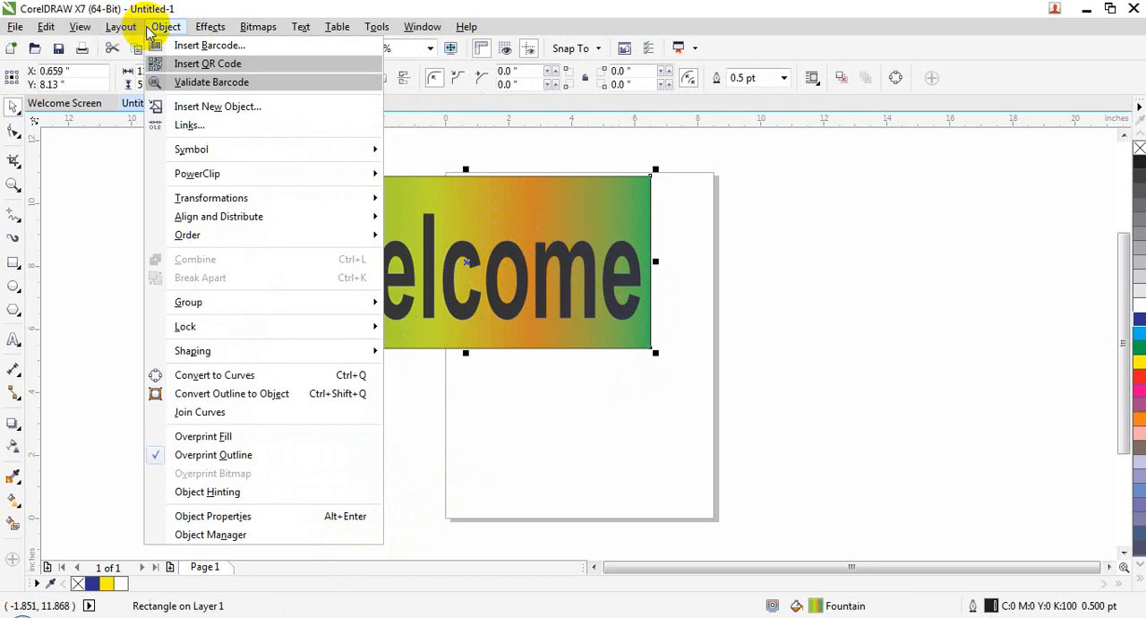
pyautogui.click(238, 493)
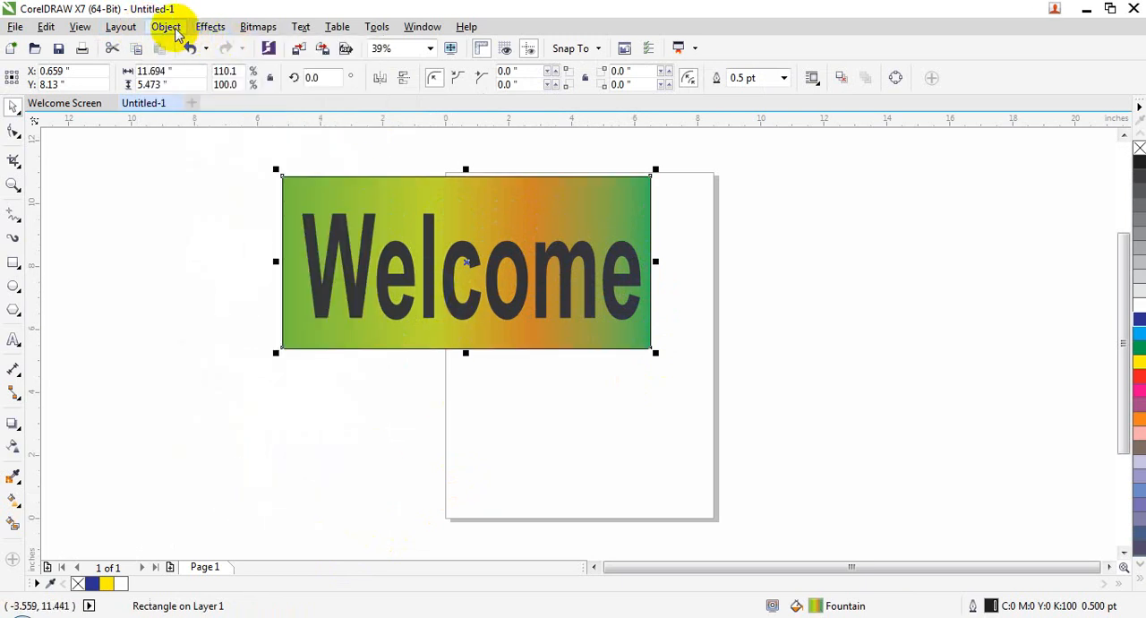
# Open Object Properties and view the settings for the "Welcome" text and the gradient rectangle
pyautogui.click(167, 27)
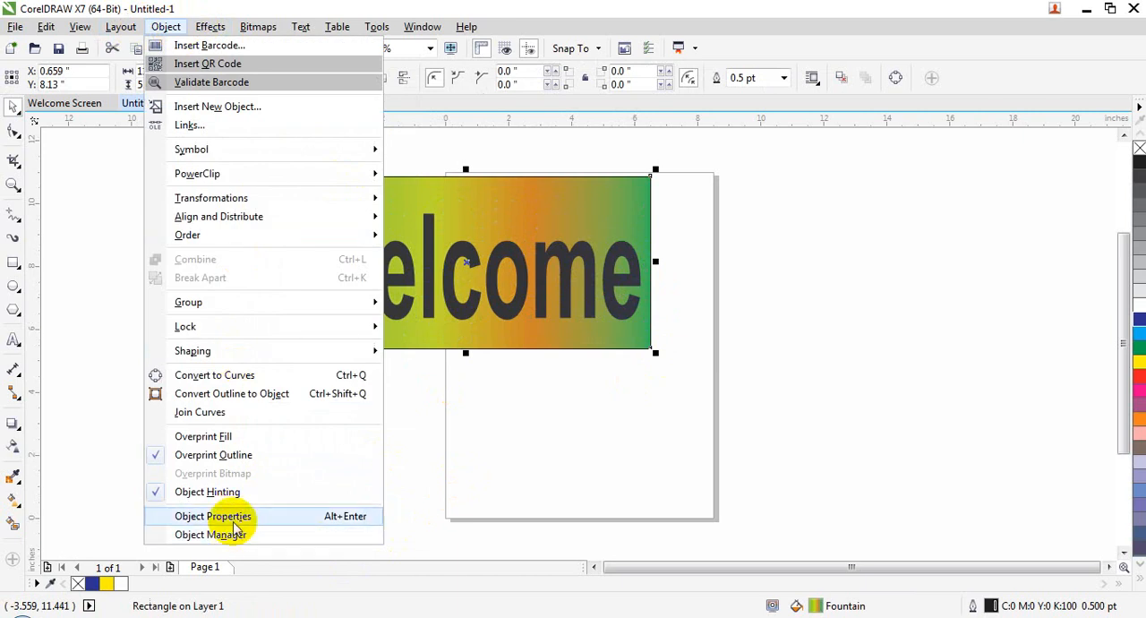
pyautogui.click(386, 508)
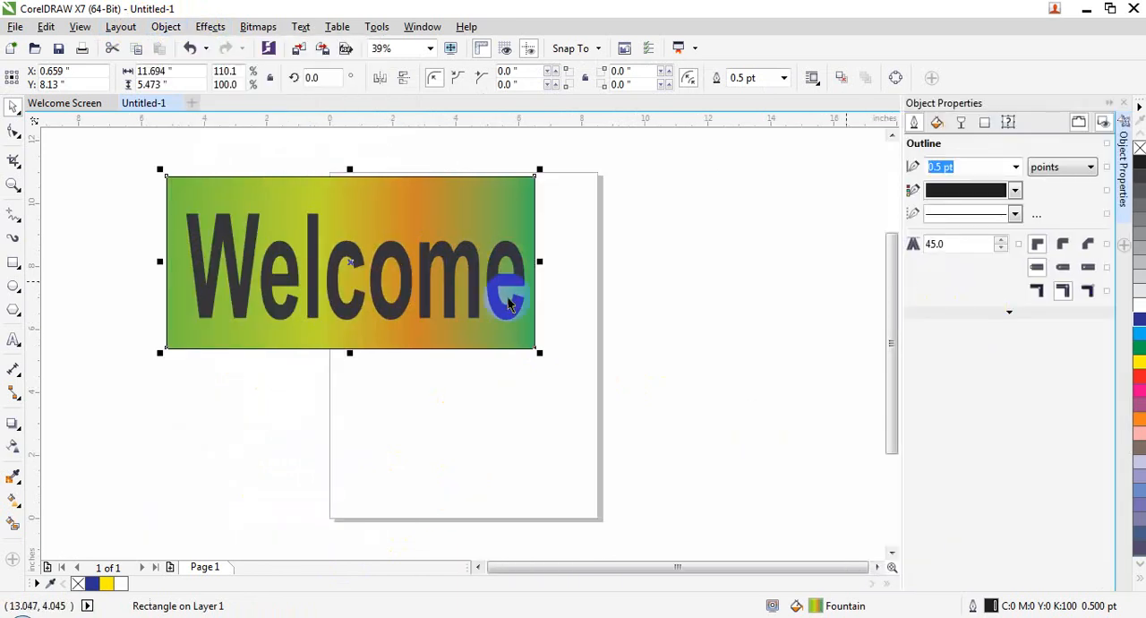
pyautogui.click(726, 391)
pyautogui.click(515, 314)
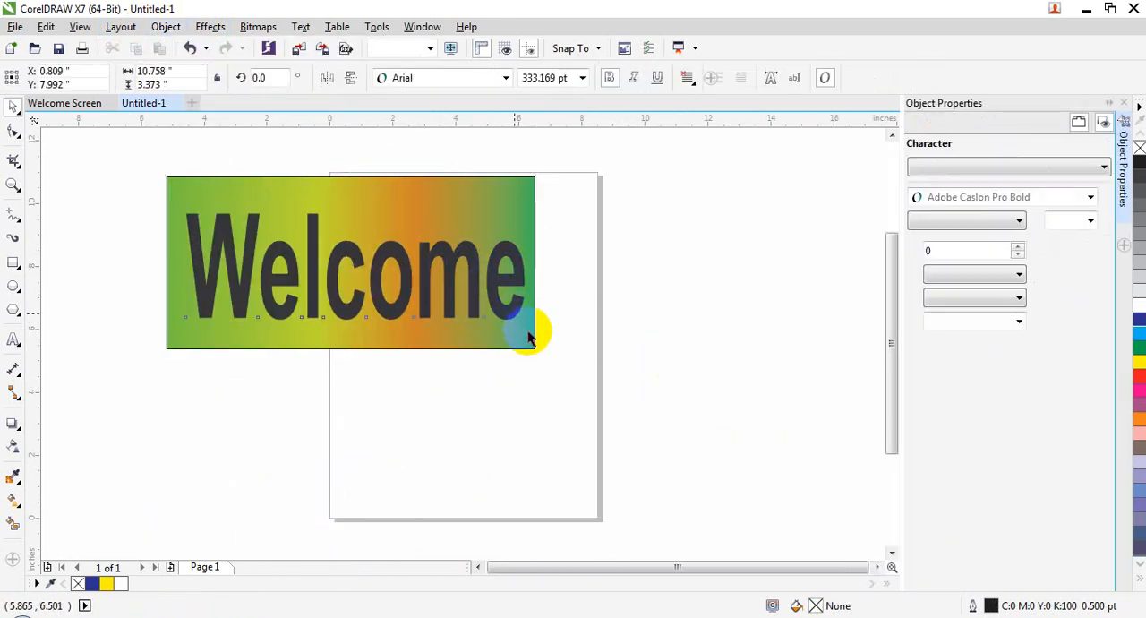
pyautogui.click(189, 309)
# Draw a rectangle about 7.6 by 5.4 in to the right of the page and set its outline width to 12 pt
pyautogui.click(13, 263)
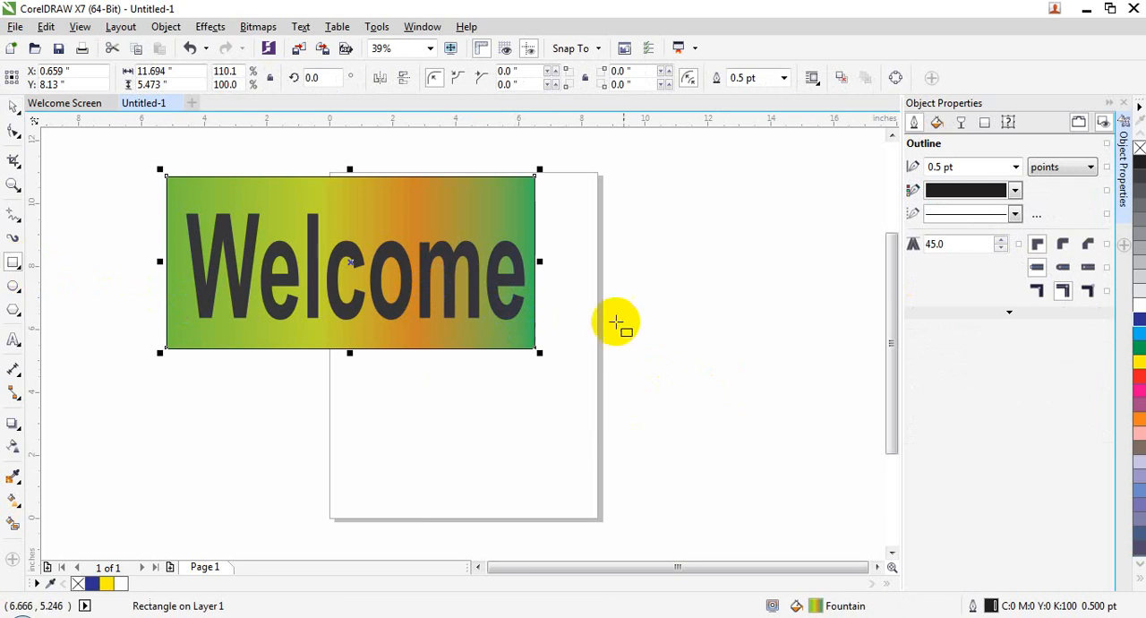
pyautogui.moveTo(564, 292); pyautogui.dragTo(809, 464)
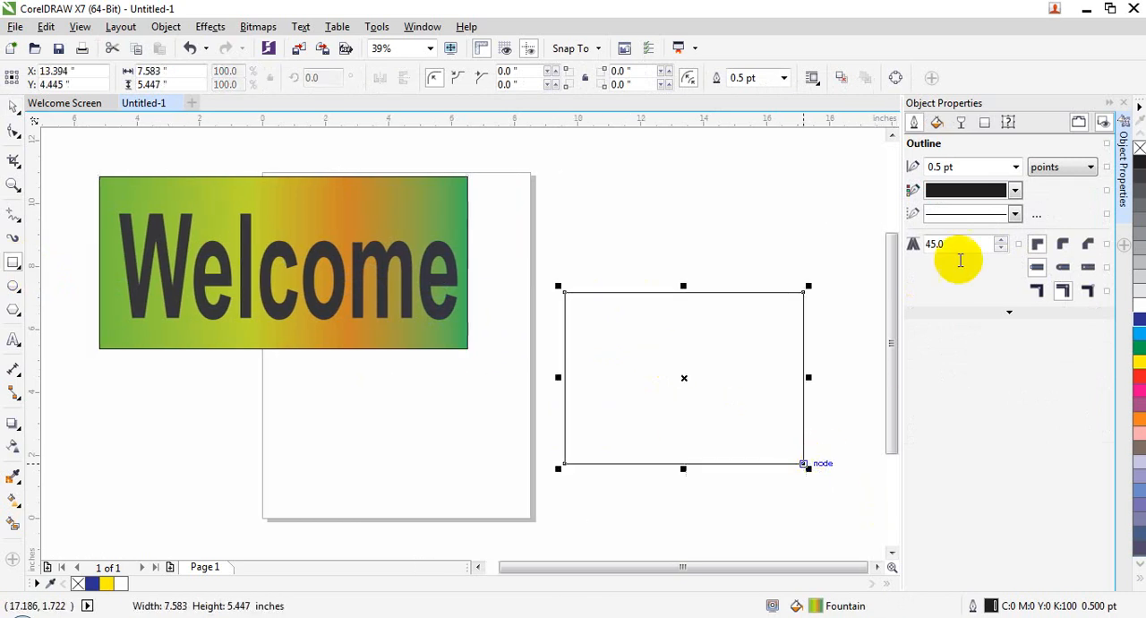
pyautogui.click(1016, 167)
pyautogui.click(962, 328)
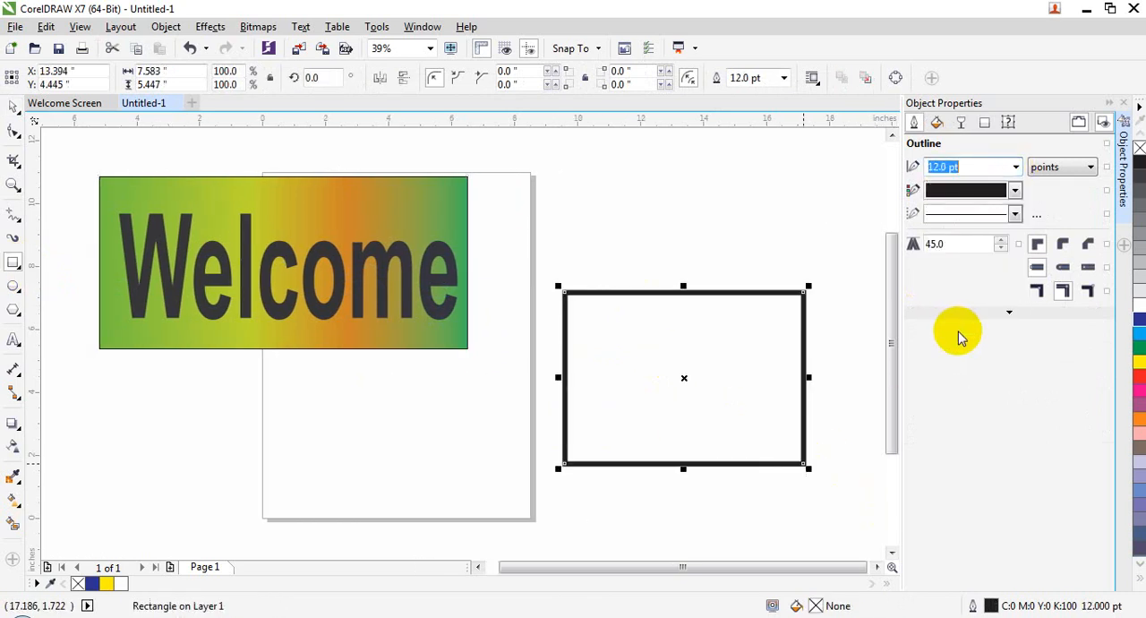
# Colour the new rectangle's outline orange, give it a dashed line style and set the miter limit to 67
pyautogui.click(998, 190)
pyautogui.click(956, 250)
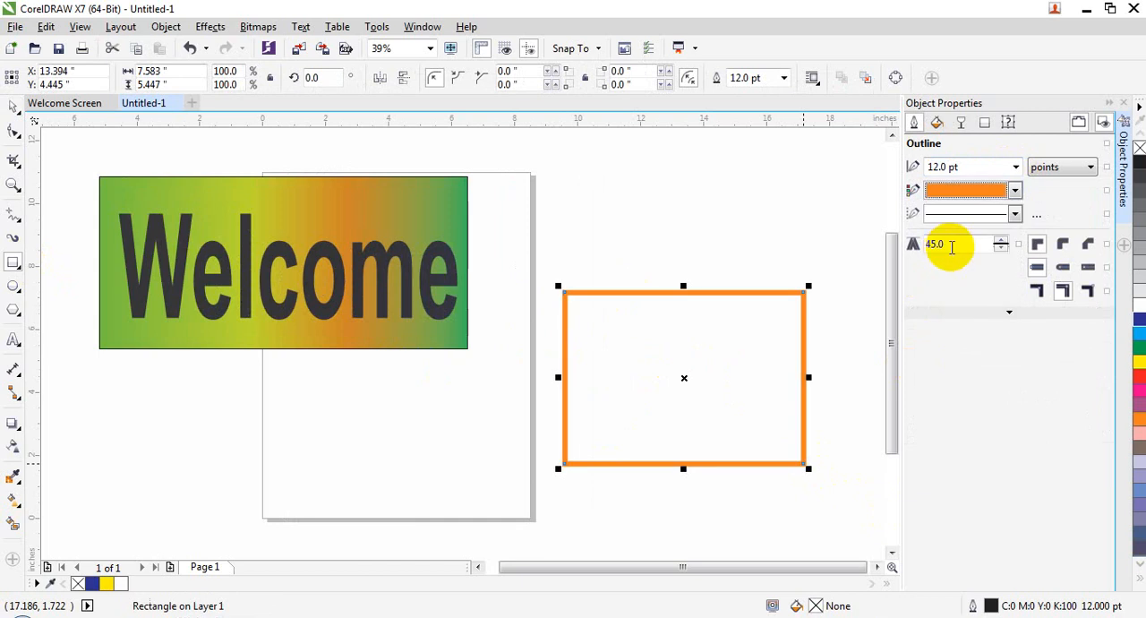
pyautogui.click(971, 215)
pyautogui.click(970, 358)
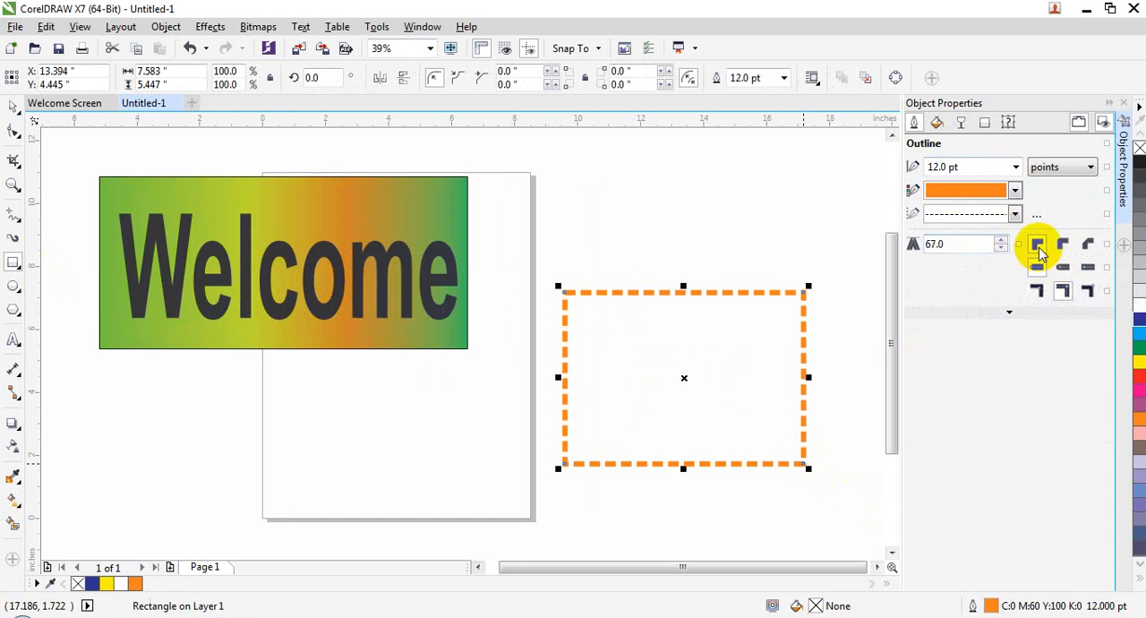
# Change the rectangle's outline to a solid line with beveled corners and position it inside the object's edge
pyautogui.click(1015, 213)
pyautogui.click(1010, 231)
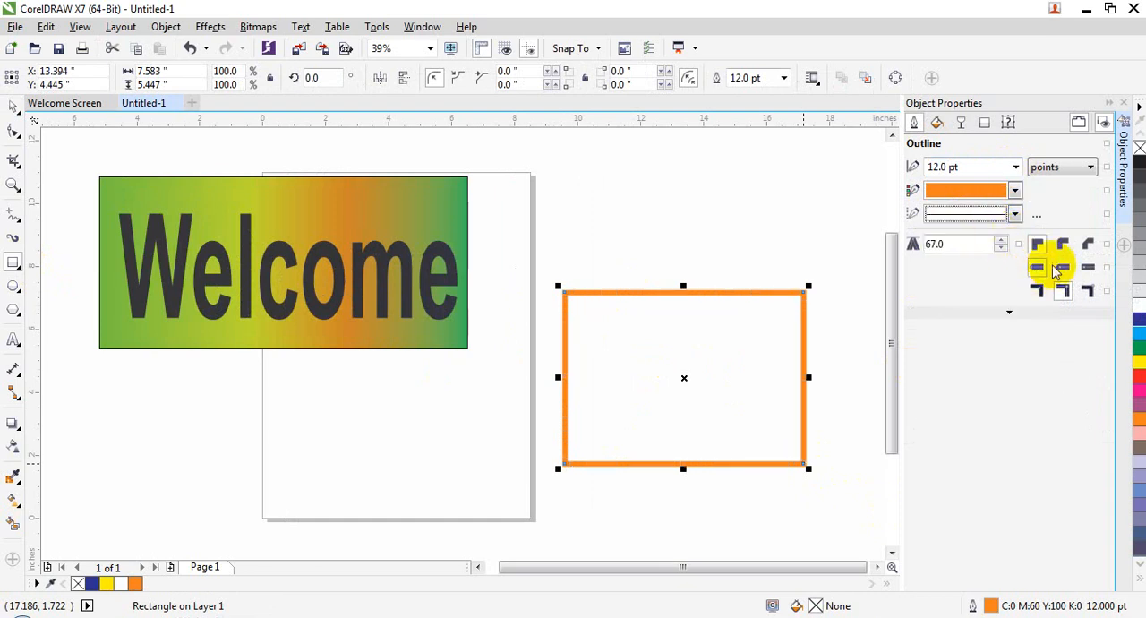
pyautogui.click(1087, 246)
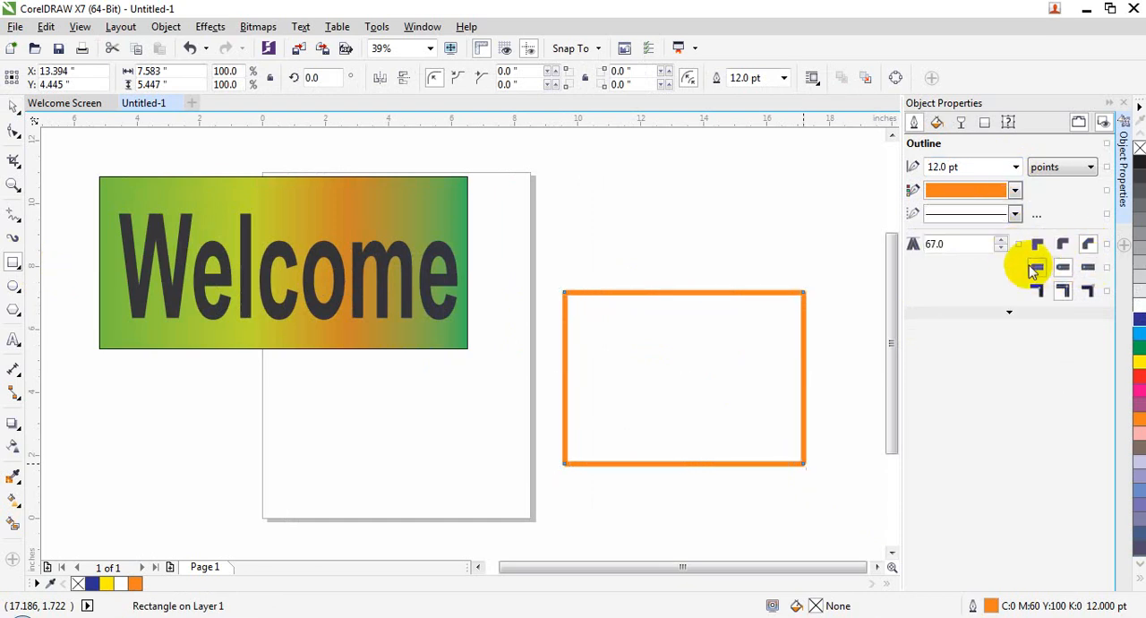
pyautogui.click(1084, 290)
# Try uniform and vector pattern fills on the rectangle and settle on a fountain fill
pyautogui.click(939, 128)
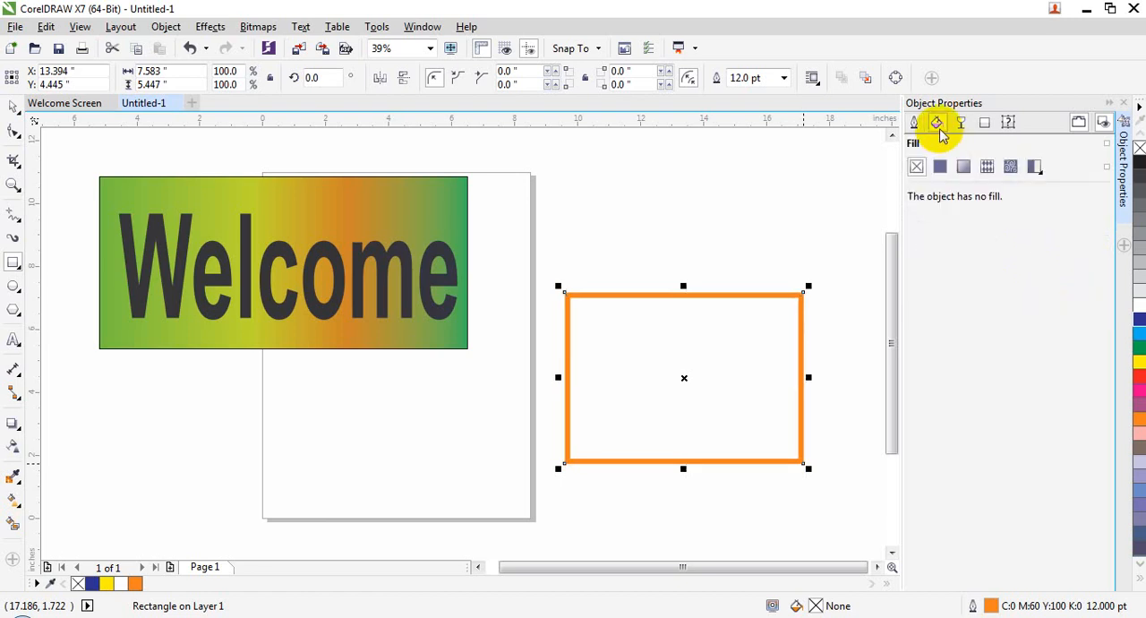
pyautogui.click(941, 168)
pyautogui.click(962, 168)
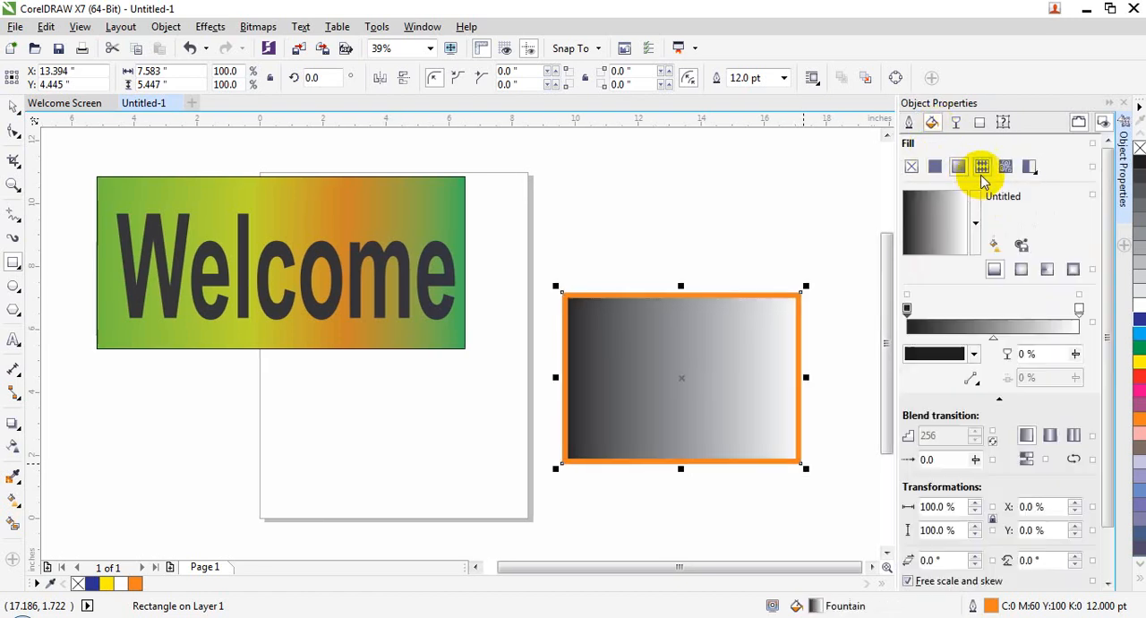
pyautogui.click(982, 170)
pyautogui.click(935, 167)
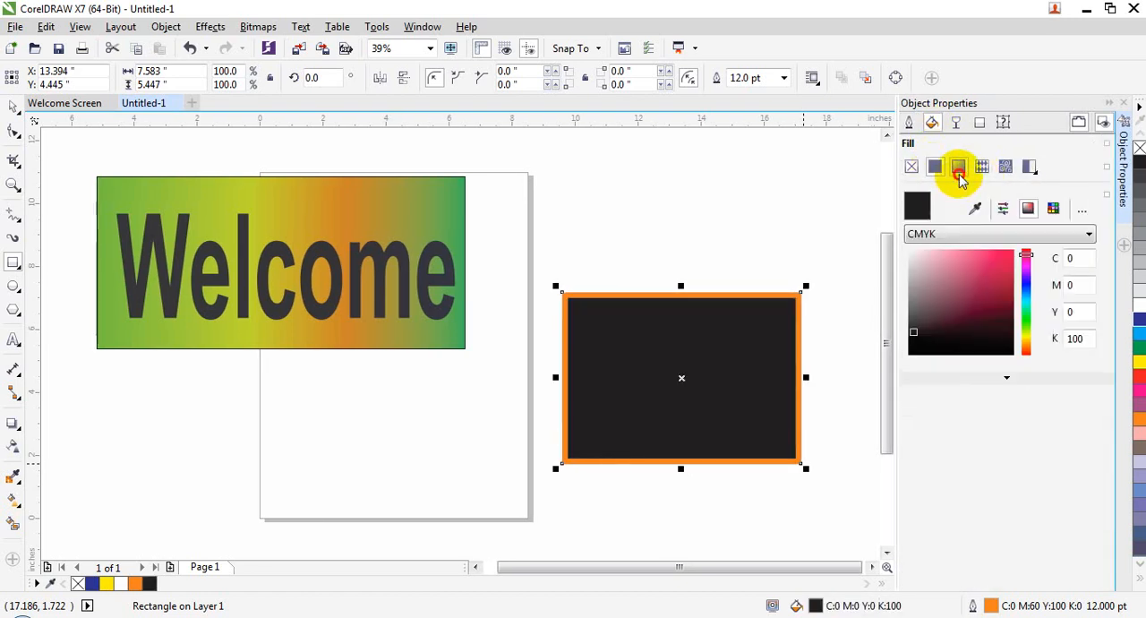
pyautogui.click(957, 167)
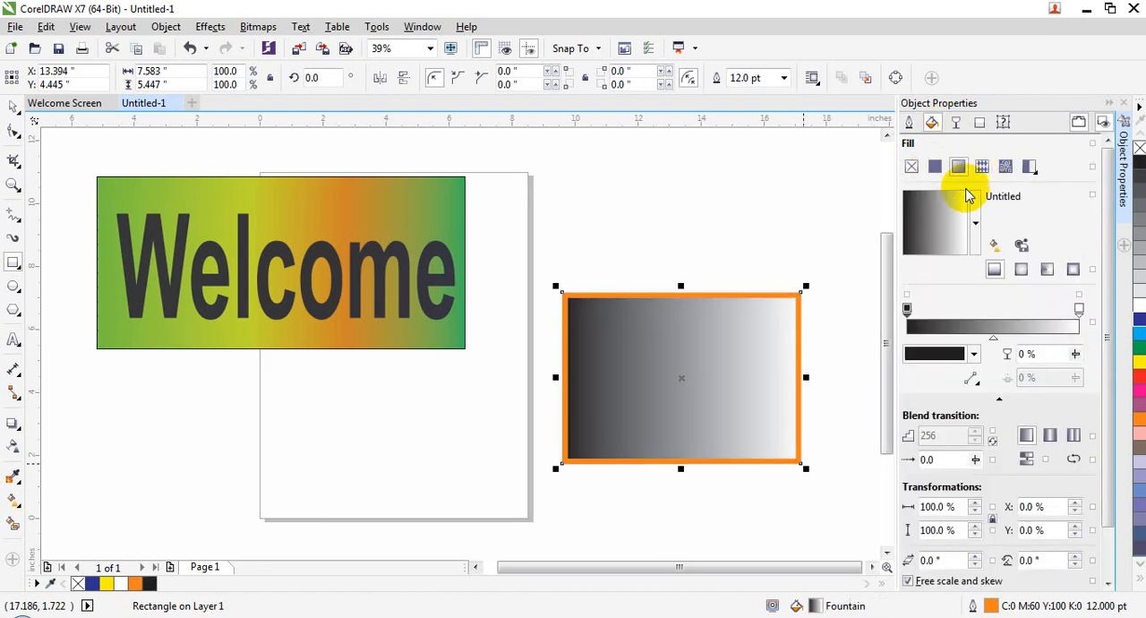
# Set the fountain fill's start colour to C29 M82 Y37 K4 and its end colour to dark red
pyautogui.click(907, 310)
pyautogui.click(973, 353)
pyautogui.click(966, 468)
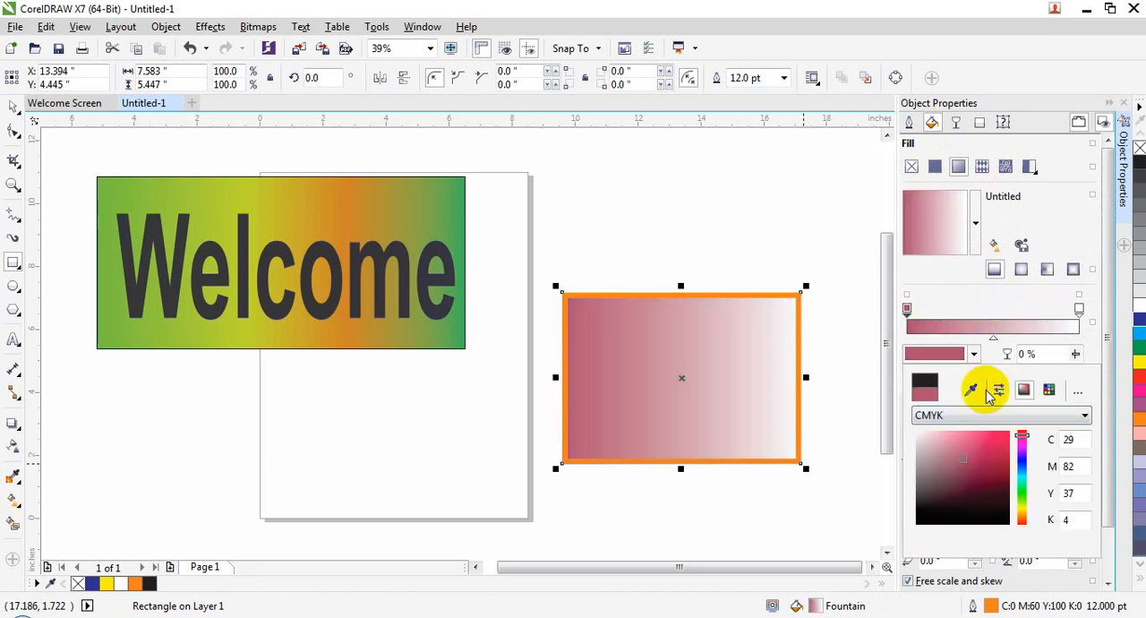
pyautogui.click(1080, 308)
pyautogui.click(973, 353)
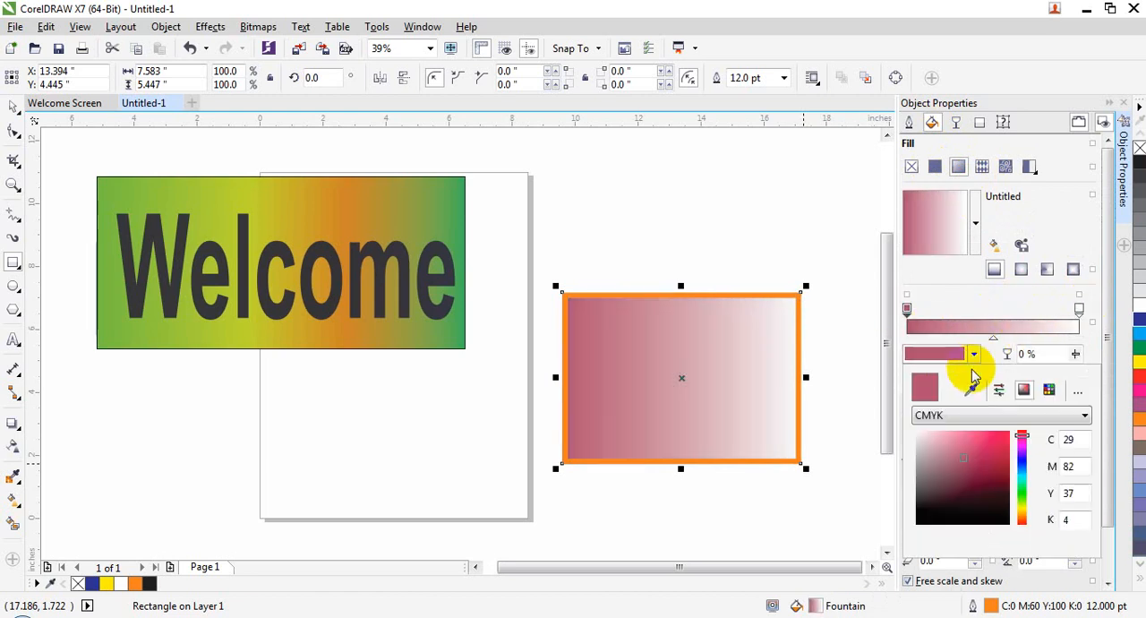
pyautogui.click(1078, 308)
pyautogui.click(974, 354)
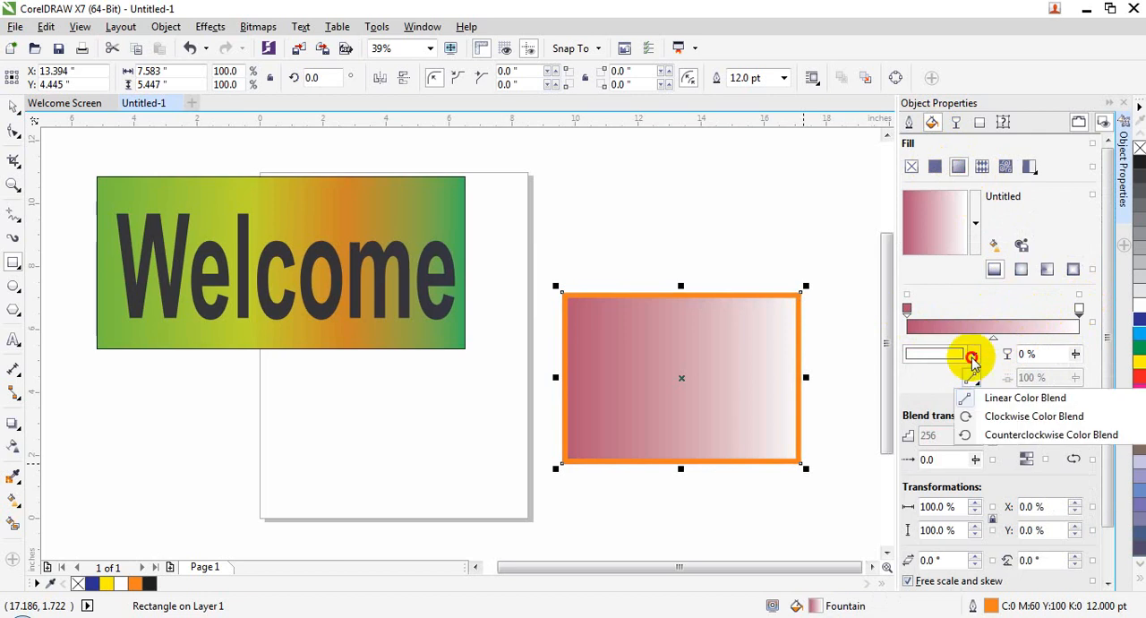
pyautogui.click(991, 465)
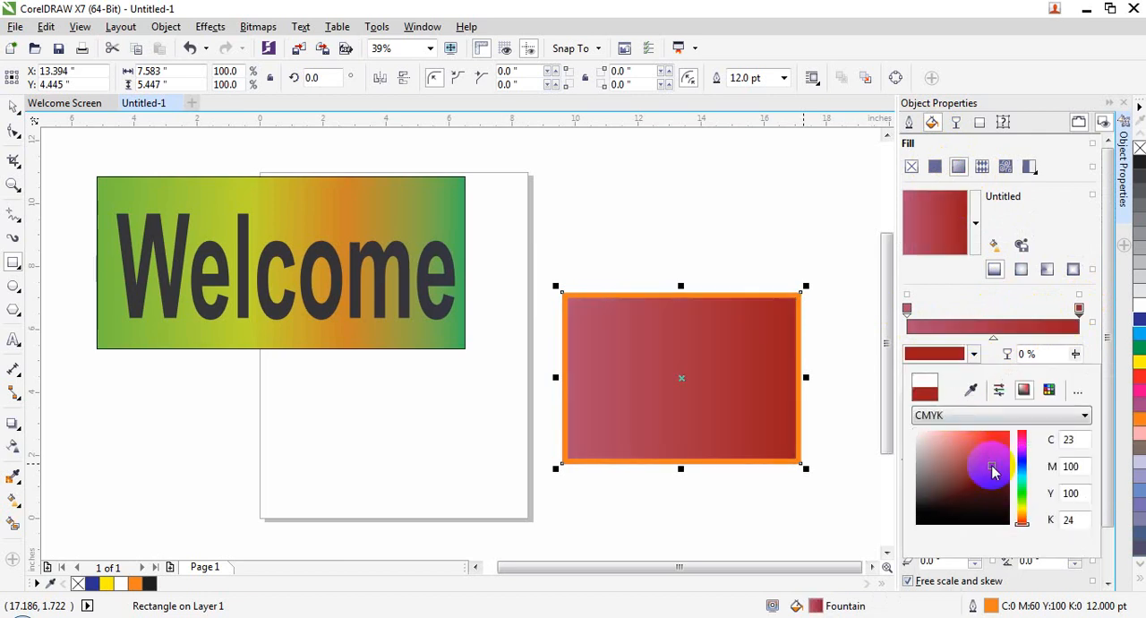
# Try the conical and elliptical fountain types on the rectangle and return to linear
pyautogui.click(1047, 268)
pyautogui.click(1021, 269)
pyautogui.click(994, 268)
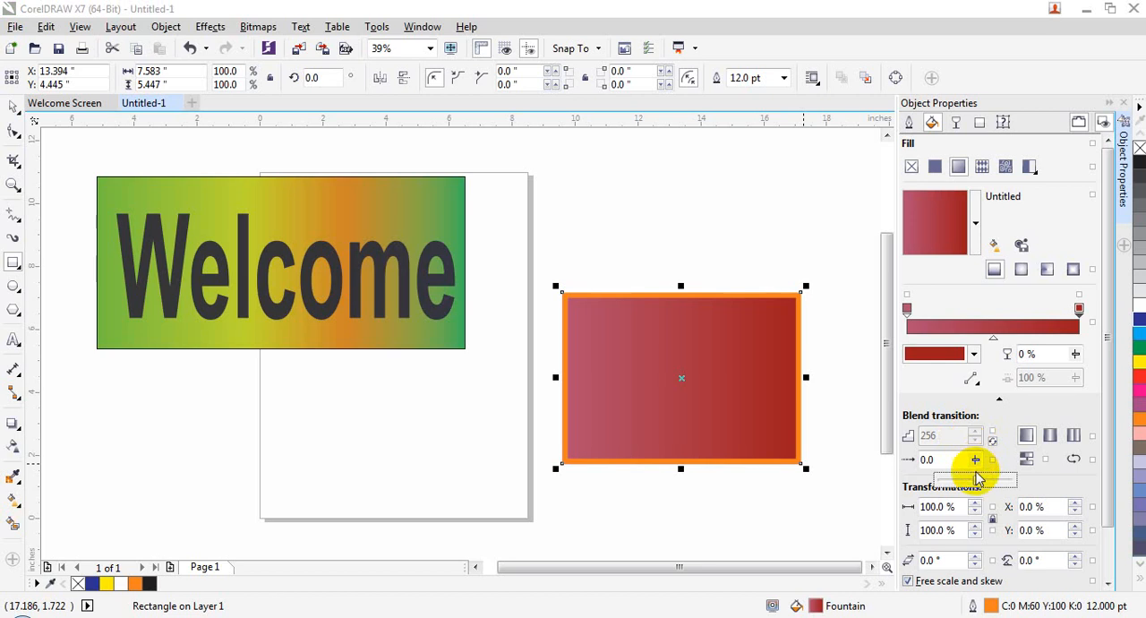
# Set the fountain fill's acceleration to 18, enable Overprint fill and skew the fill by 11°
pyautogui.moveTo(1105, 378); pyautogui.dragTo(1102, 499)
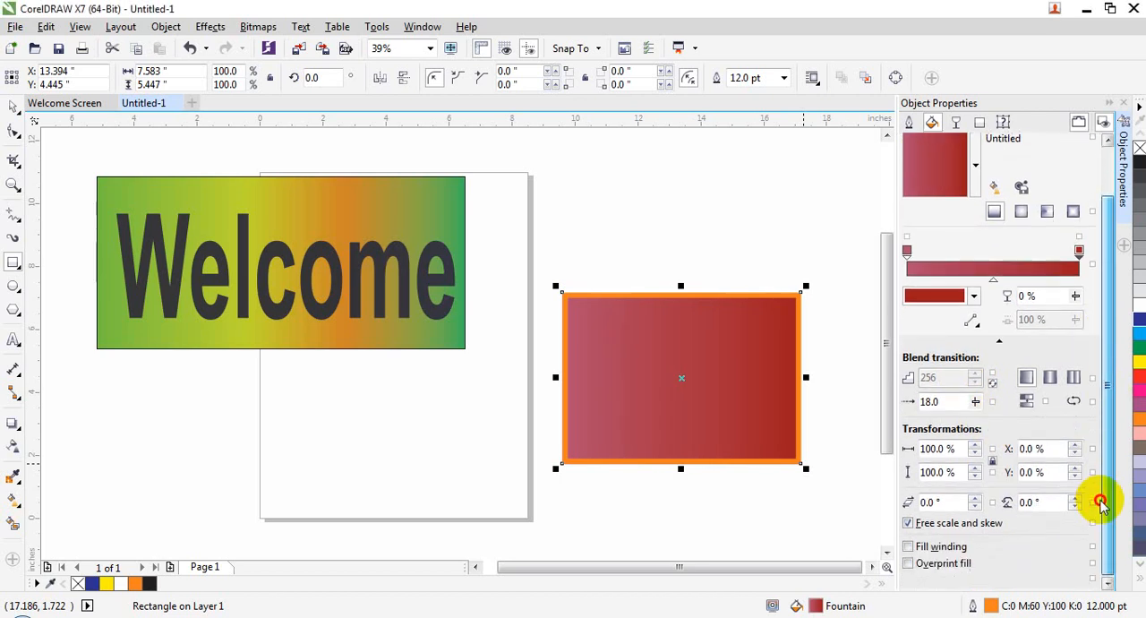
pyautogui.click(949, 566)
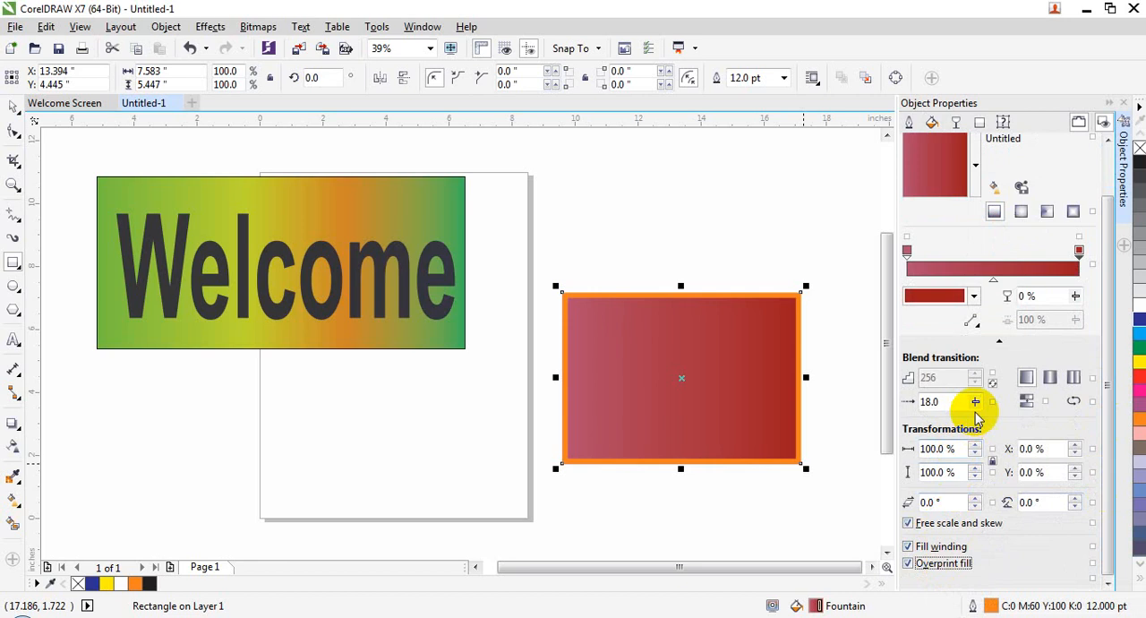
pyautogui.click(975, 498)
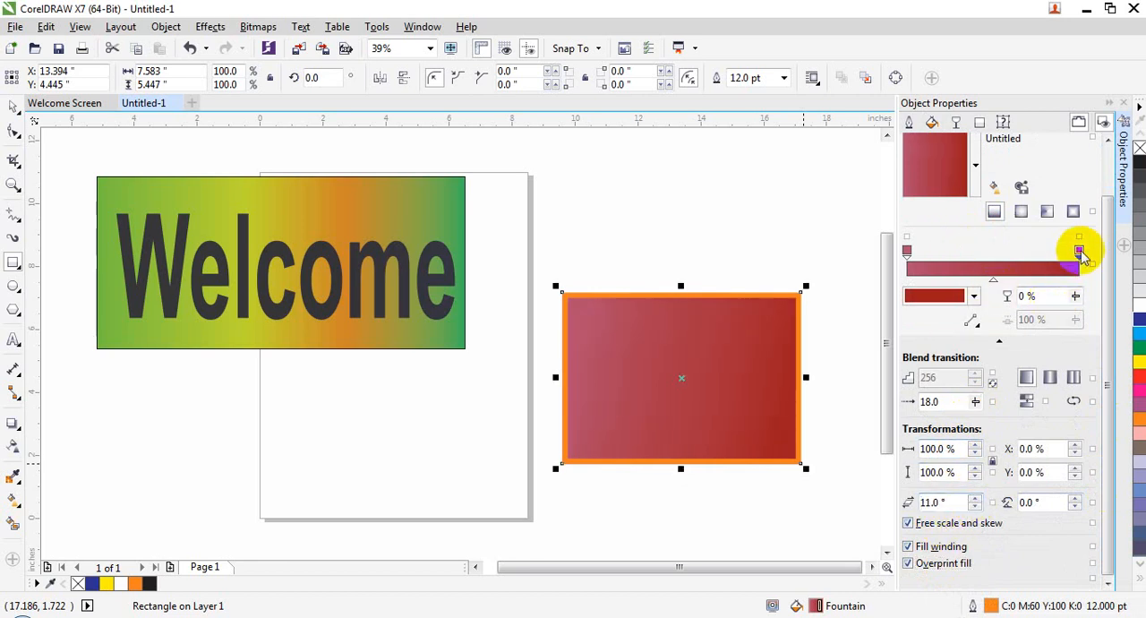
# Change the fountain fill's end colour to green and increase the skew to 20°
pyautogui.click(973, 296)
pyautogui.click(1023, 457)
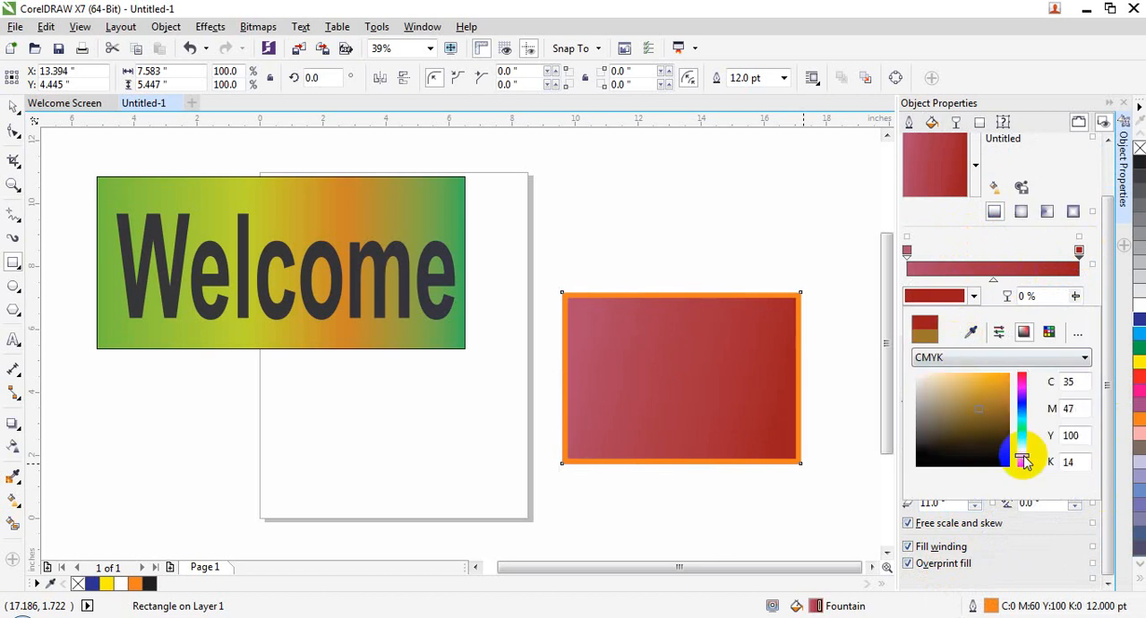
pyautogui.click(1020, 446)
pyautogui.click(831, 447)
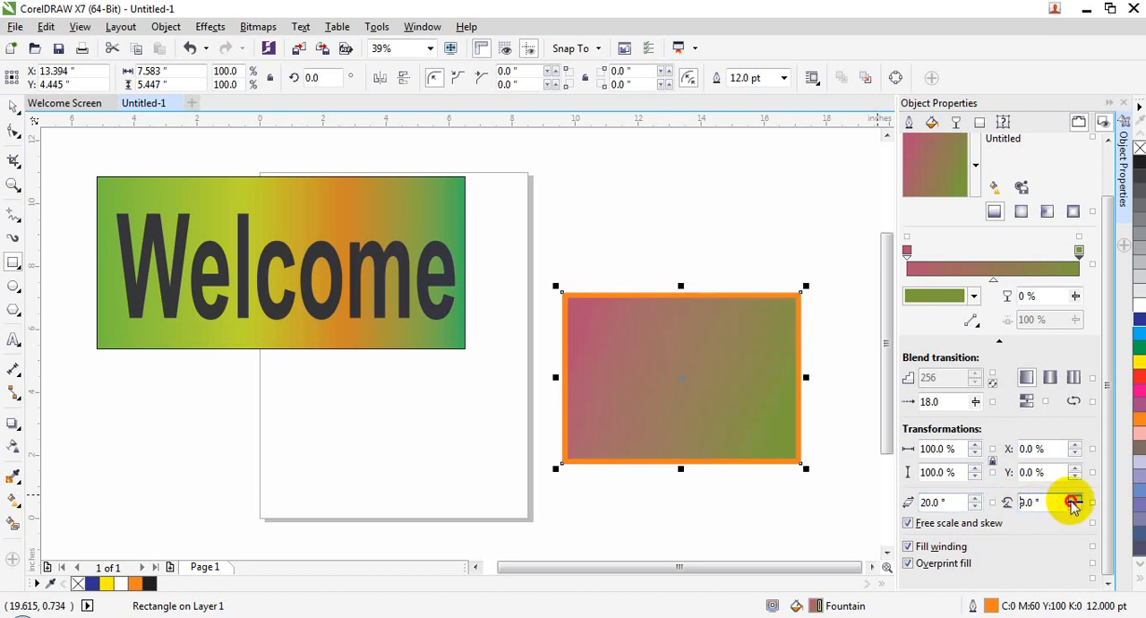
# Rotate the fill by 13° with a 10% Y offset, and apply Reverse Fill with Repeat and Mirror
pyautogui.click(1074, 498)
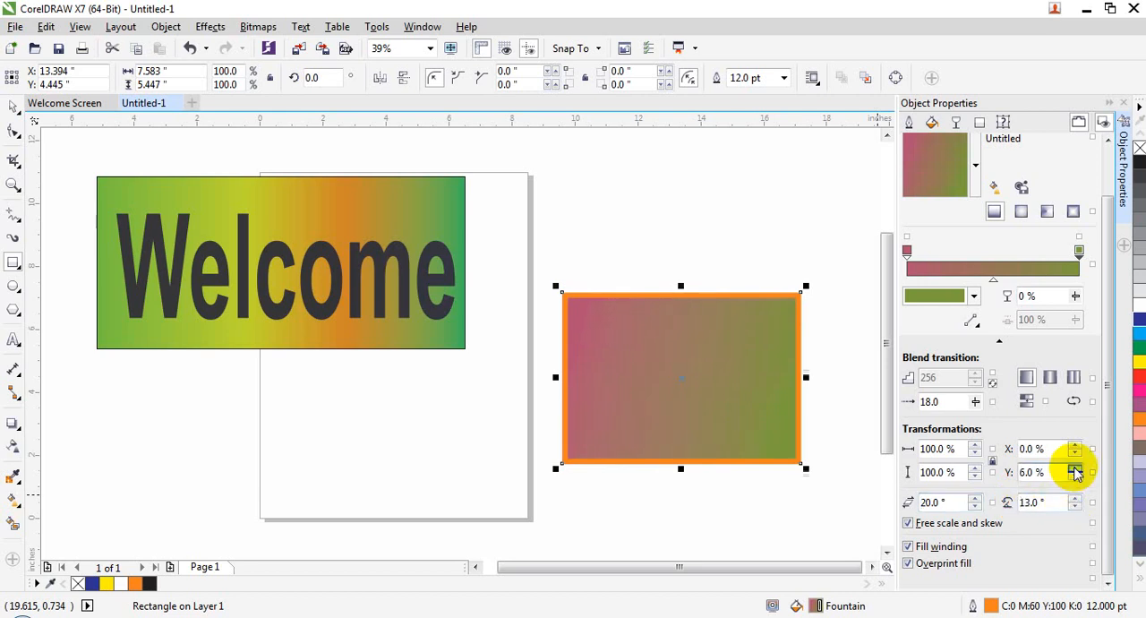
pyautogui.click(1074, 468)
pyautogui.click(1075, 399)
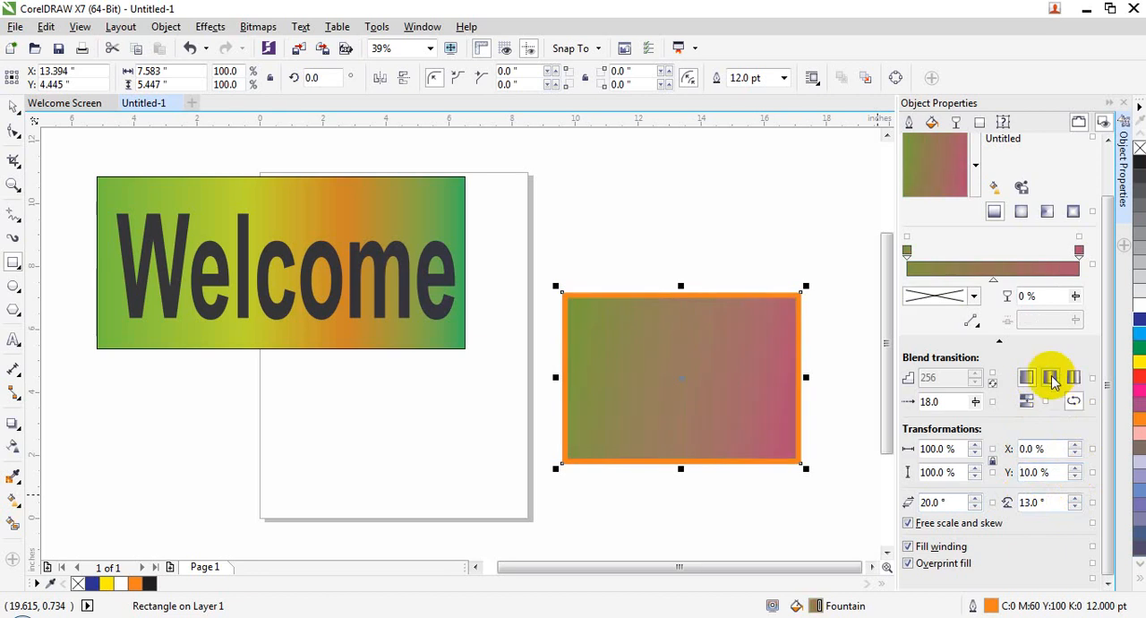
pyautogui.click(1050, 379)
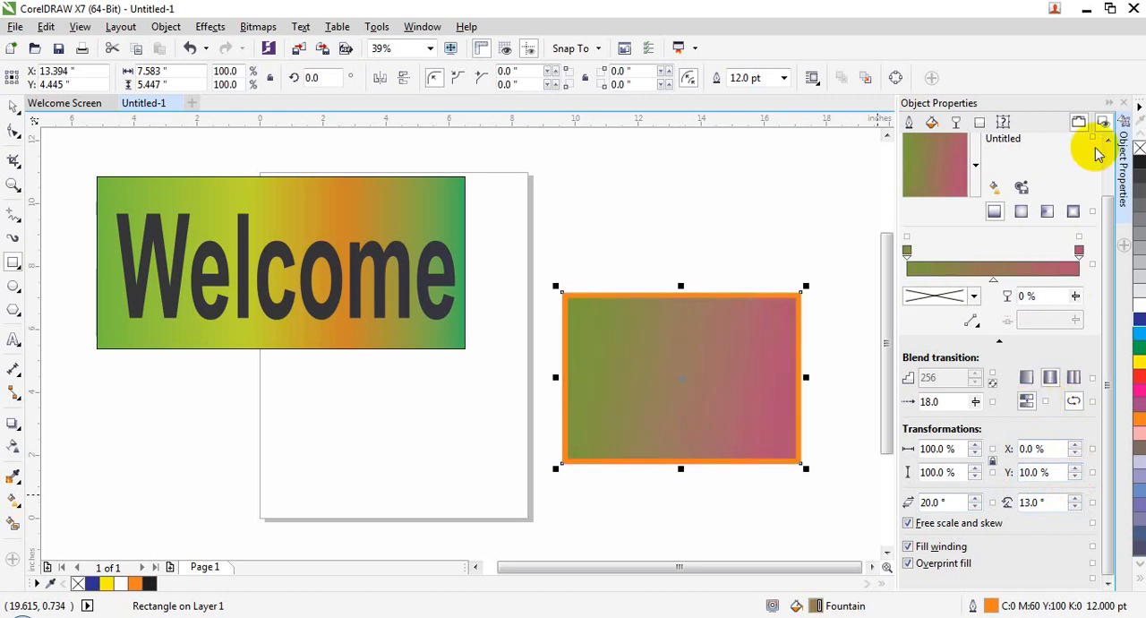
# Try uniform, fountain and vector pattern transparency on the rectangle and finish with bitmap pattern transparency
pyautogui.click(955, 122)
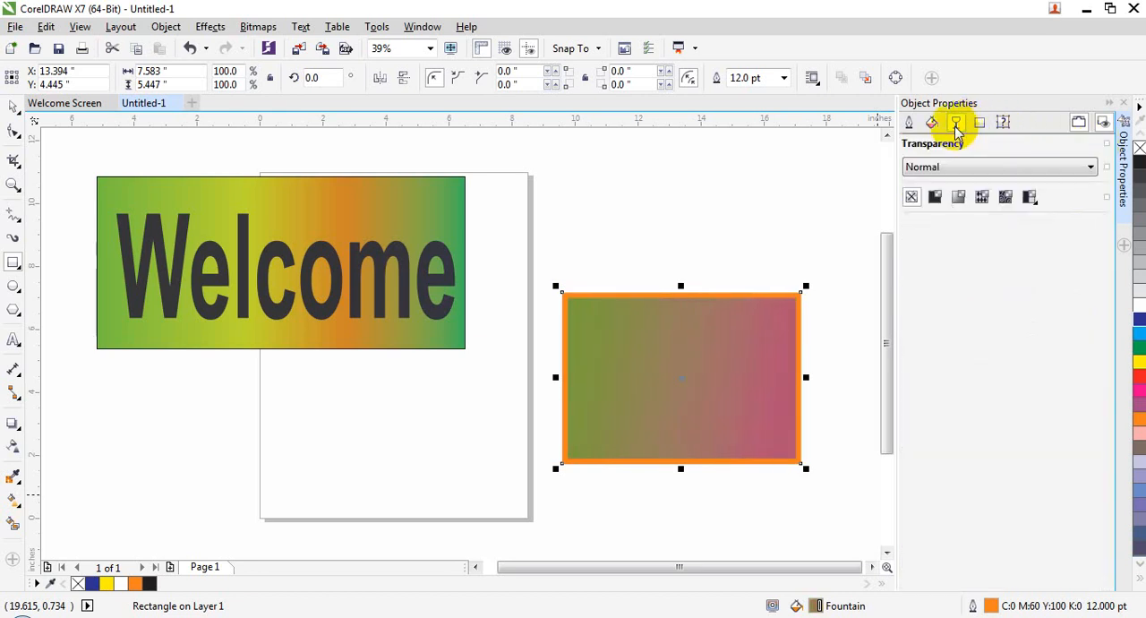
pyautogui.click(934, 196)
pyautogui.click(957, 197)
pyautogui.click(982, 197)
pyautogui.click(1006, 196)
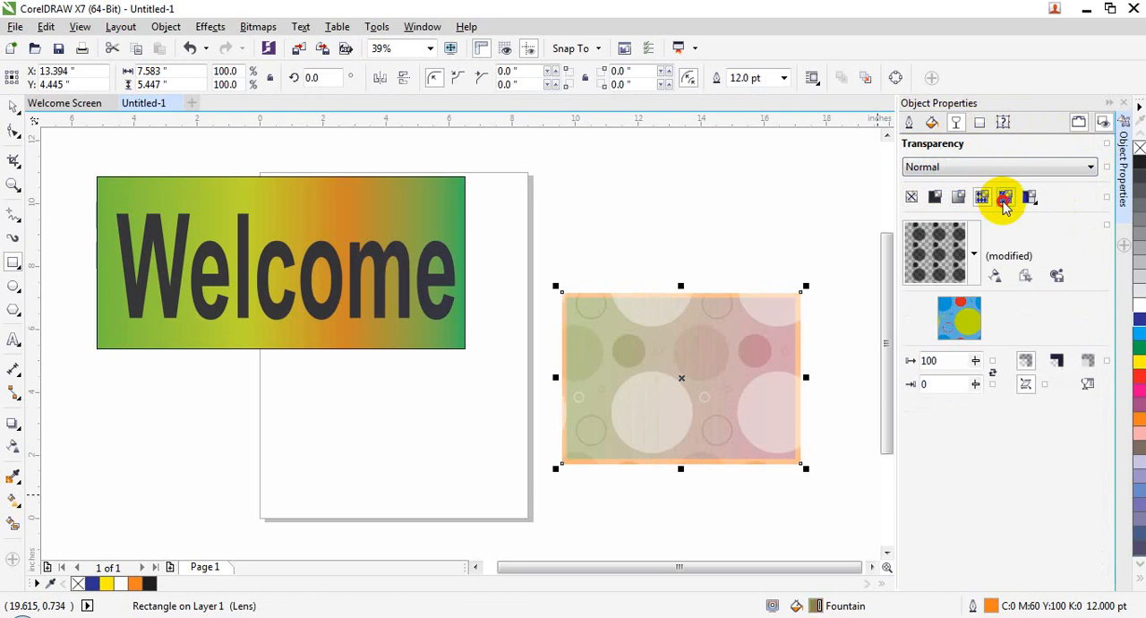
# Review the rectangle's corner settings, set its text wrap to Square - Flows Left and close Object Properties
pyautogui.click(979, 123)
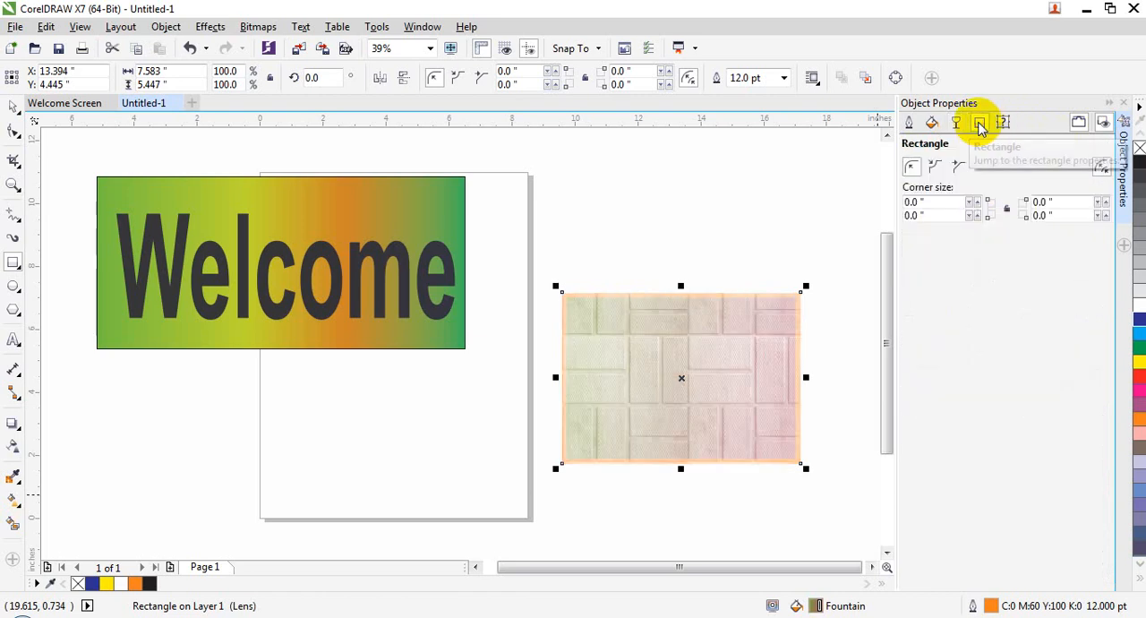
pyautogui.click(938, 160)
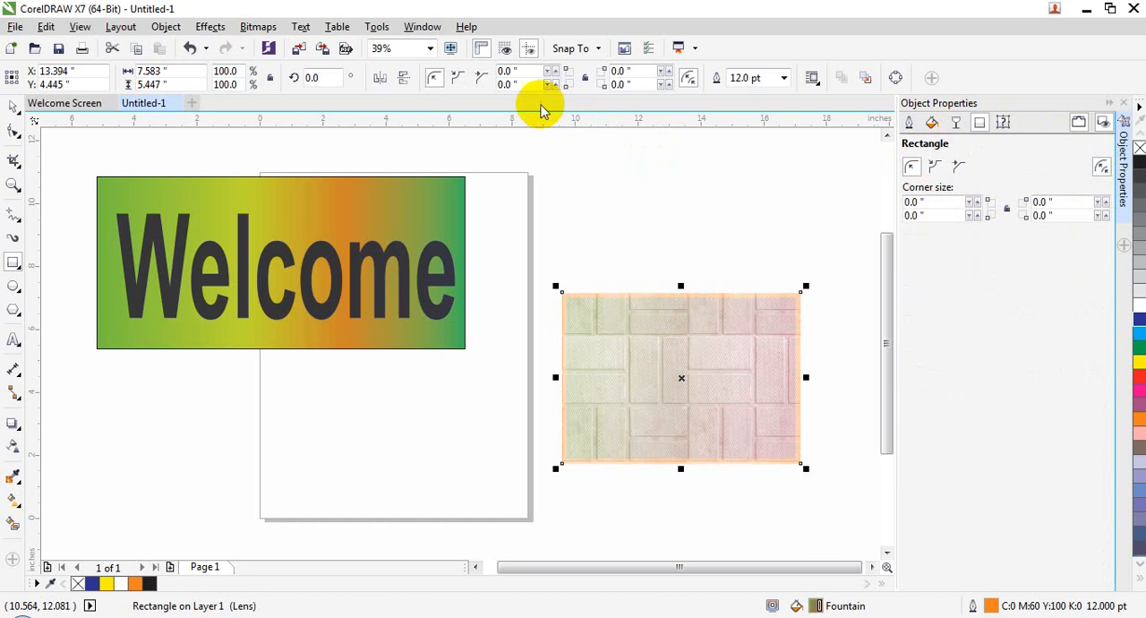
pyautogui.click(997, 120)
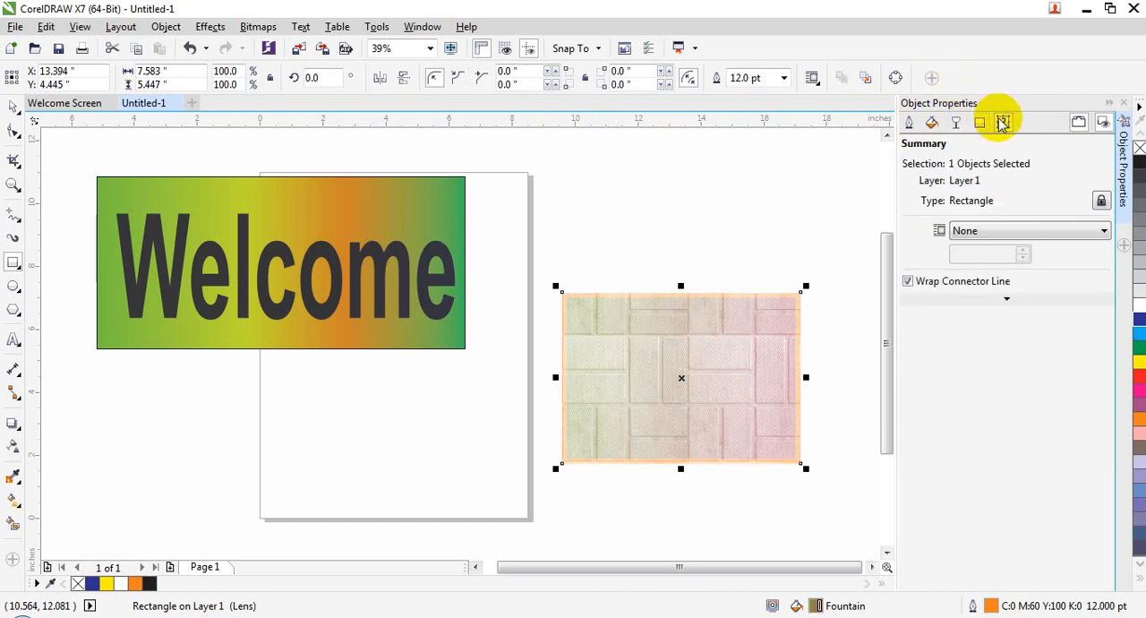
pyautogui.click(1007, 234)
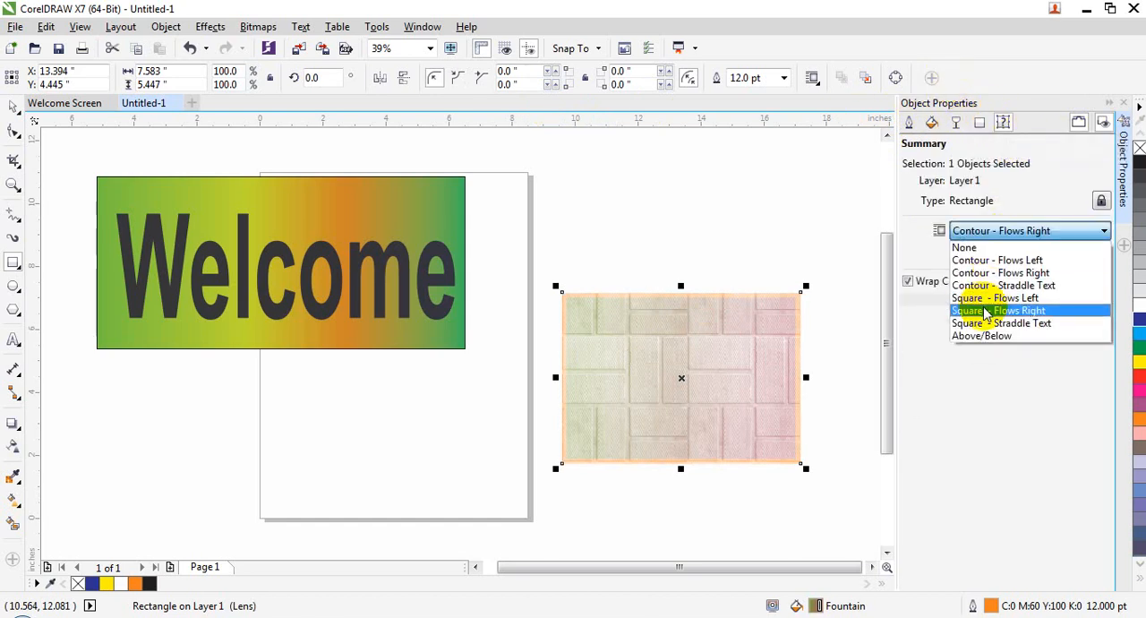
pyautogui.click(990, 299)
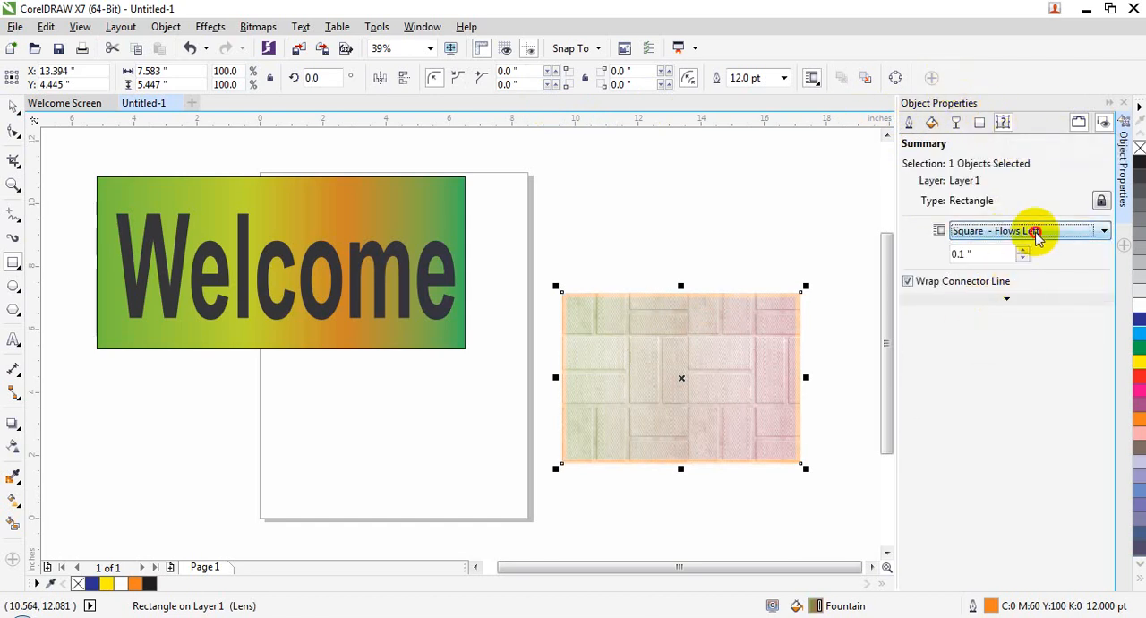
pyautogui.click(1036, 234)
pyautogui.click(1003, 379)
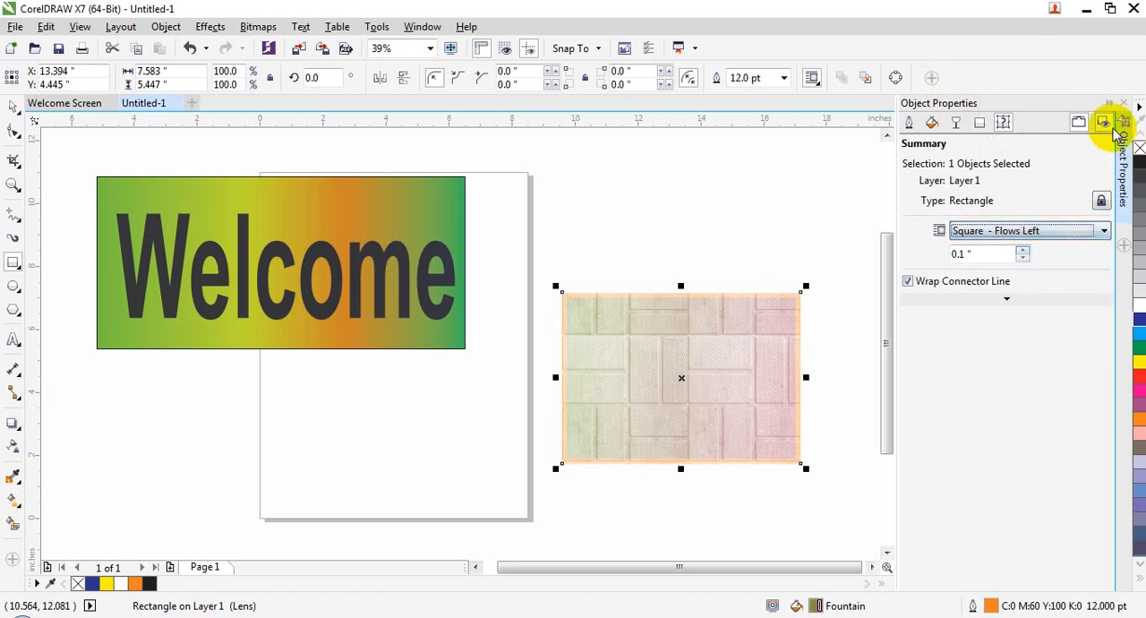
pyautogui.click(1123, 103)
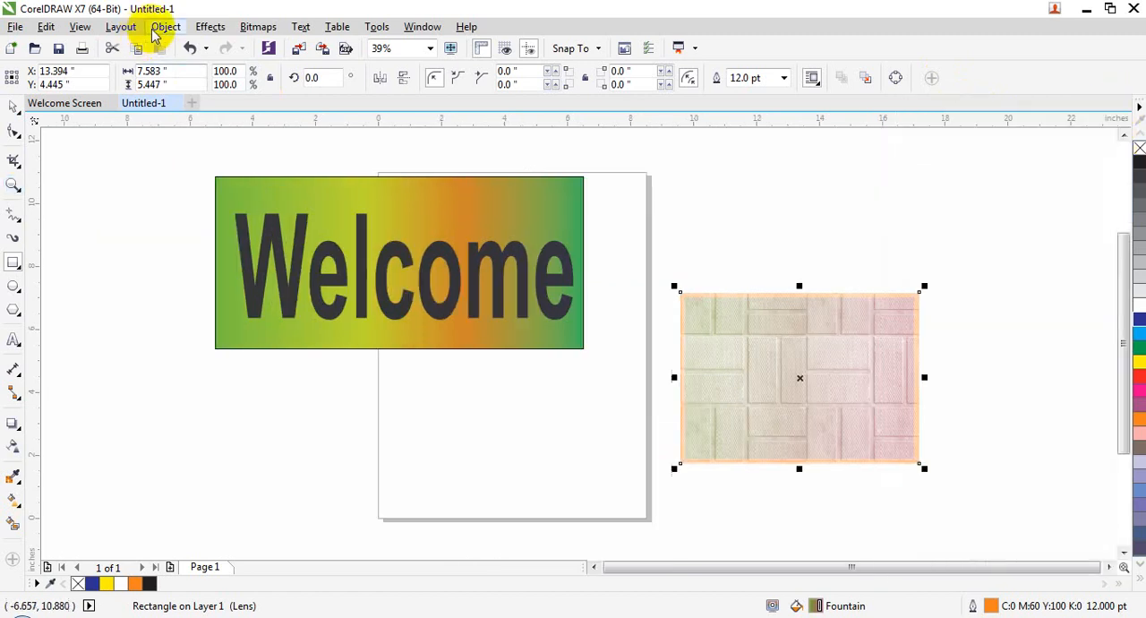
# Open the Object Manager, select the "Welcome" text and Page 1 in its list, and close it
pyautogui.click(165, 26)
pyautogui.click(273, 534)
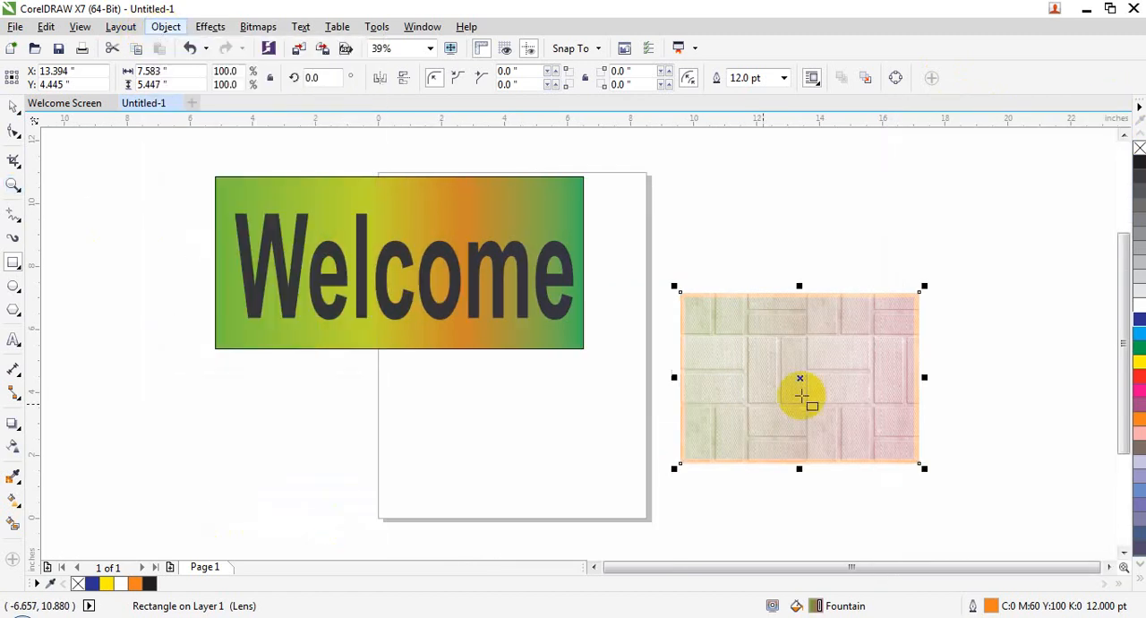
pyautogui.click(985, 212)
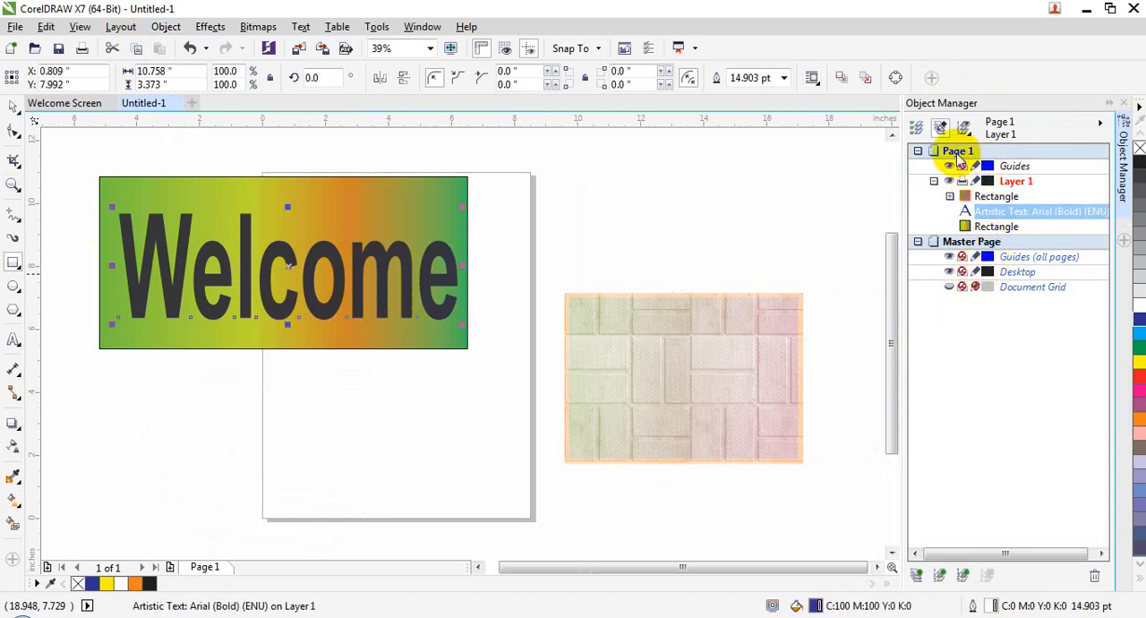
pyautogui.click(959, 158)
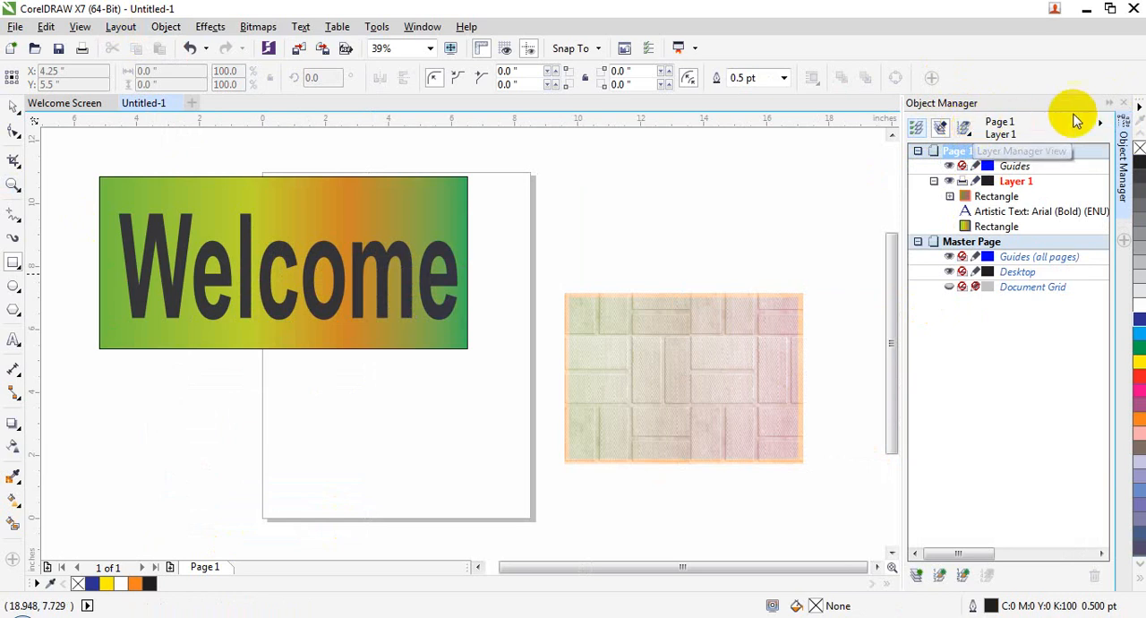
pyautogui.click(1126, 103)
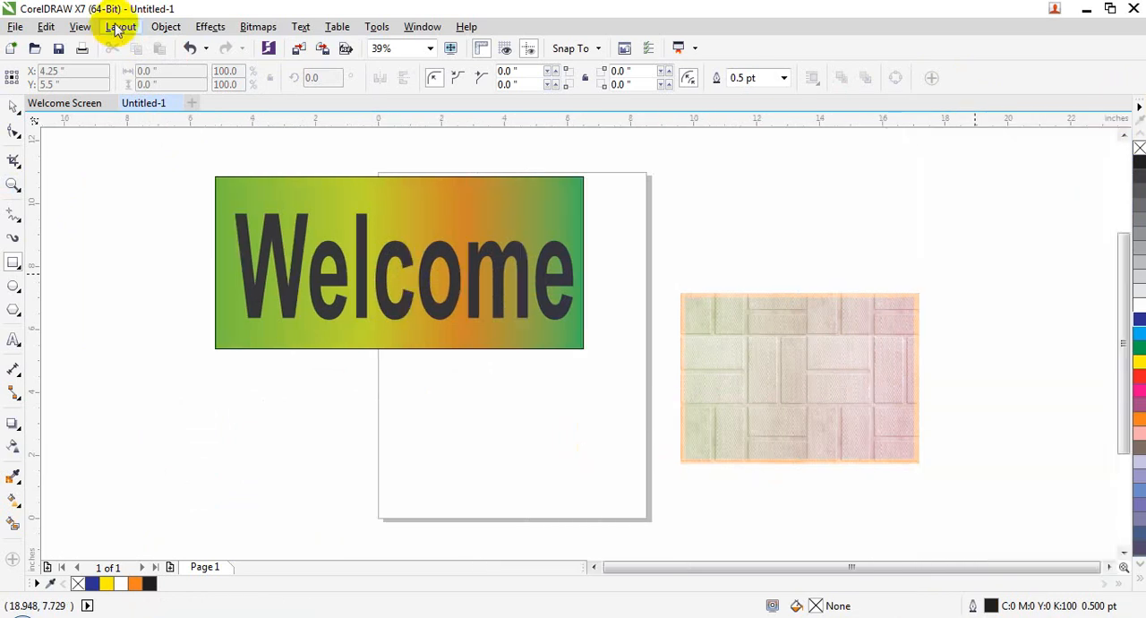
pyautogui.click(180, 28)
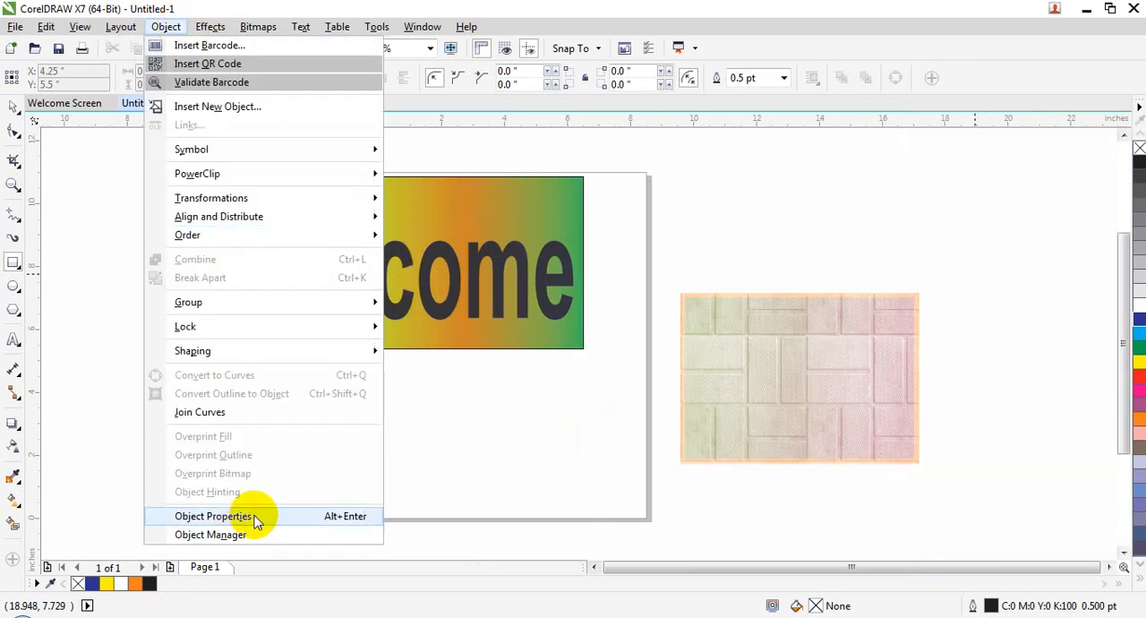
pyautogui.click(429, 462)
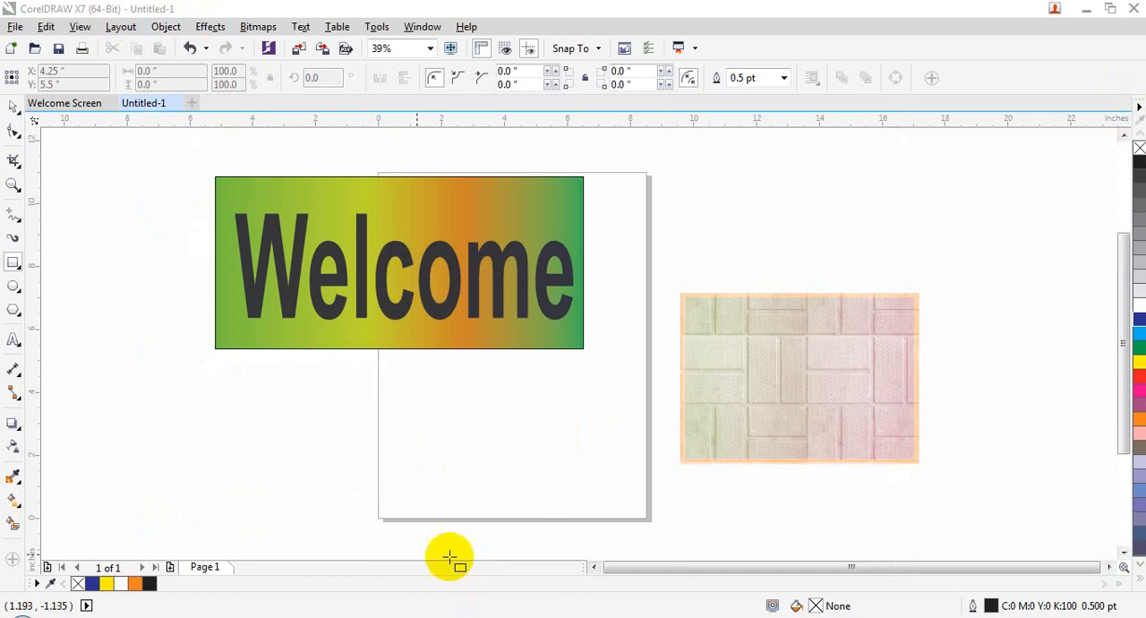